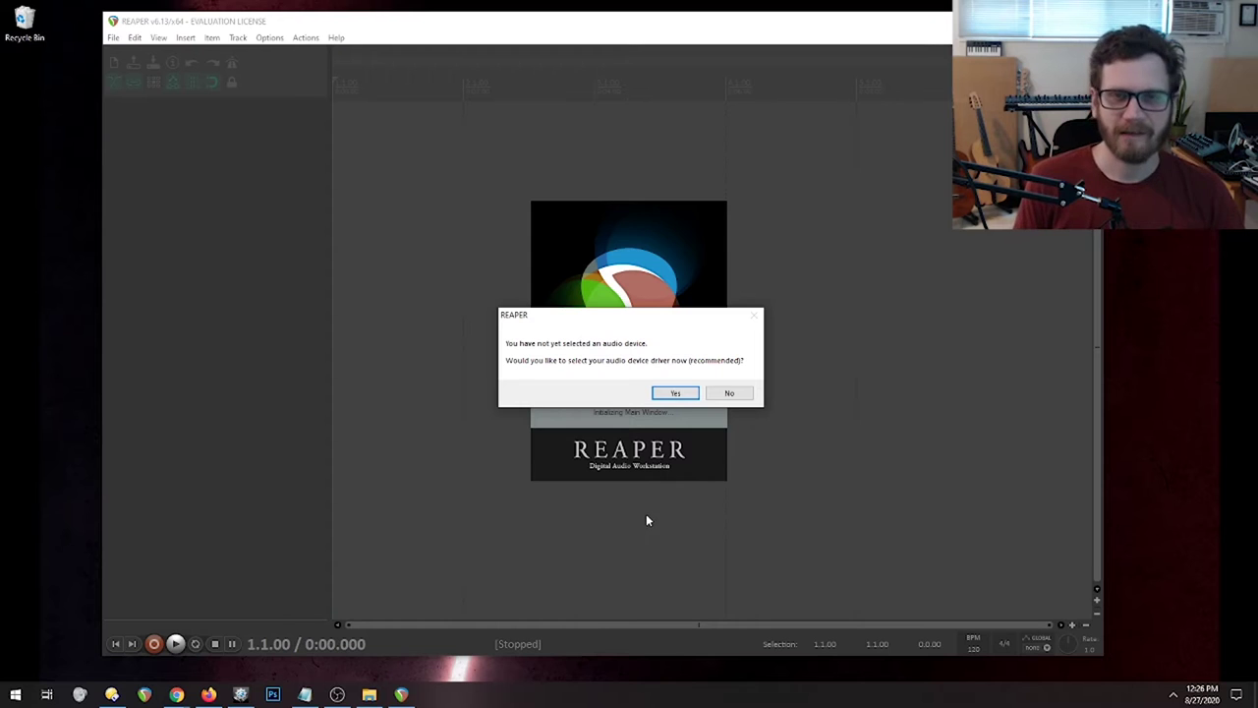
pyautogui.click(670, 396)
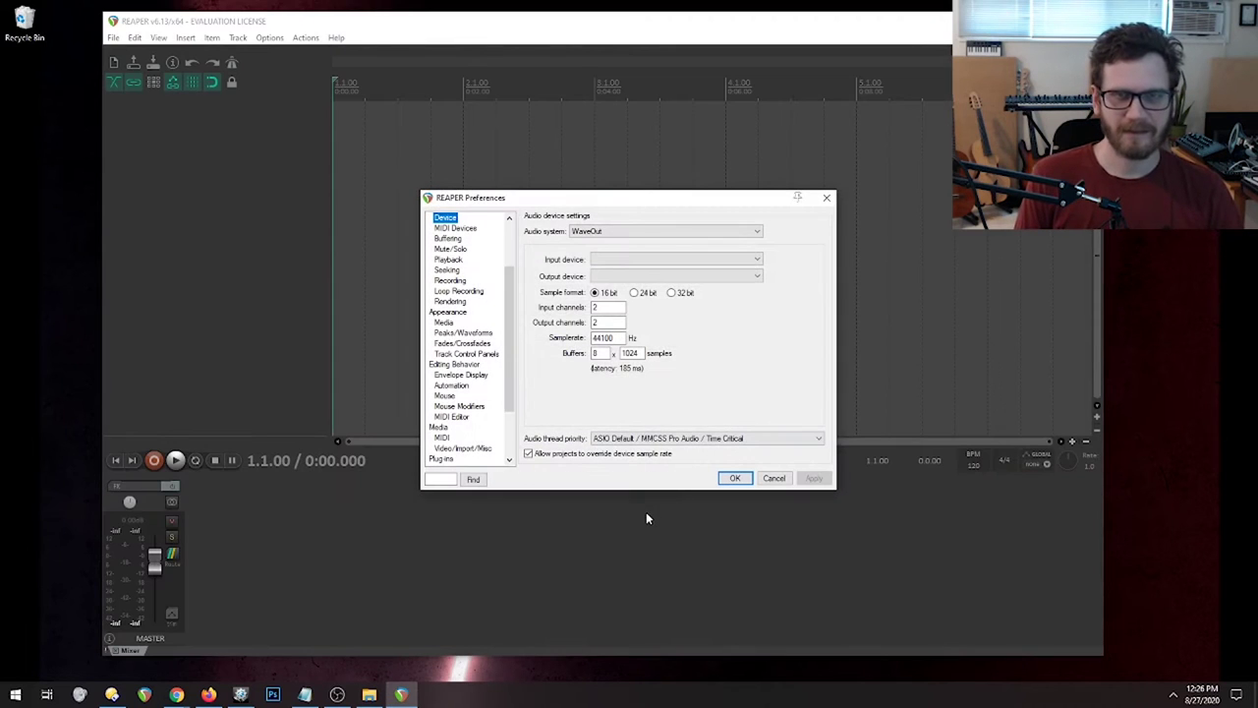
pyautogui.moveTo(580, 198); pyautogui.dragTo(930, 356)
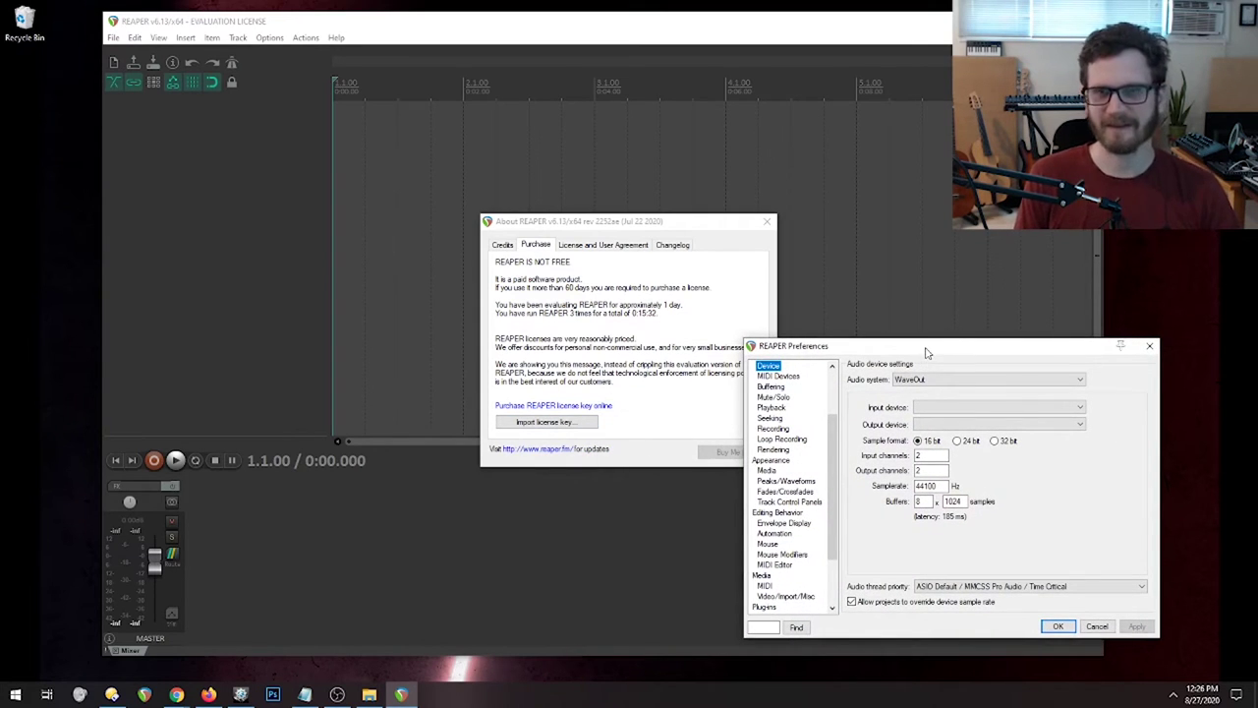
pyautogui.moveTo(930, 352); pyautogui.dragTo(932, 349)
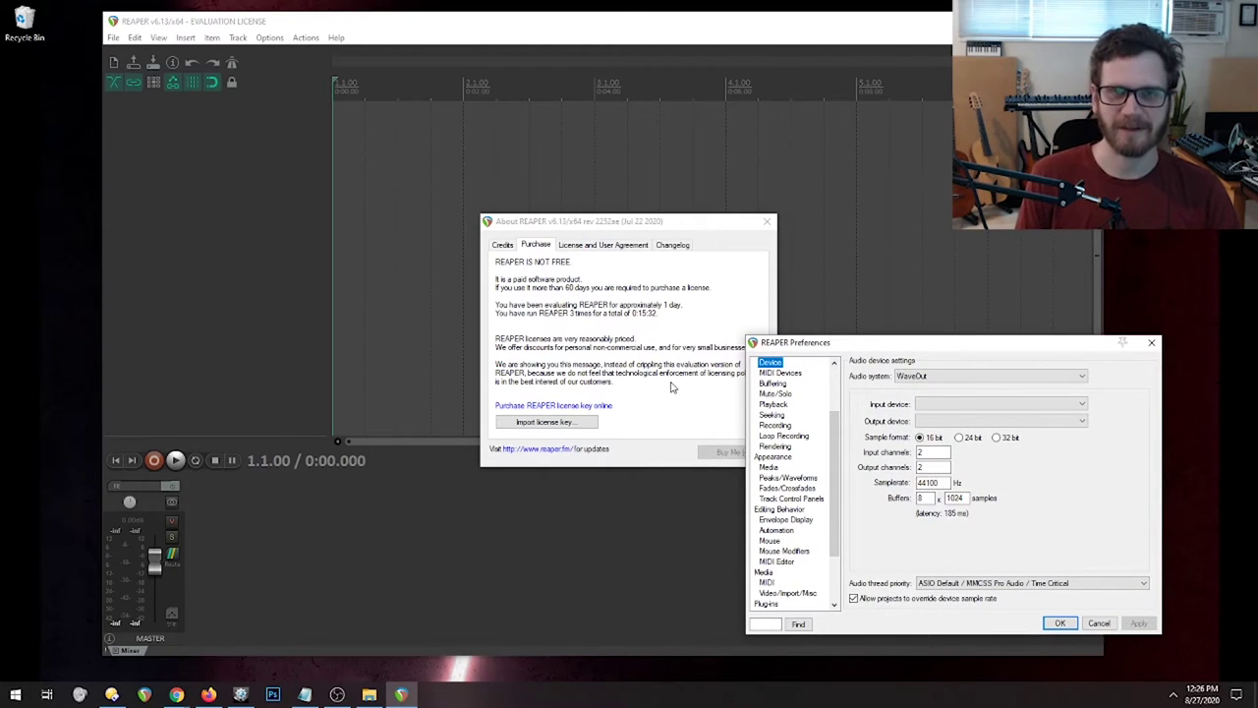
pyautogui.moveTo(675, 235); pyautogui.dragTo(617, 221)
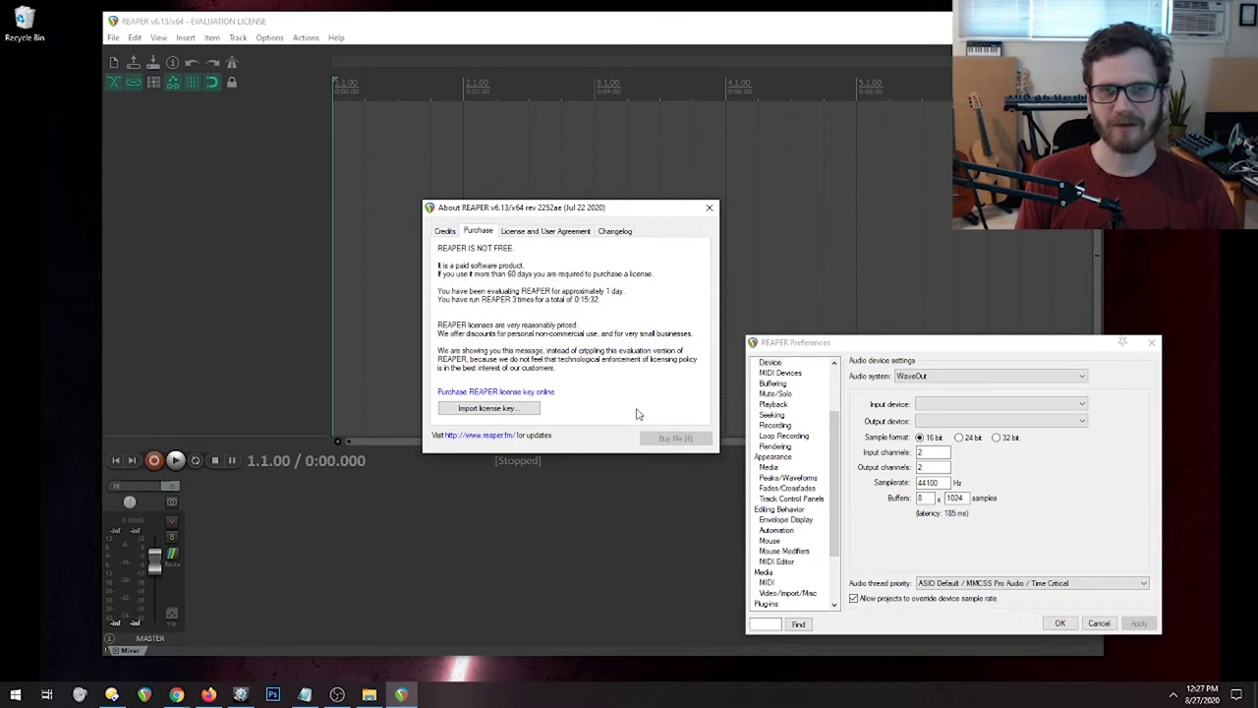
pyautogui.click(1099, 623)
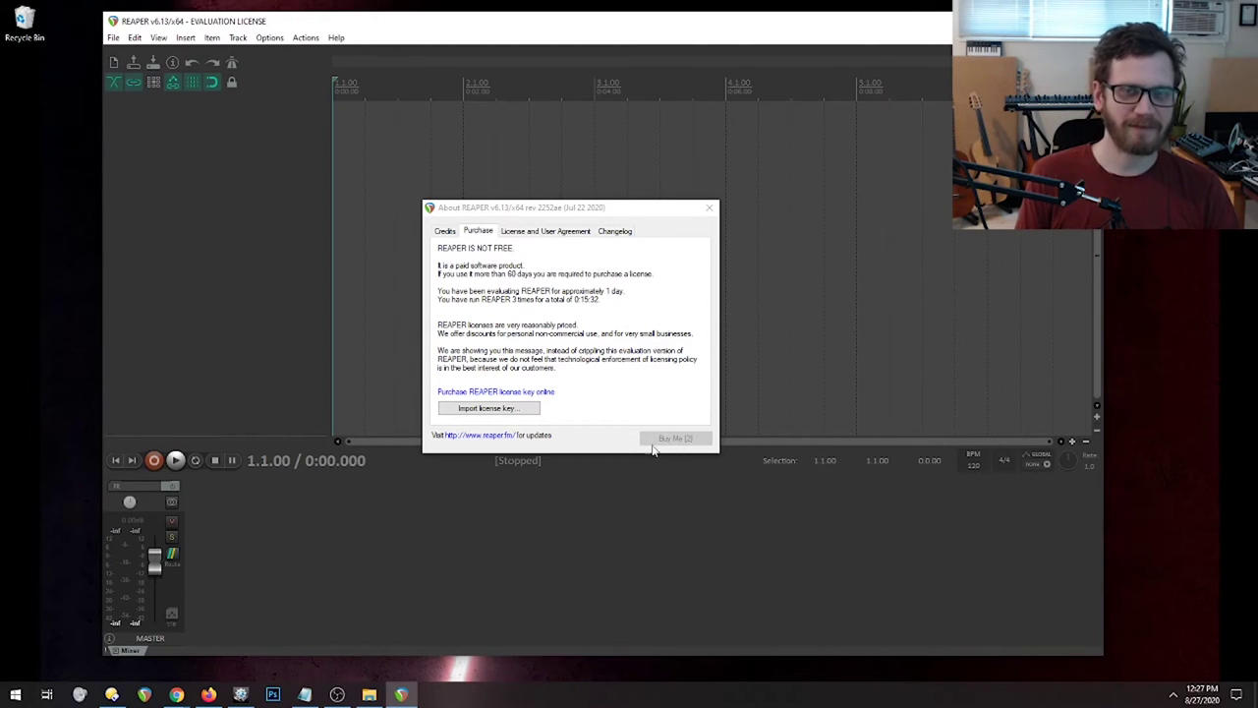
# Dismiss the About REAPER purchase notice and continue evaluating.
pyautogui.moveTo(545, 210); pyautogui.dragTo(573, 211)
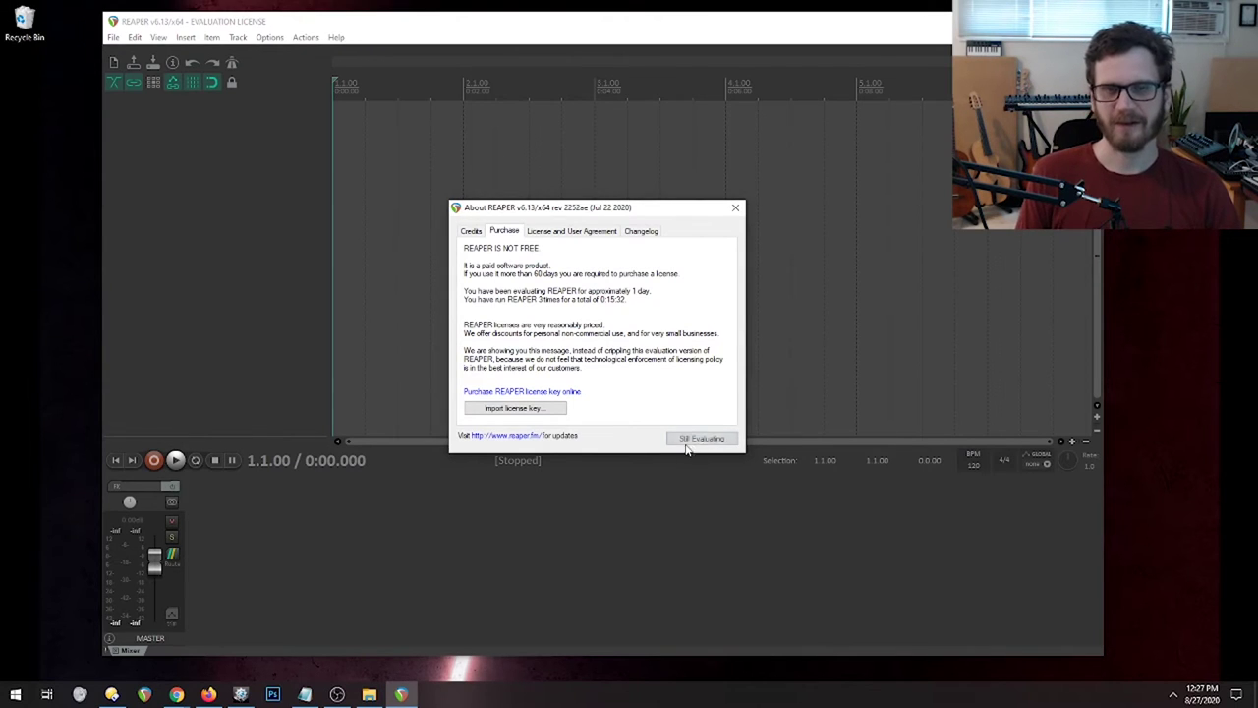
pyautogui.click(696, 439)
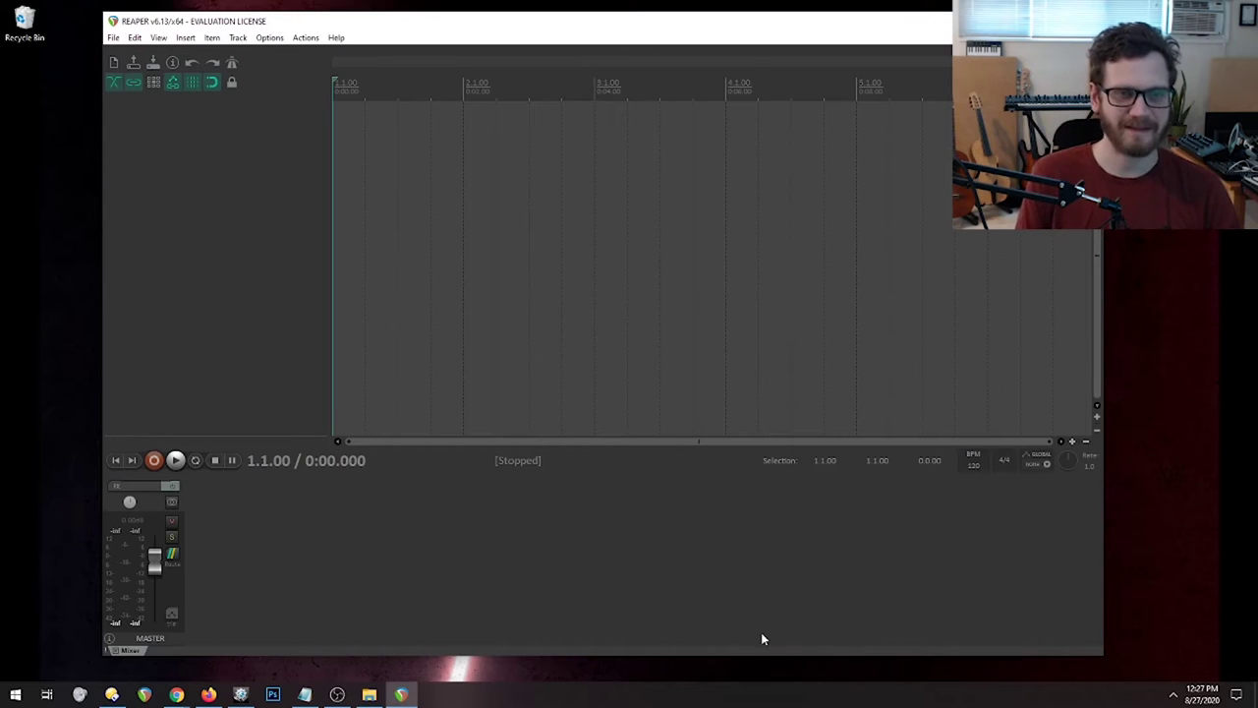
# In the audio device preferences, set the audio system to DirectSound and the input device to Line (ConnectAudio4+ D1).
pyautogui.click(271, 37)
pyautogui.click(311, 525)
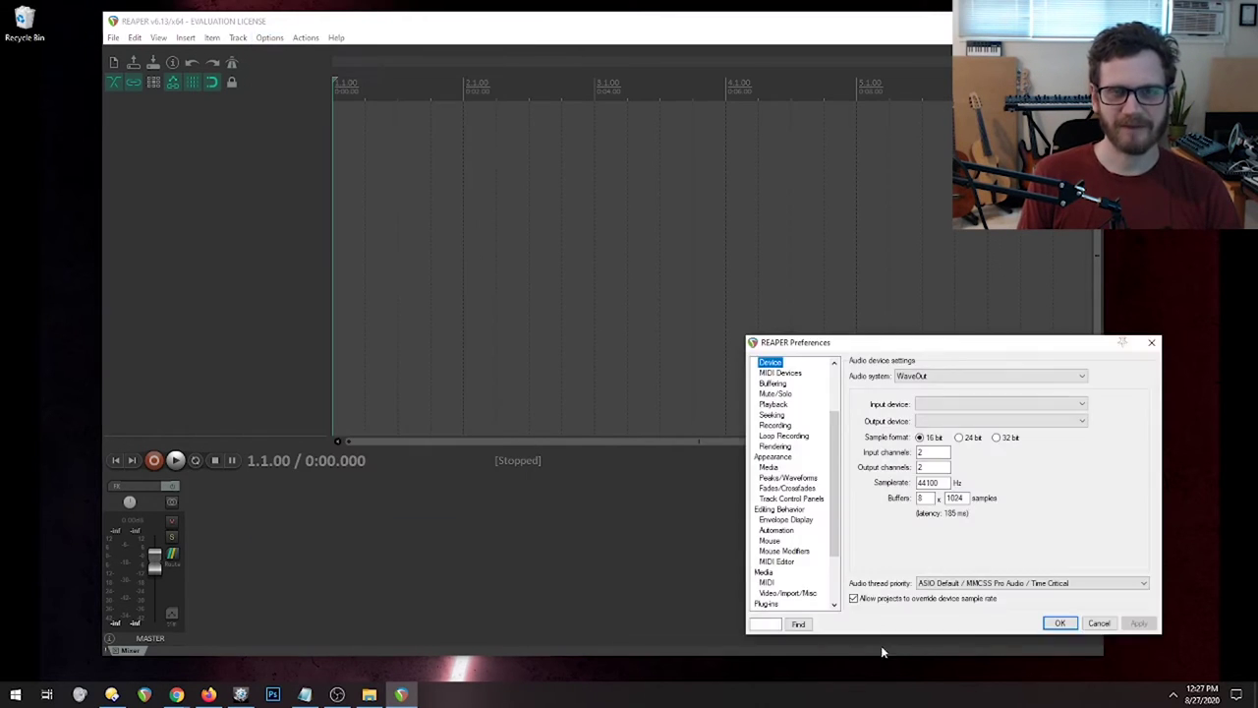
pyautogui.click(943, 377)
pyautogui.click(949, 396)
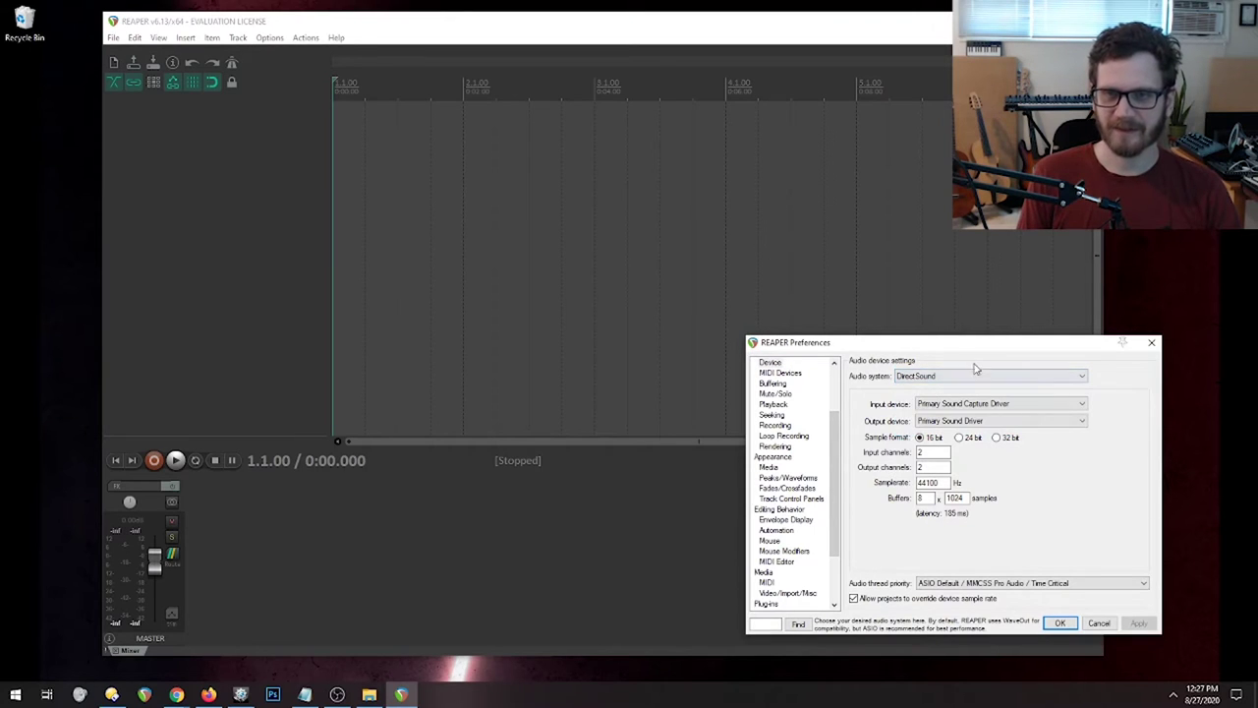
pyautogui.click(961, 404)
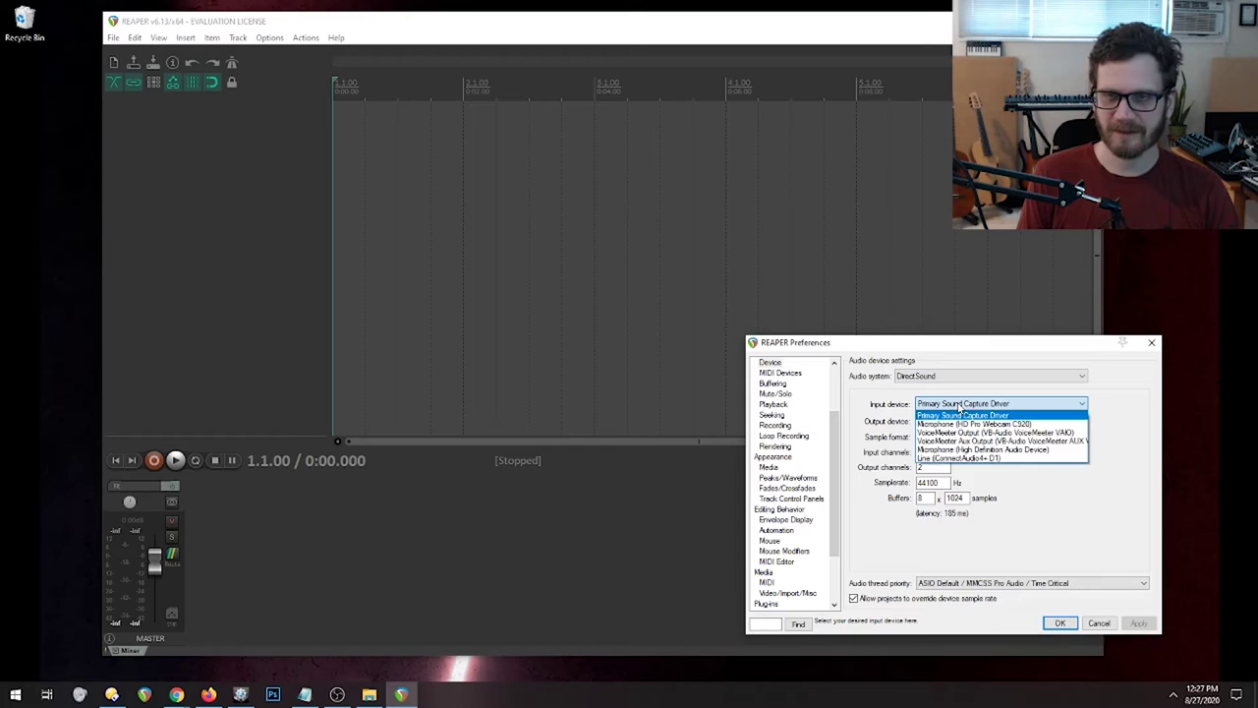
pyautogui.click(959, 459)
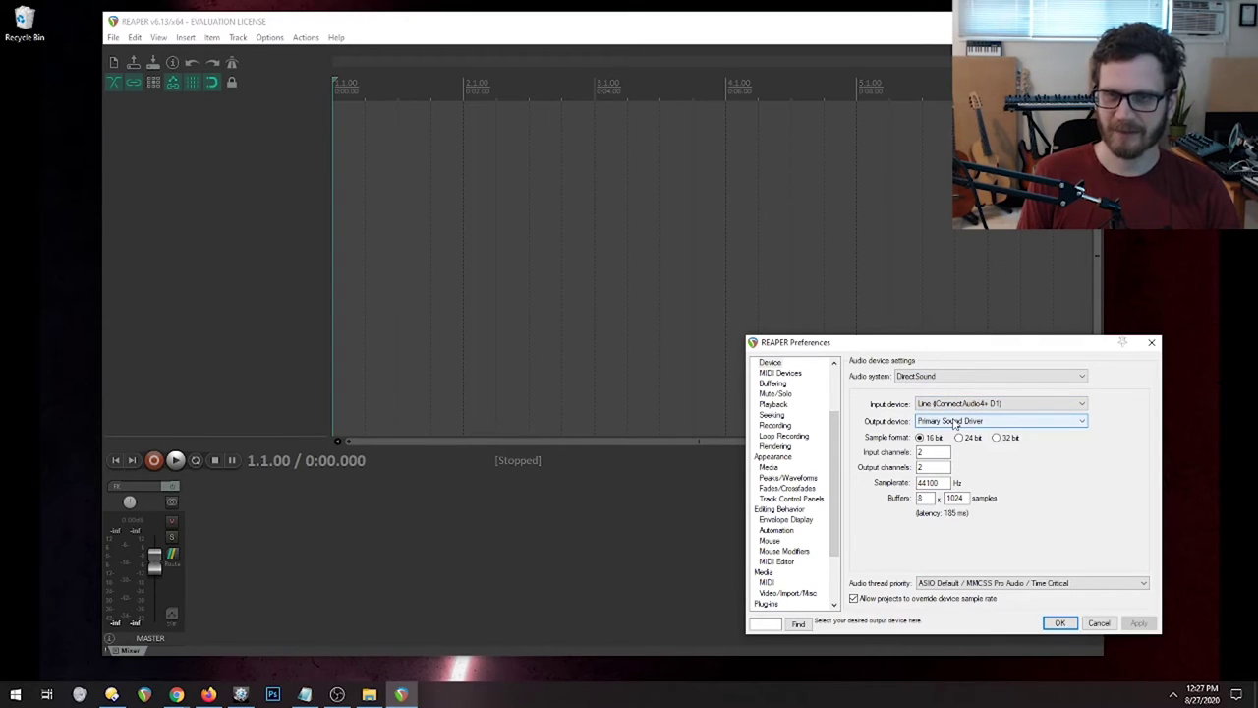
# Set the audio device's sample format to 24 bit and its samplerate to 48000 Hz.
pyautogui.click(960, 439)
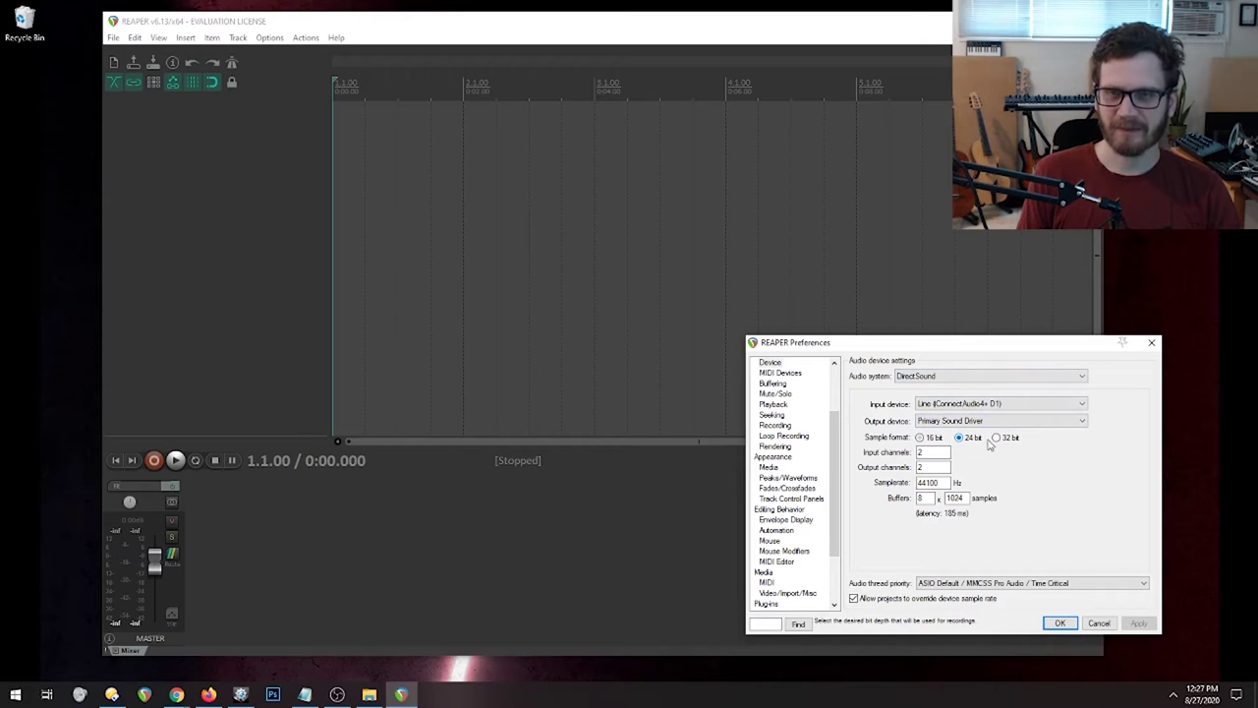
pyautogui.doubleClick(943, 482)
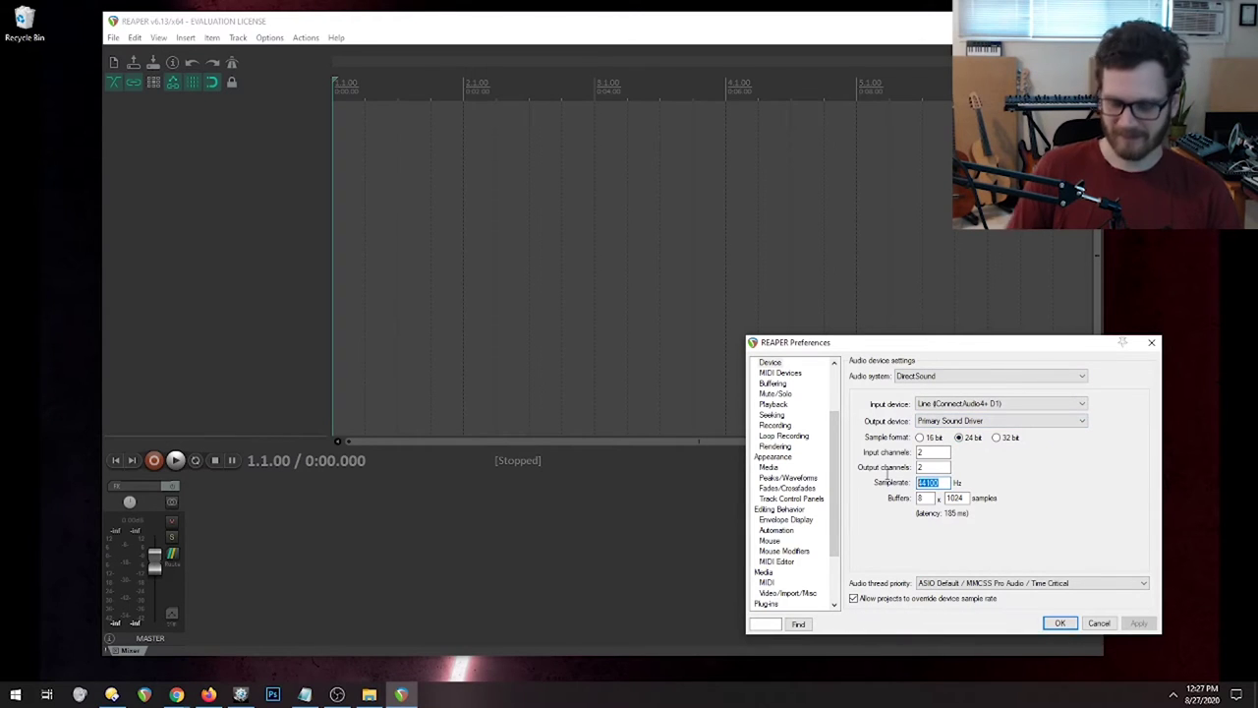
pyautogui.write('48000')
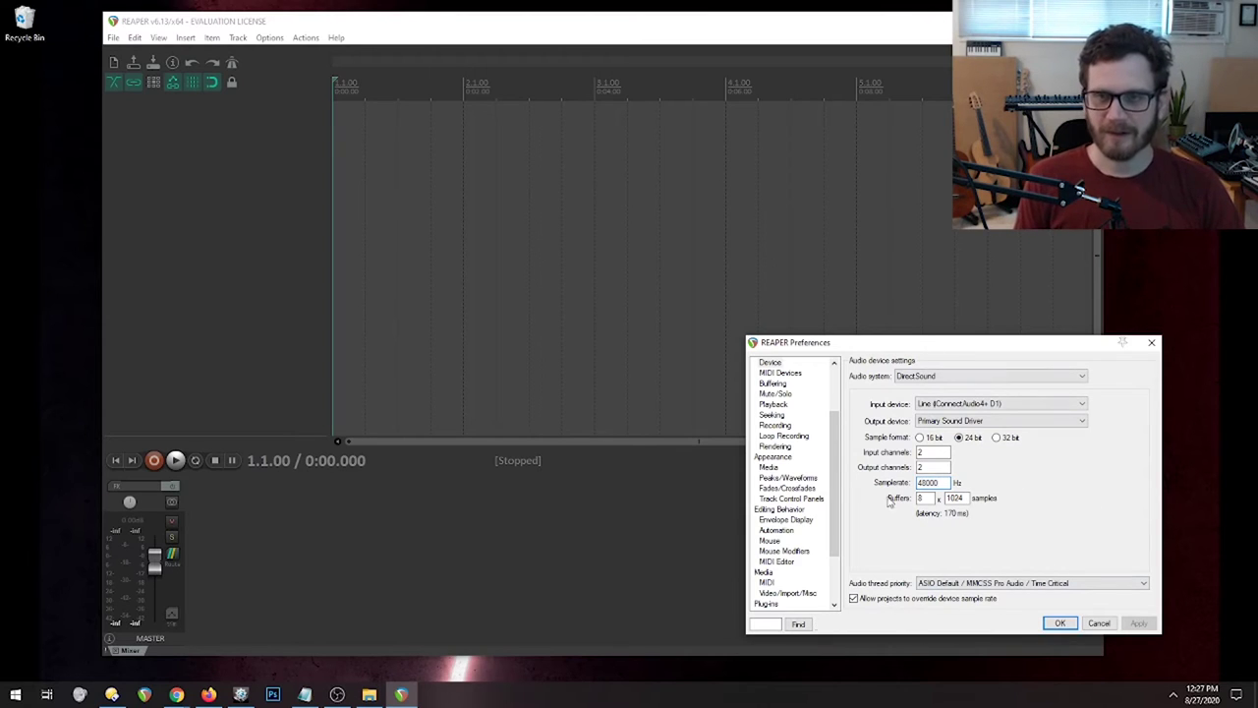
# Enable the Akai MPK88 as a MIDI input device and save the preferences.
pyautogui.scroll(1, 801, 429)
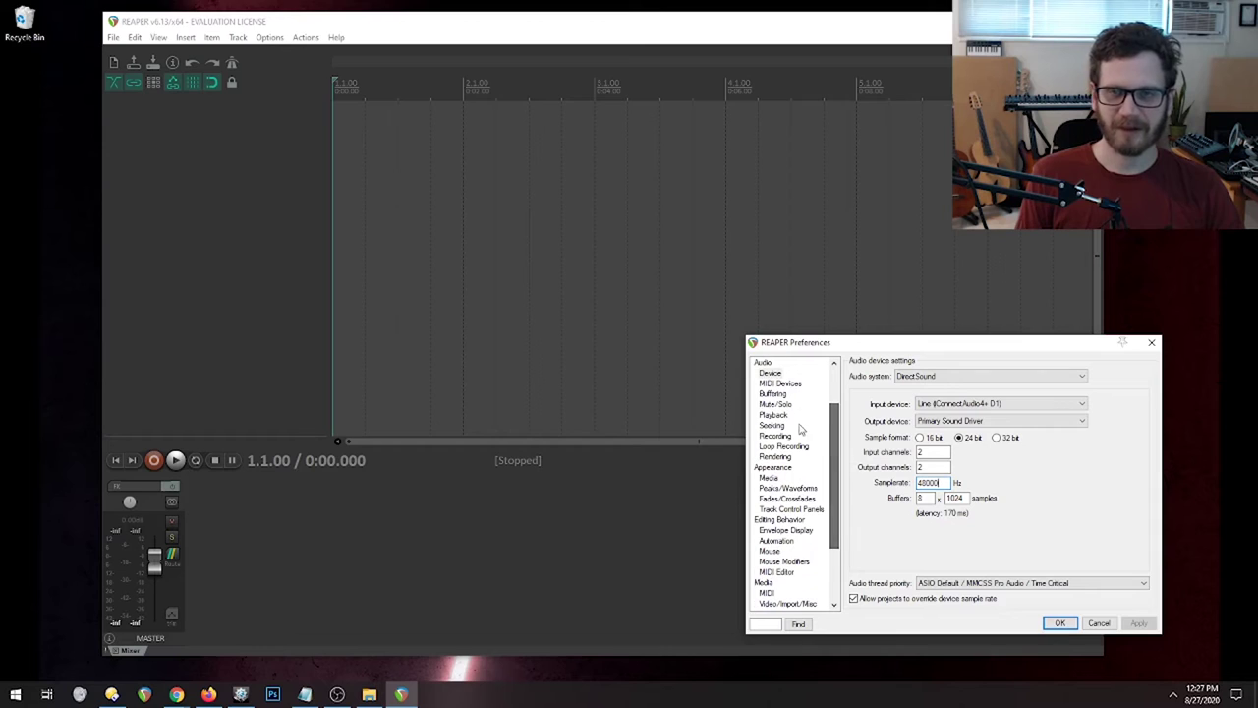
pyautogui.click(780, 383)
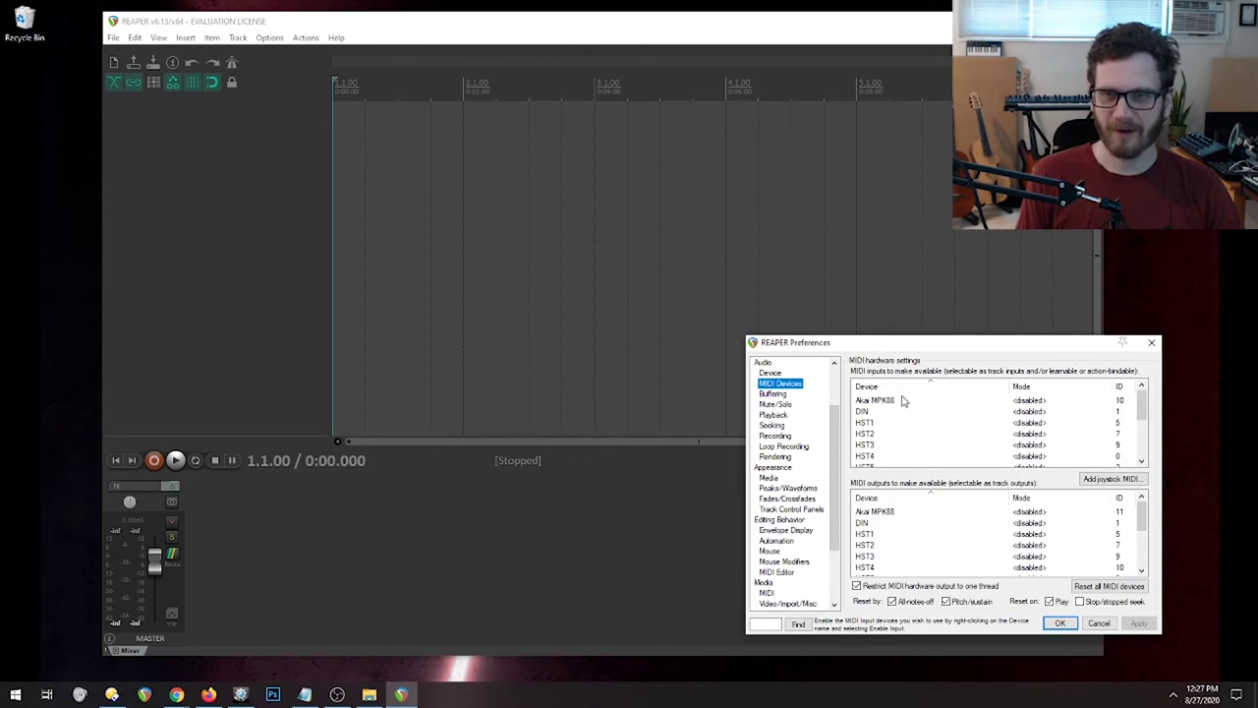
pyautogui.scroll(-3, 900, 413)
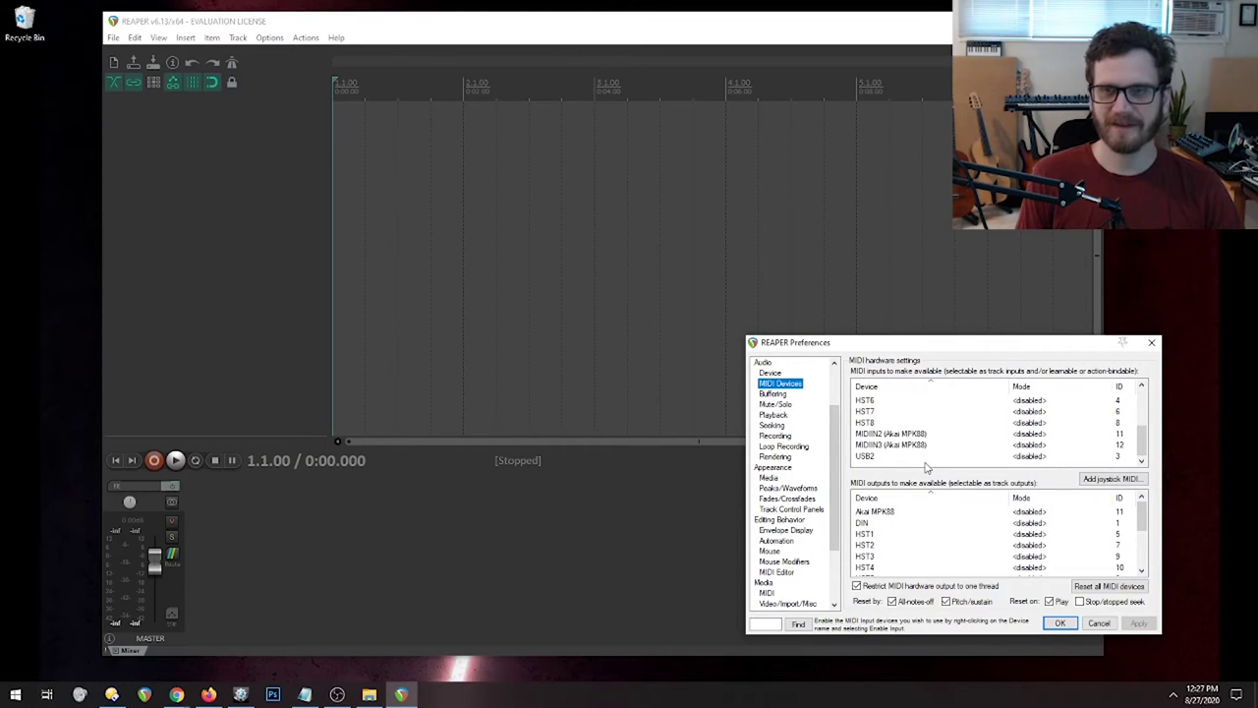
pyautogui.scroll(3, 919, 443)
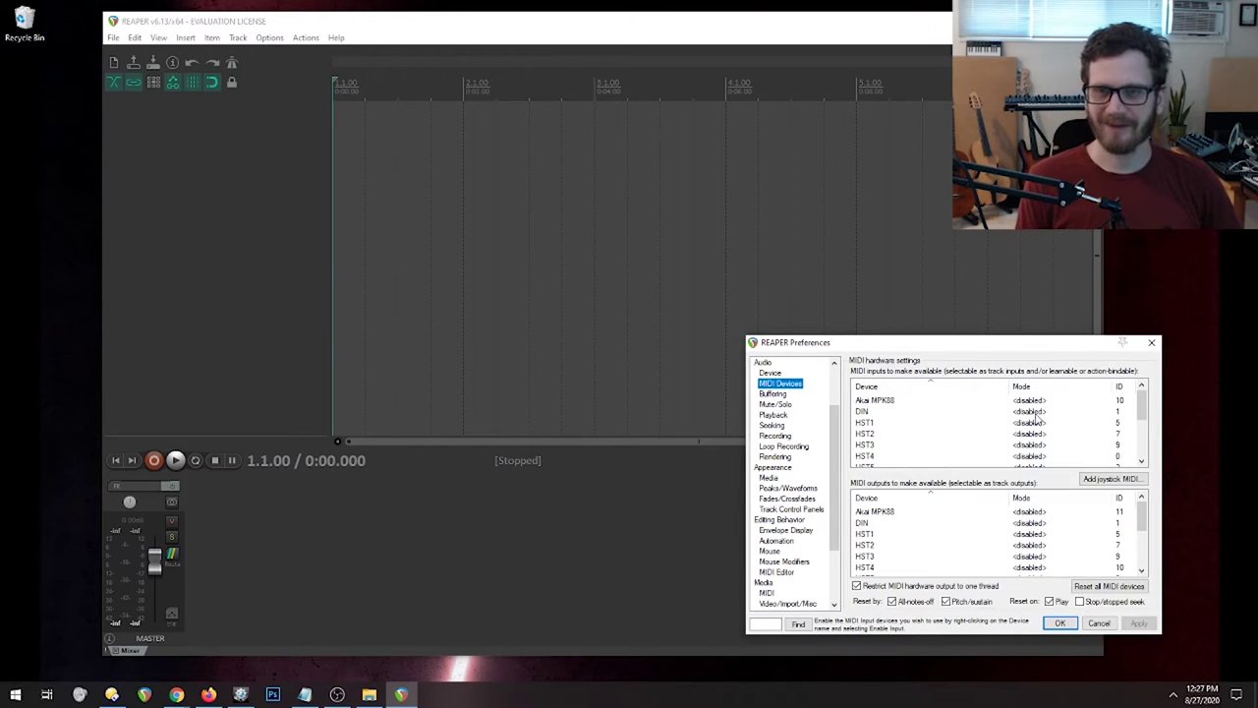
pyautogui.scroll(-3, 1039, 461)
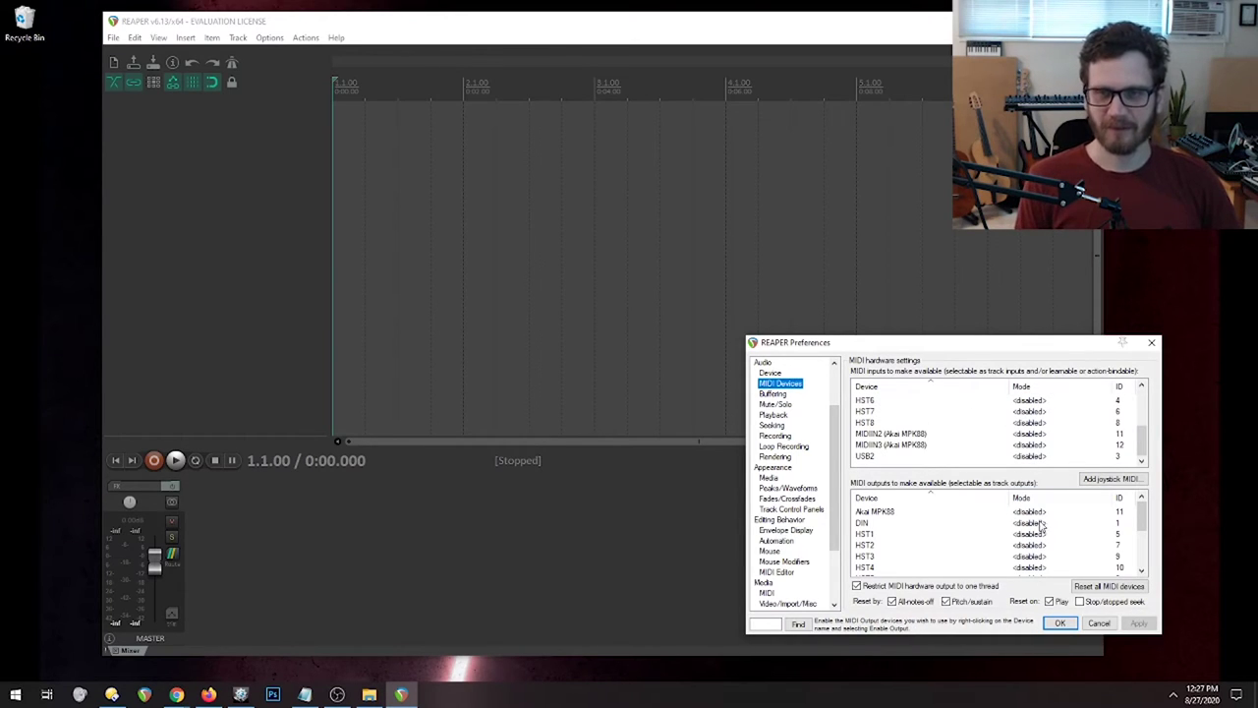
pyautogui.scroll(3, 929, 438)
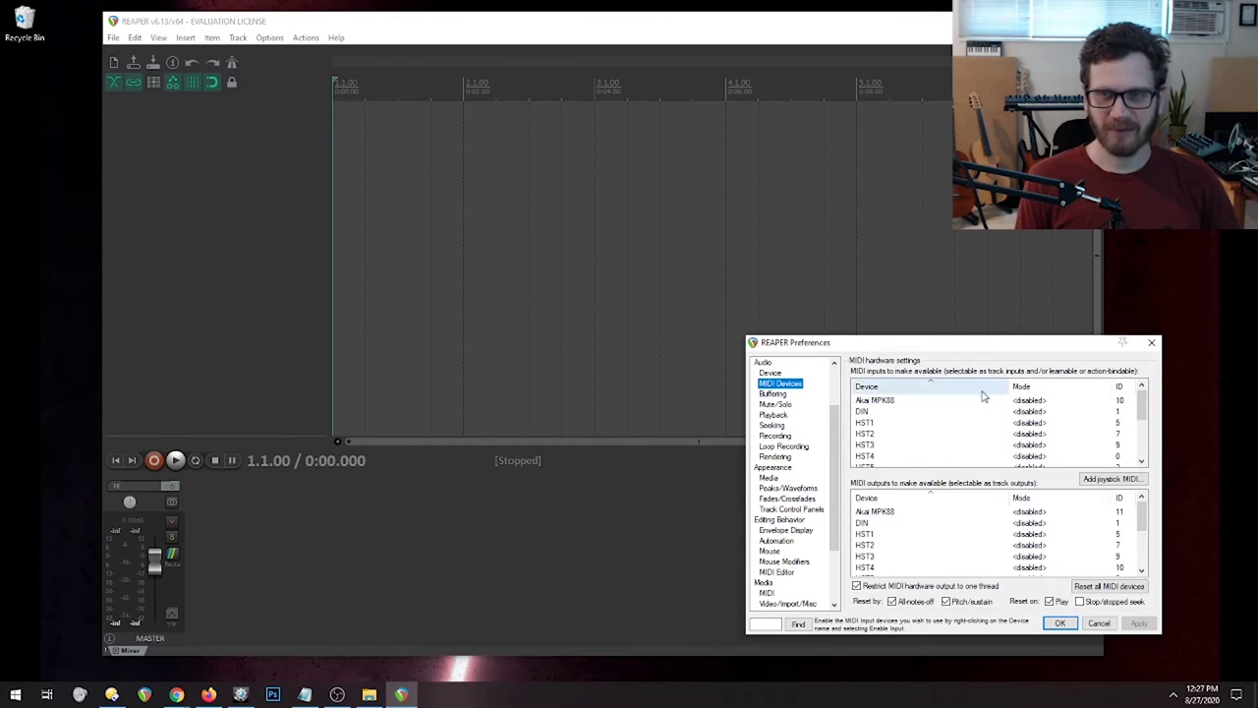
pyautogui.scroll(-3, 1002, 540)
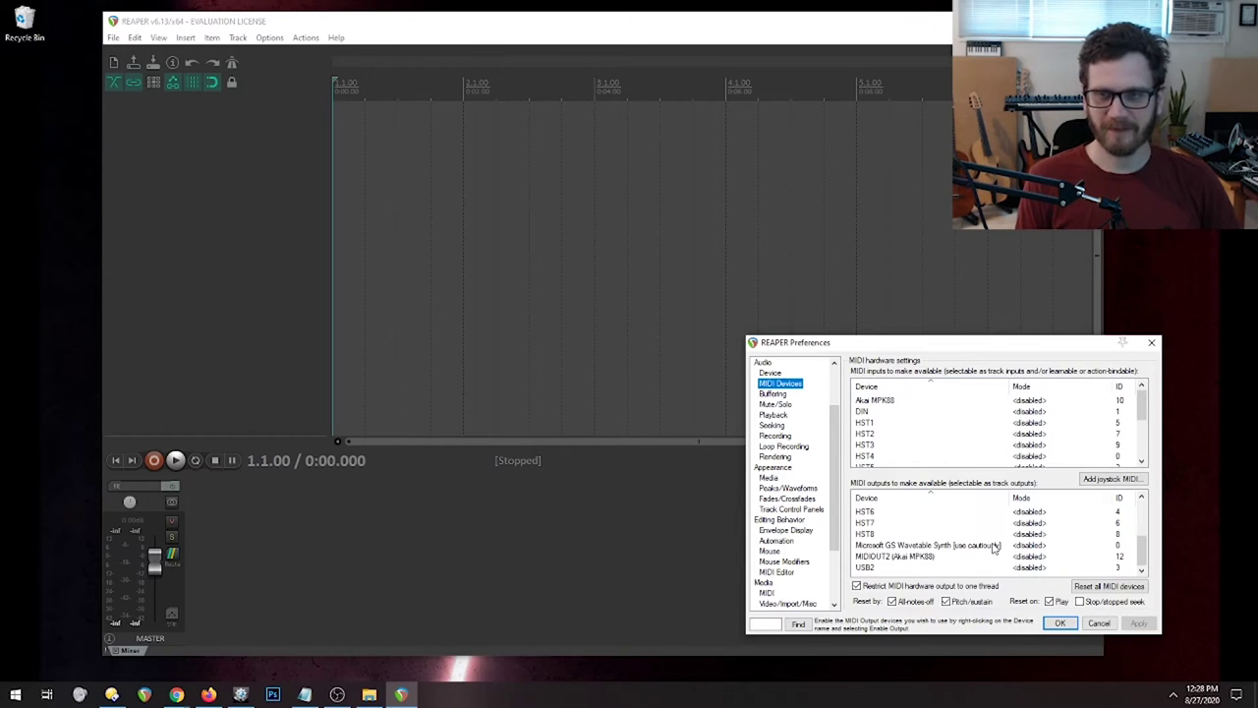
pyautogui.scroll(3, 1027, 513)
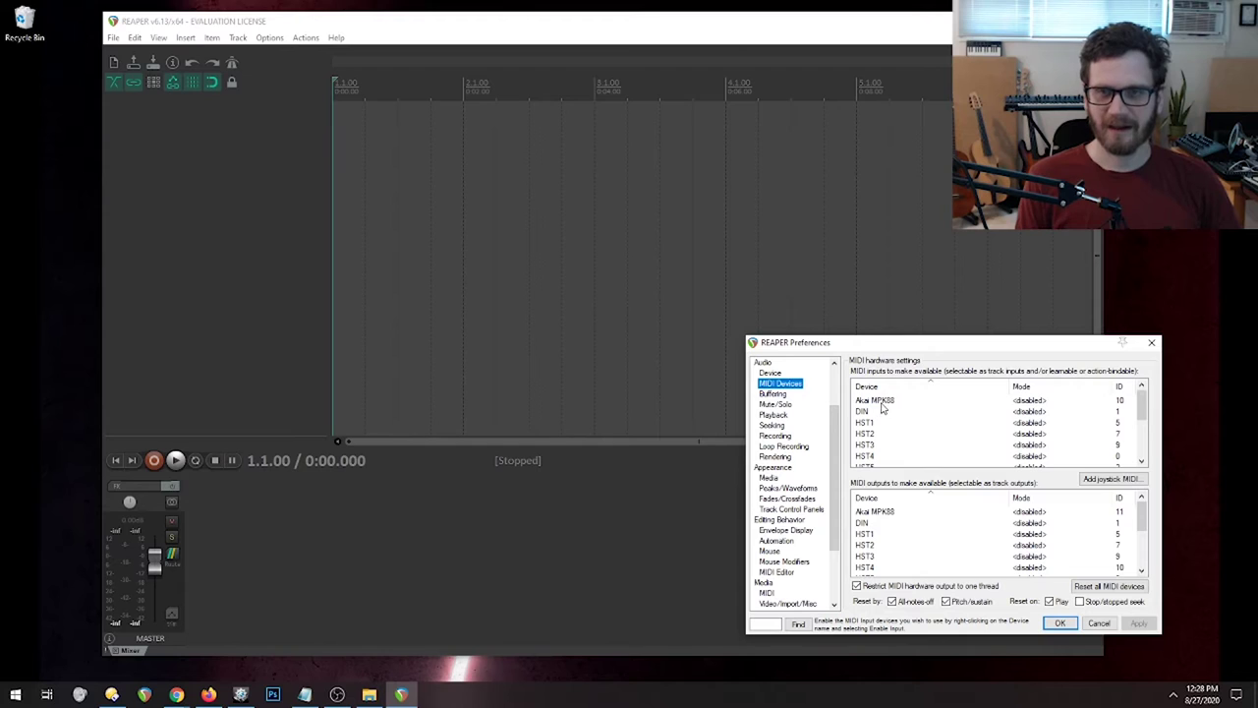
pyautogui.click(882, 403)
pyautogui.rightClick(871, 405)
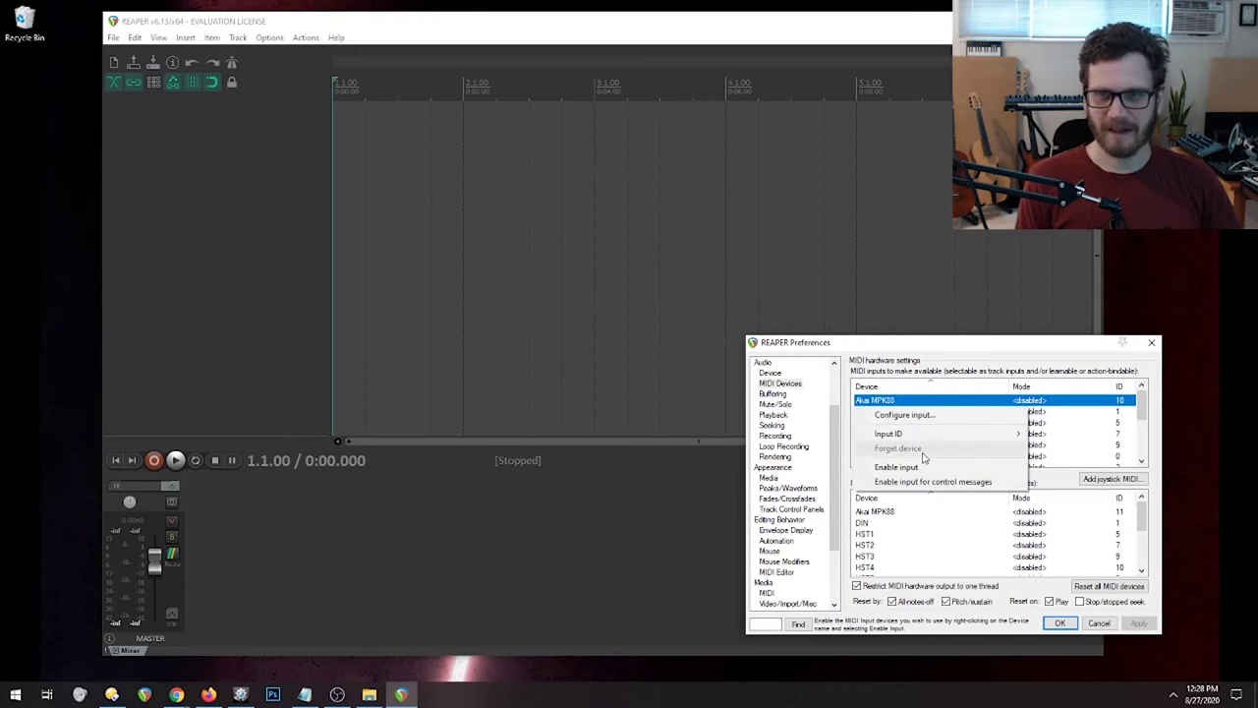
pyautogui.click(914, 467)
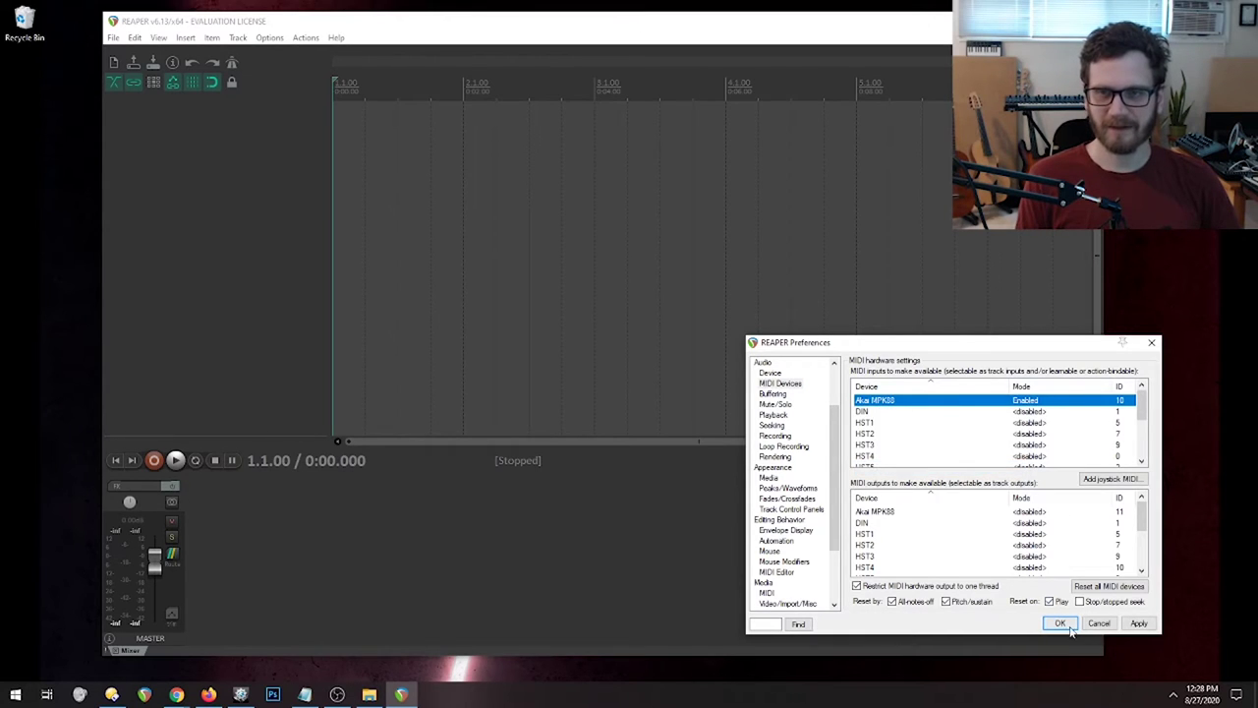
pyautogui.click(1062, 624)
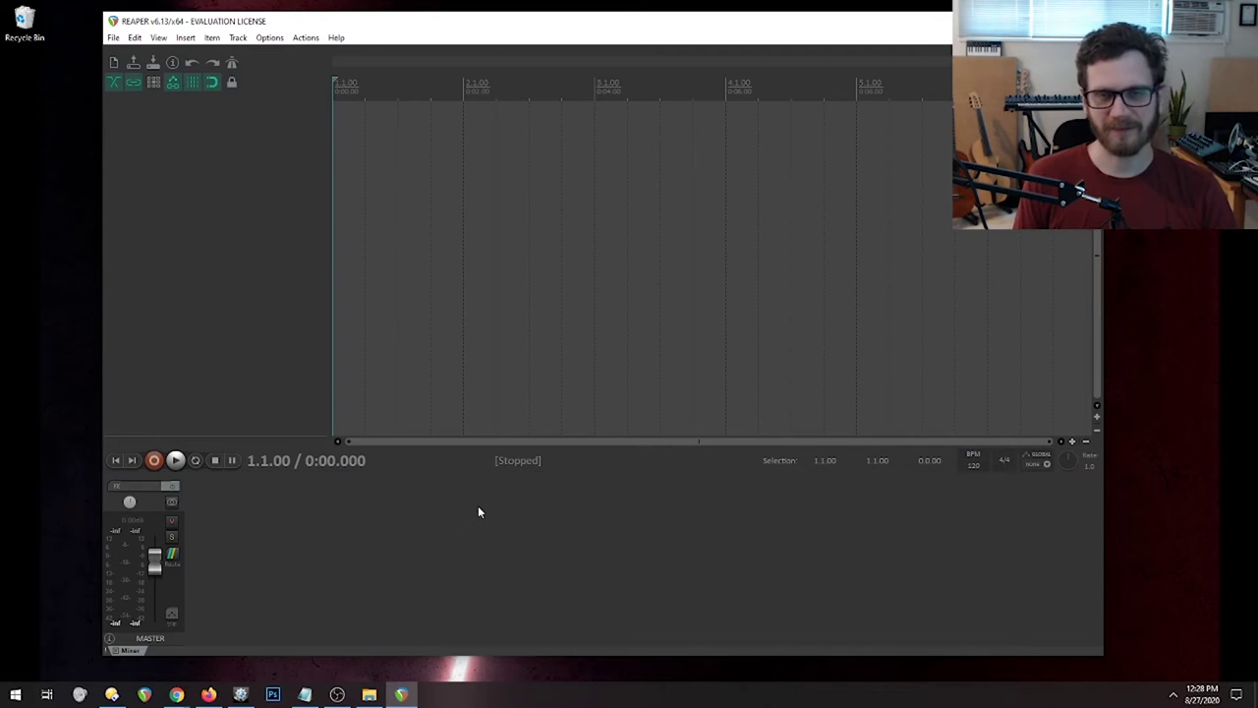
# Add two new tracks to the empty project.
pyautogui.doubleClick(238, 150)
pyautogui.doubleClick(217, 202)
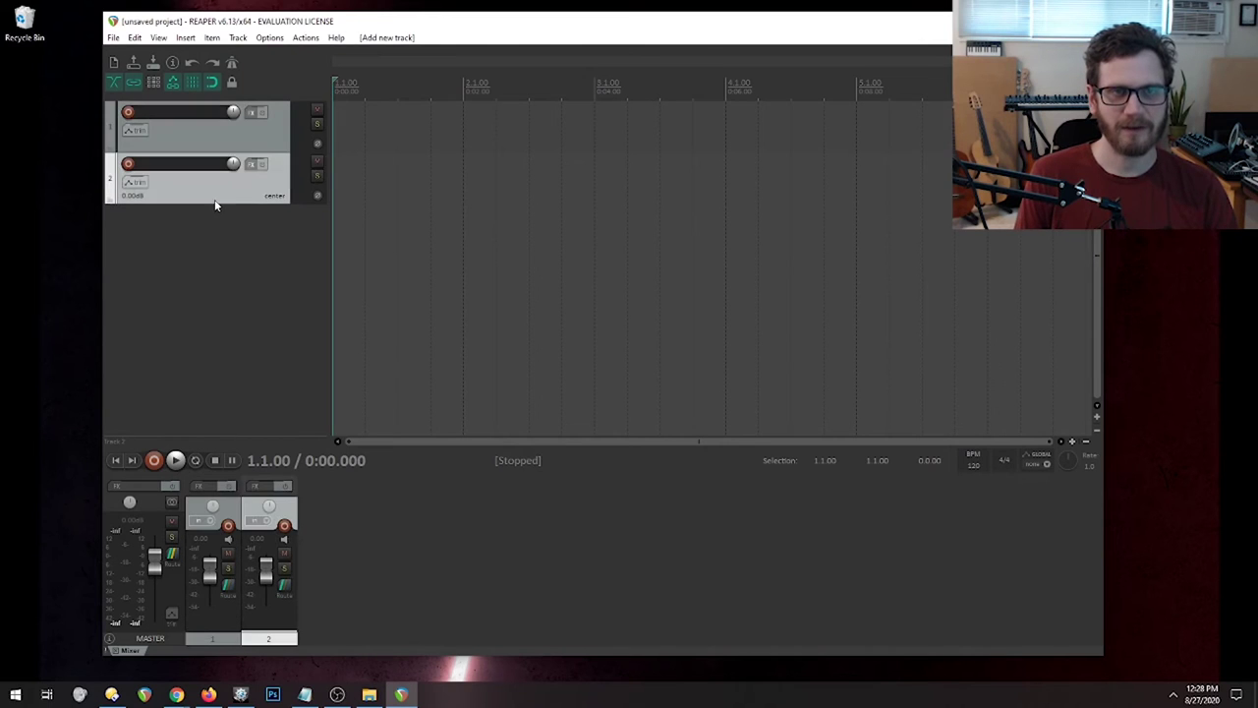
pyautogui.click(248, 348)
# Name the first track Midi Synth and the second track Audio Record.
pyautogui.doubleClick(173, 113)
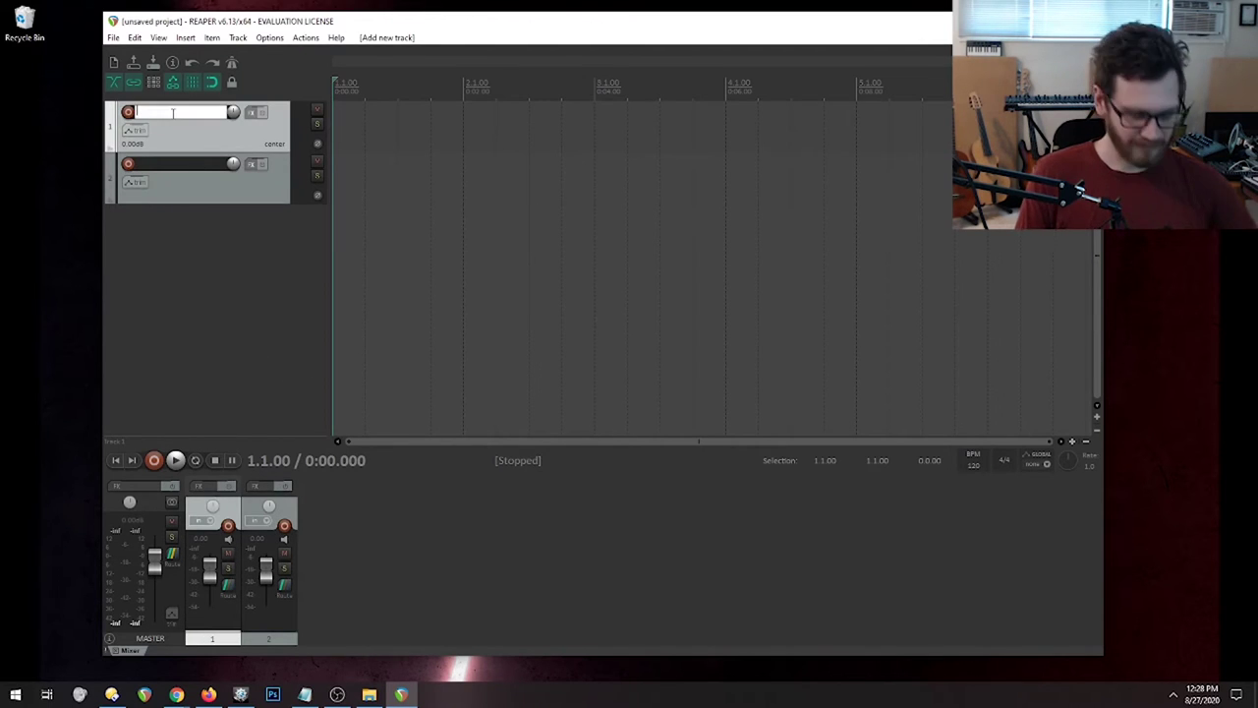
pyautogui.write('Midi Synth')
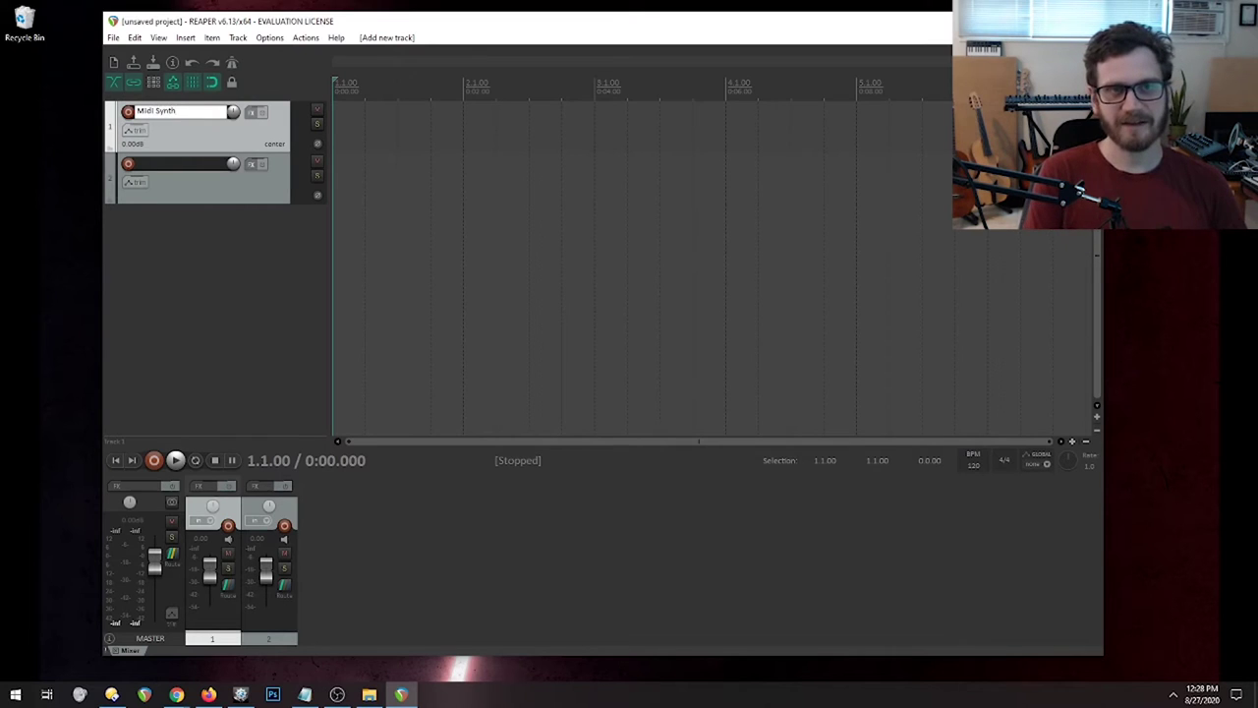
pyautogui.press('Return')
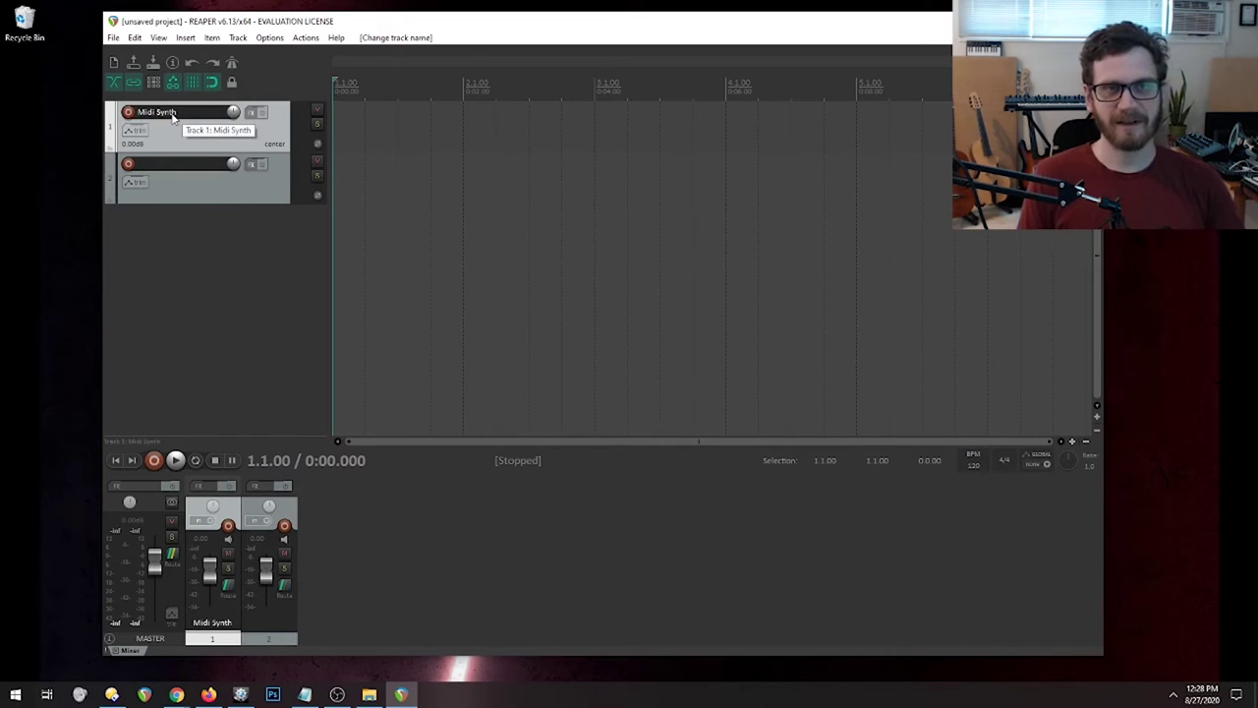
pyautogui.doubleClick(169, 163)
pyautogui.write('Audio Record')
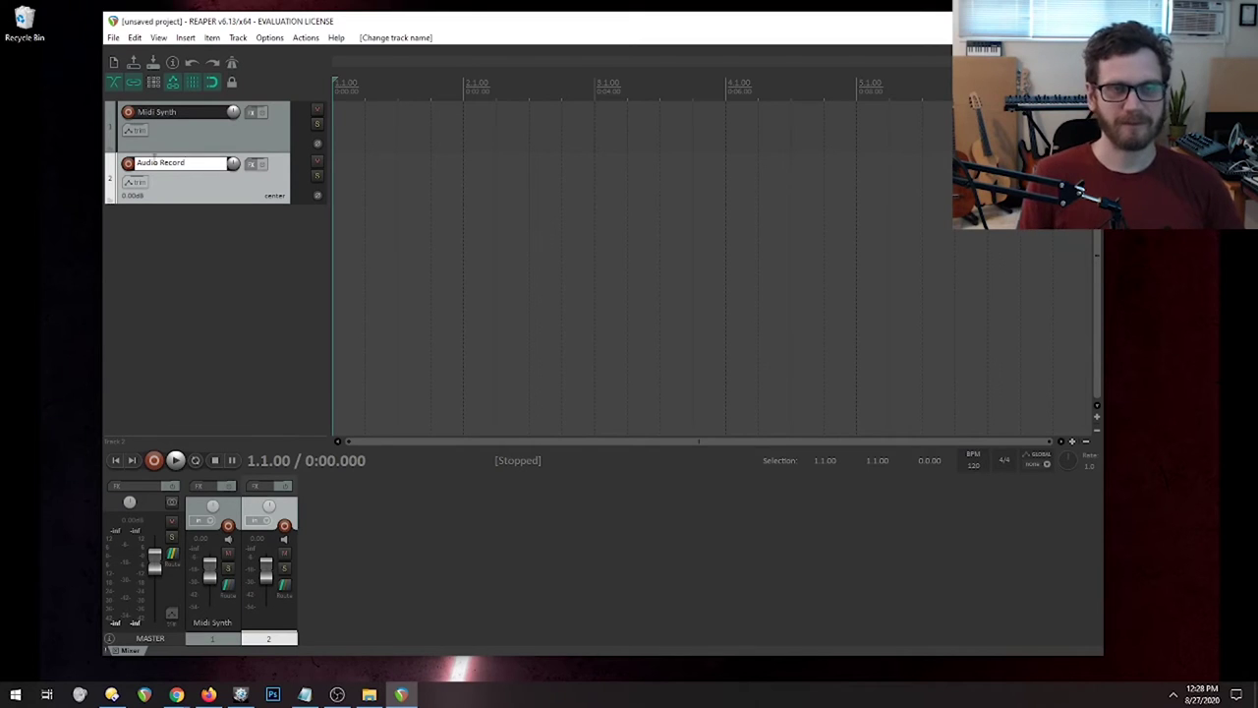
pyautogui.click(178, 270)
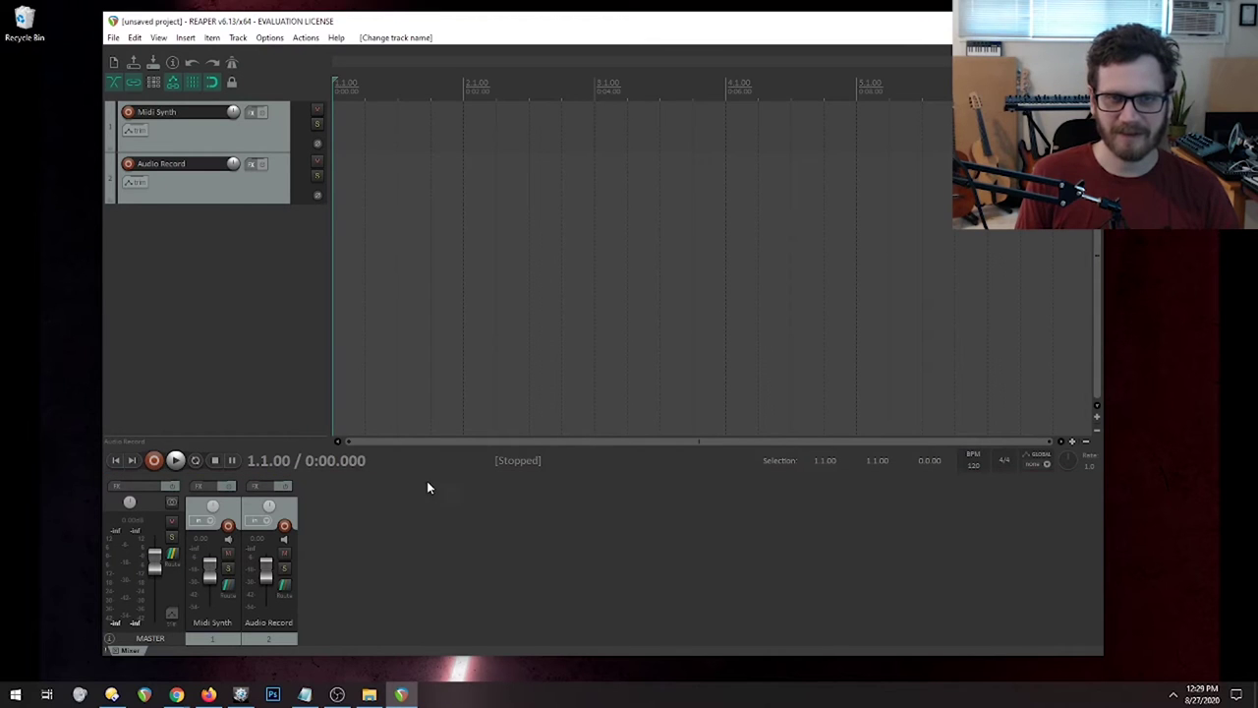
# Enlarge the docked mixer and save the current window layout over the MIXER screenset in slot 2.
pyautogui.moveTo(432, 470); pyautogui.dragTo(458, 240)
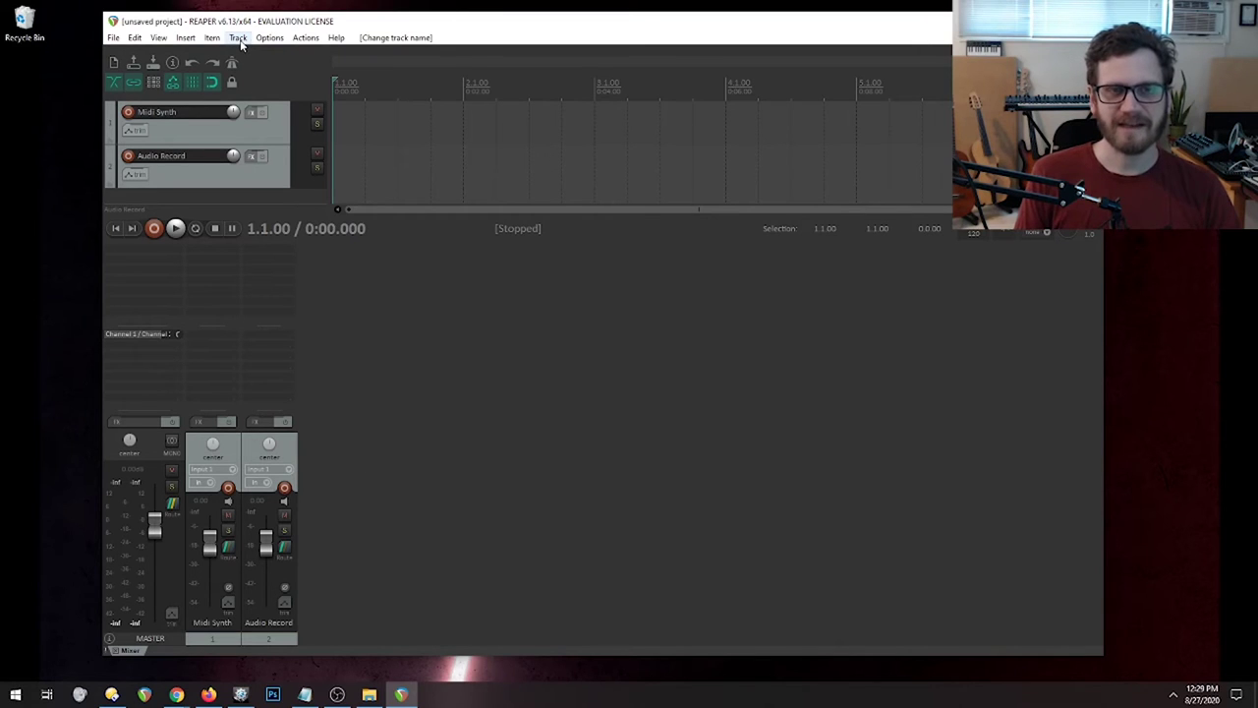
pyautogui.click(158, 37)
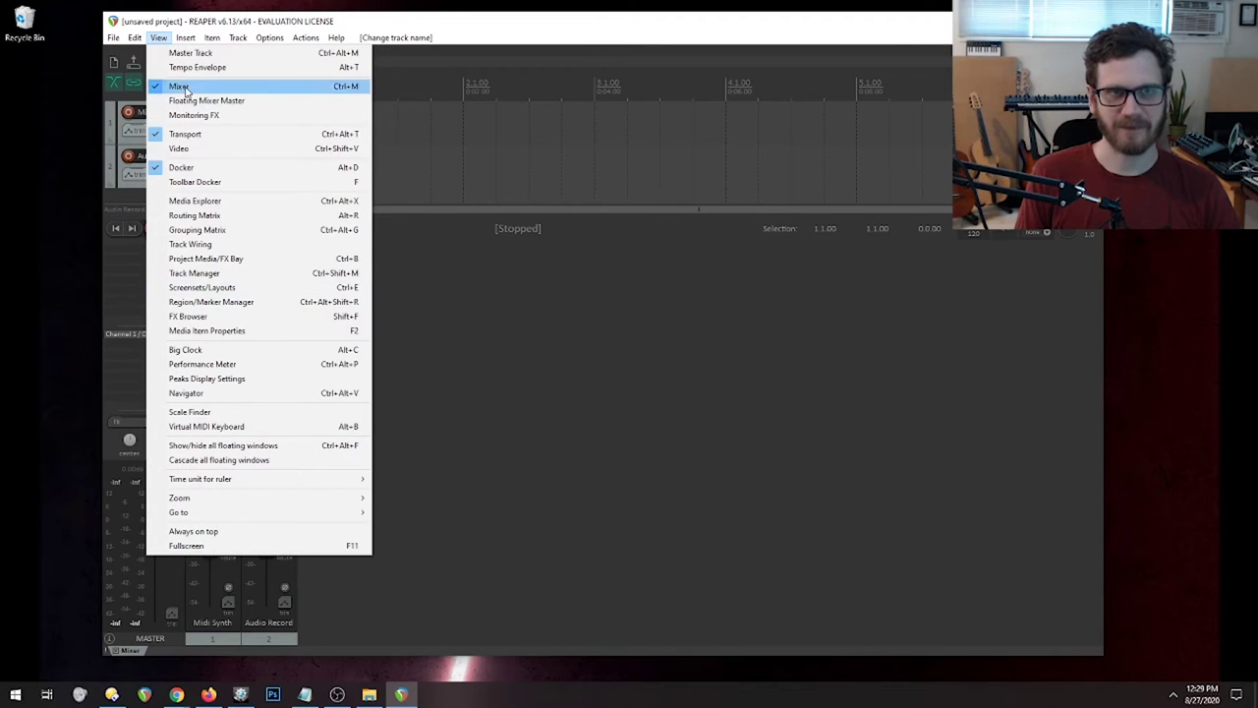
pyautogui.click(218, 287)
pyautogui.click(182, 122)
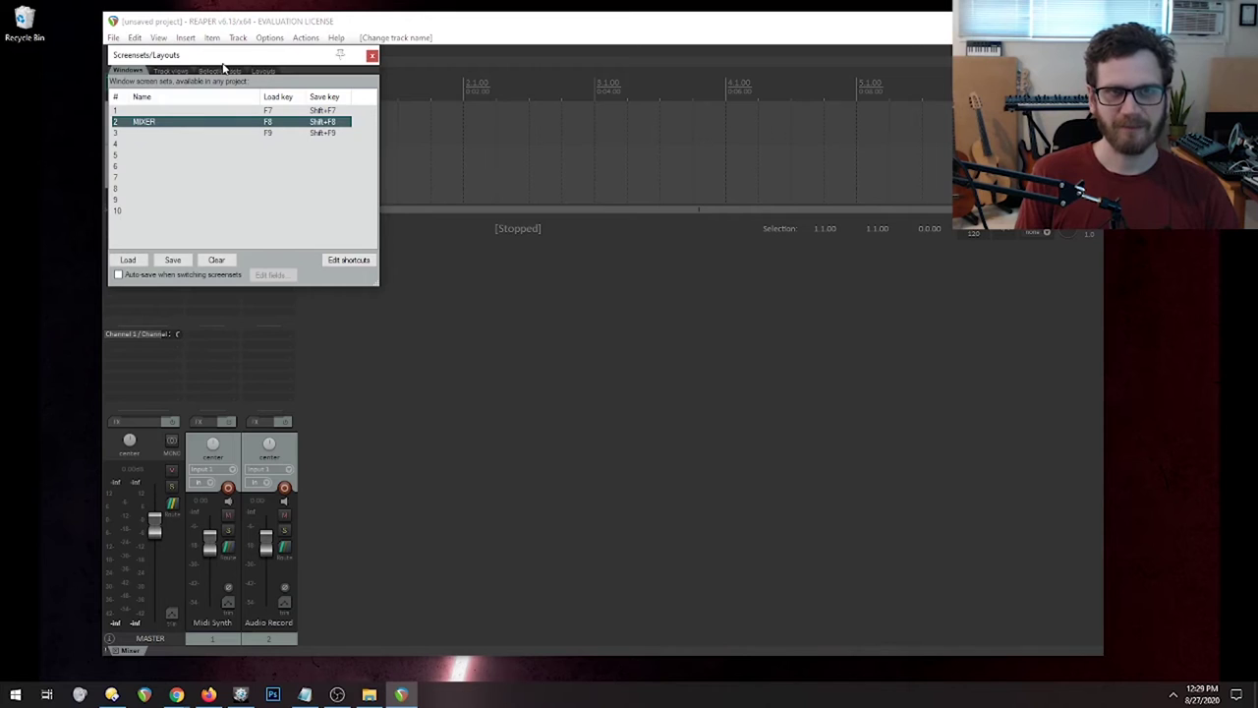
pyautogui.moveTo(224, 69); pyautogui.dragTo(601, 194)
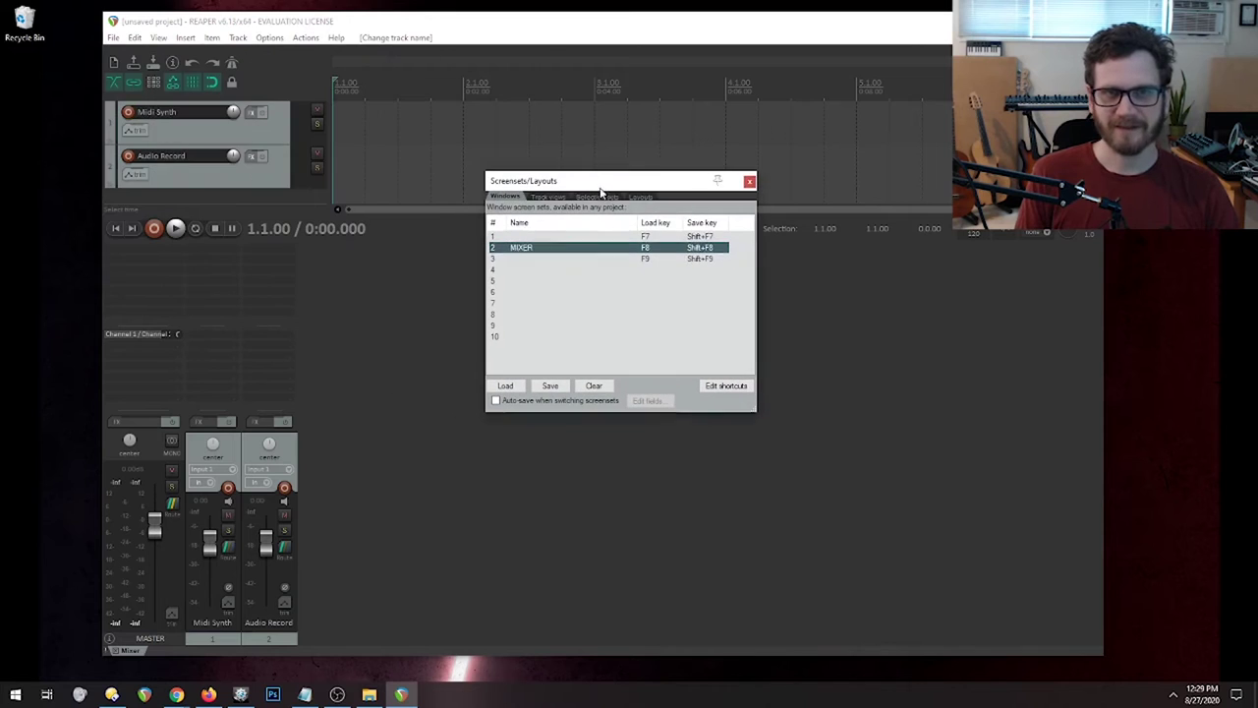
pyautogui.click(551, 386)
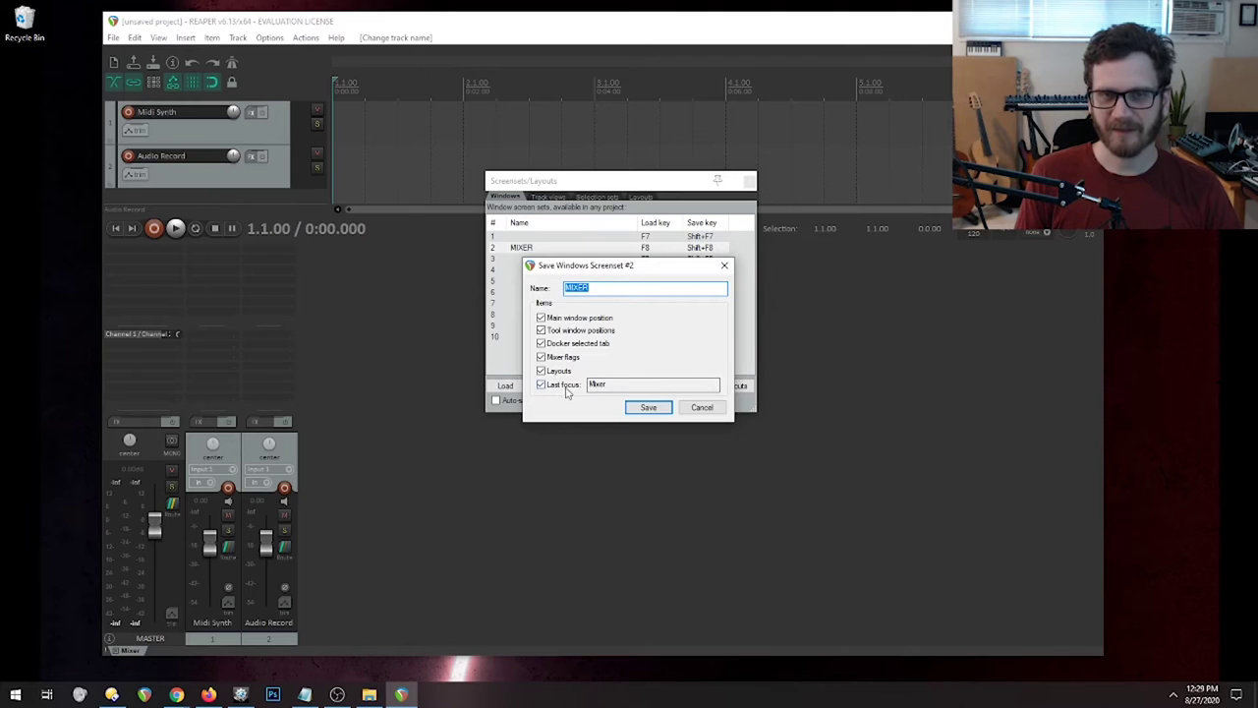
pyautogui.click(648, 407)
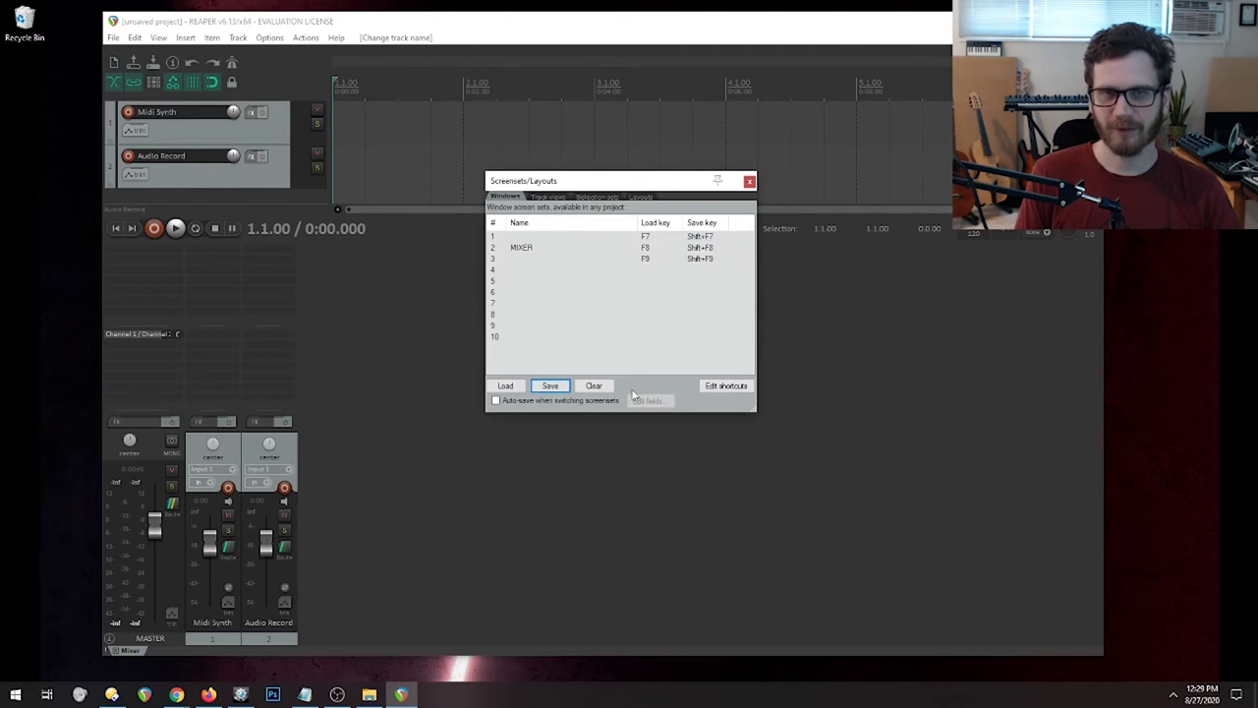
pyautogui.click(563, 260)
pyautogui.click(648, 248)
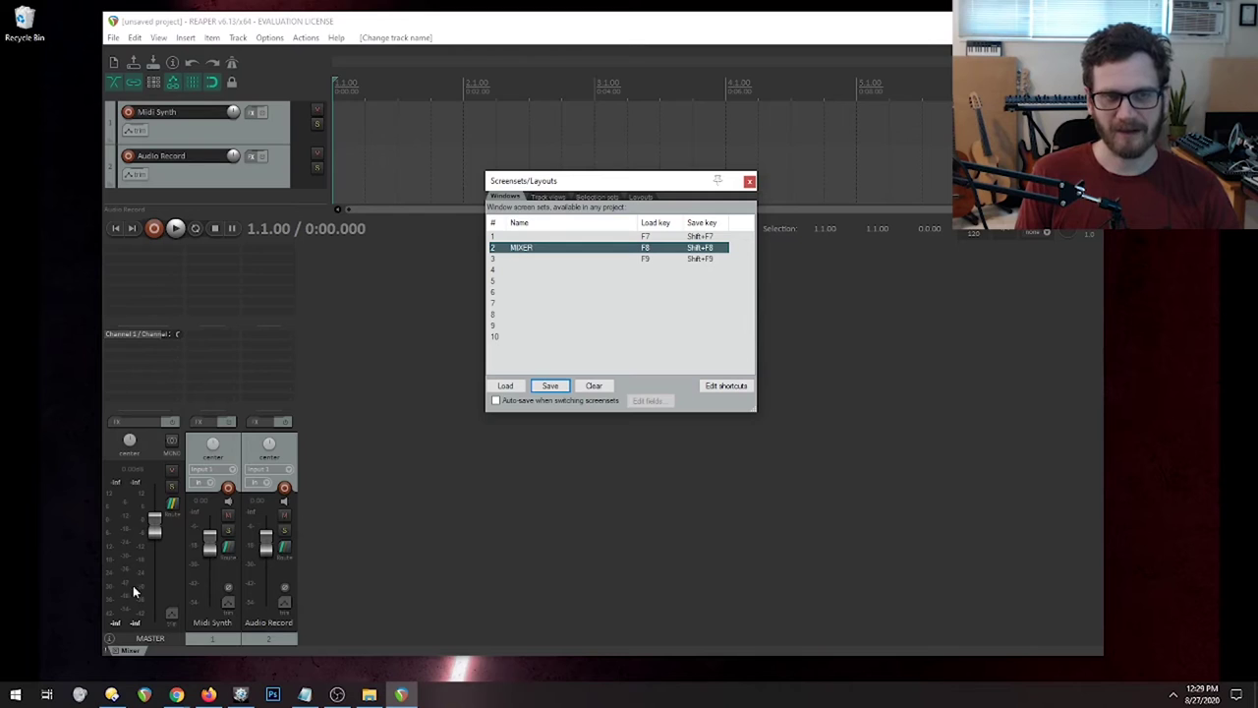
pyautogui.click(749, 181)
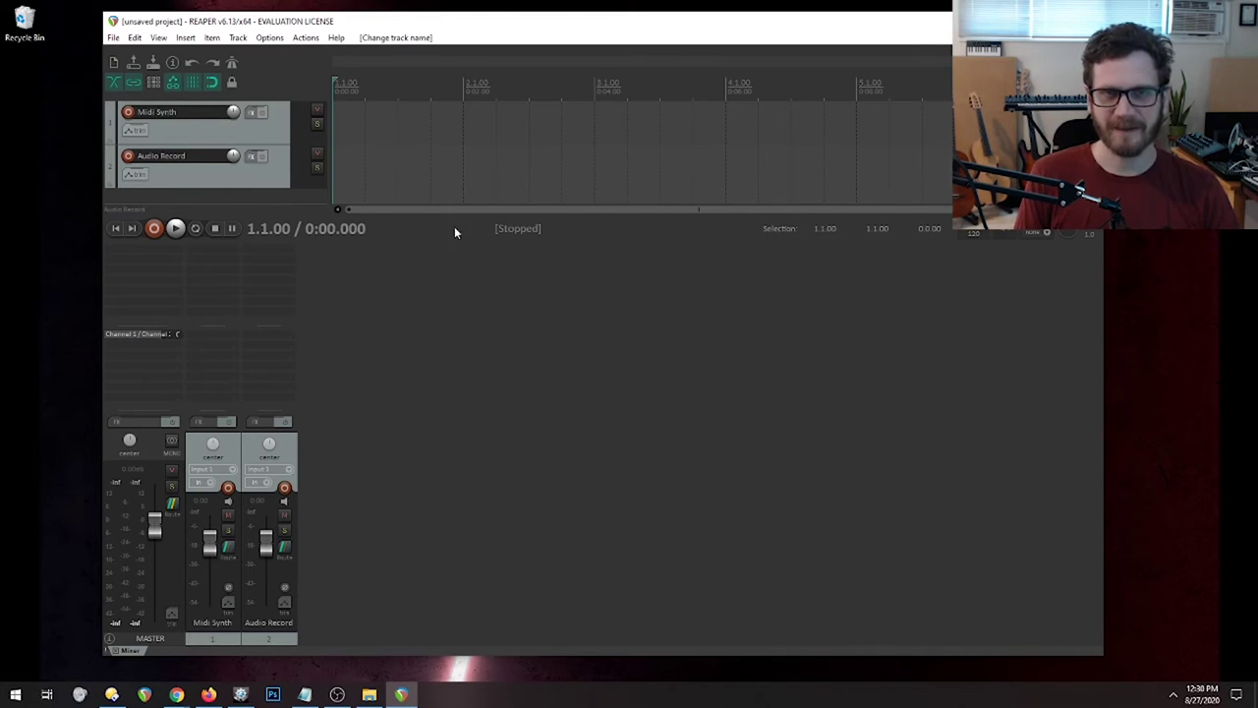
# Set the docked transport position to the top of the main window and reduce the mixer's height slightly.
pyautogui.rightClick(426, 228)
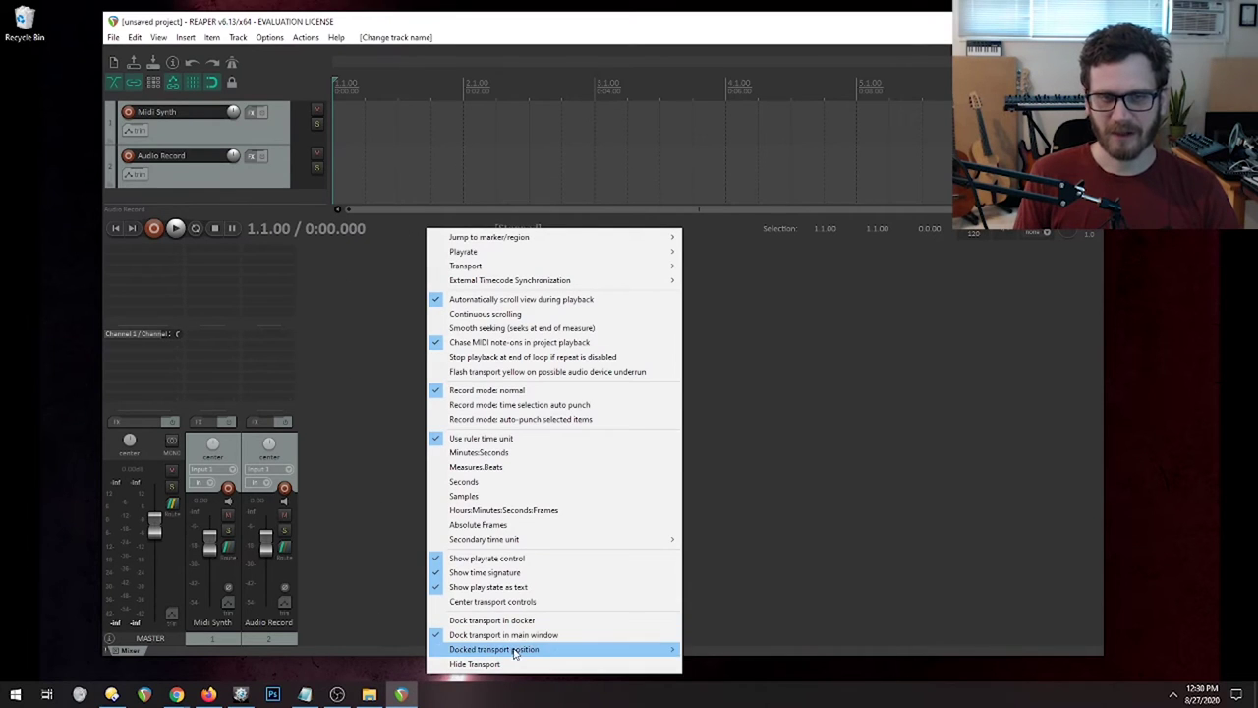
pyautogui.moveTo(482, 651)
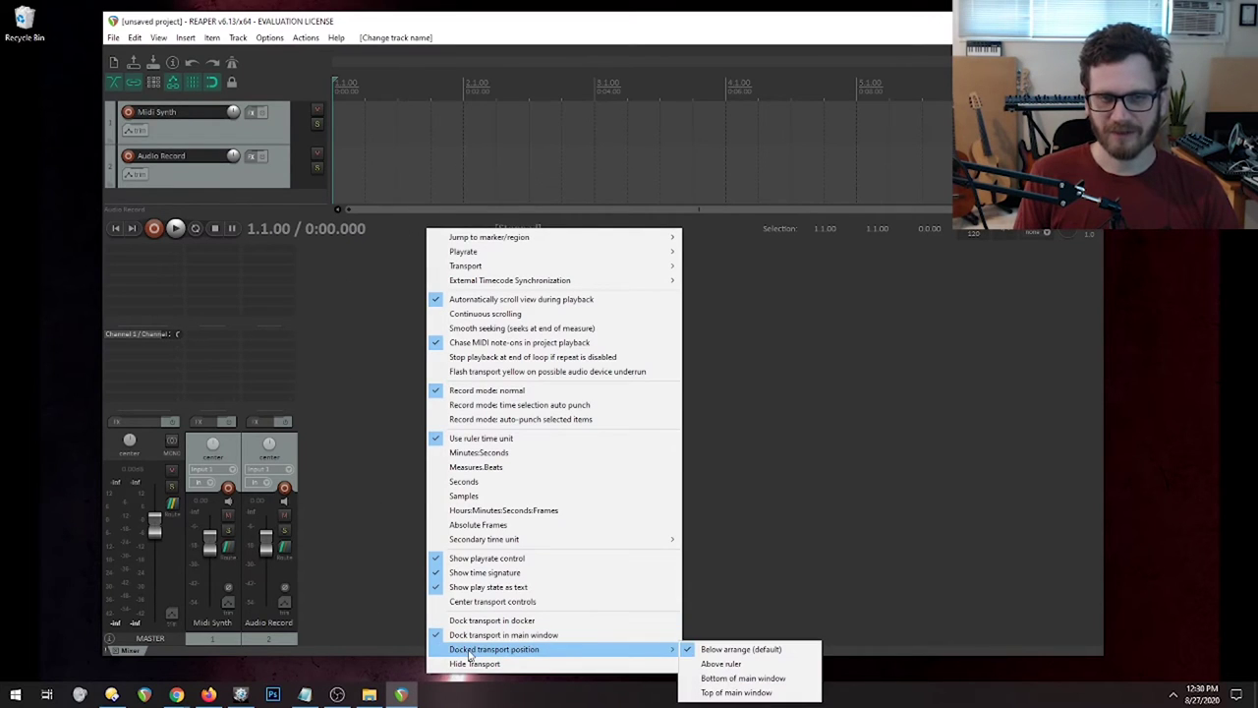
pyautogui.click(734, 693)
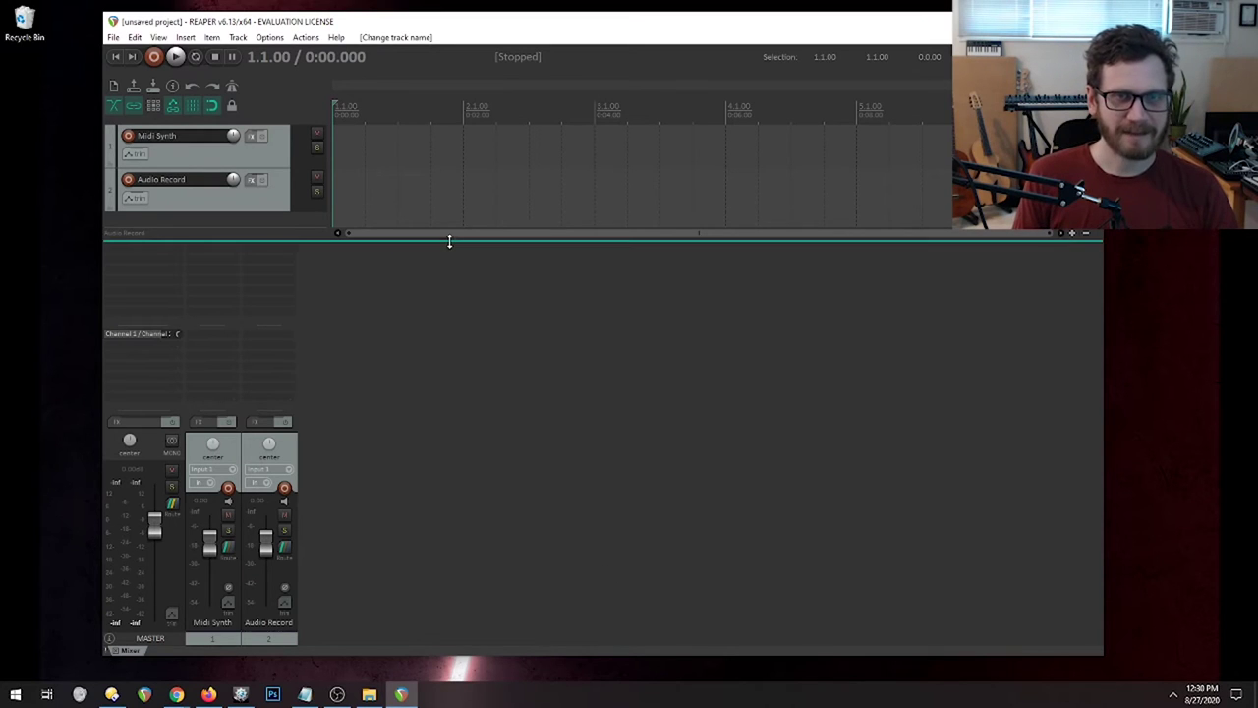
pyautogui.moveTo(449, 240); pyautogui.dragTo(455, 297)
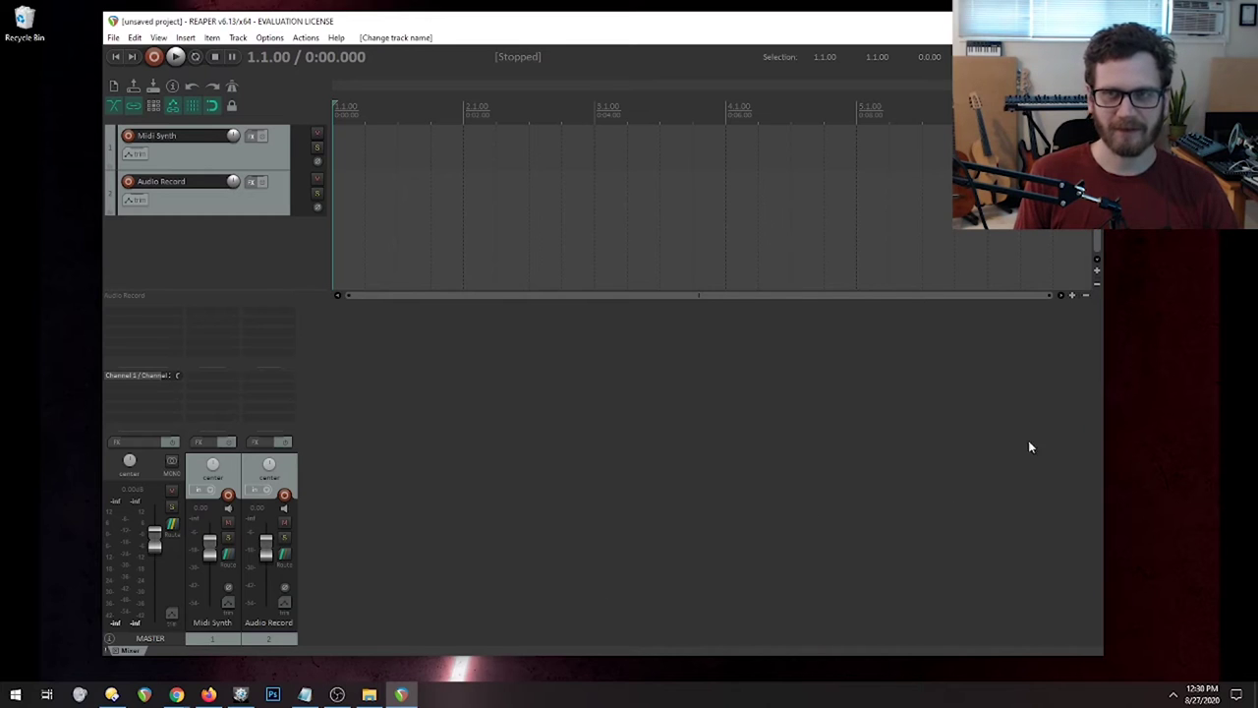
# Dock the mixer along the left edge of the main window and widen it to show all its channel strips.
pyautogui.moveTo(1108, 411); pyautogui.dragTo(820, 98)
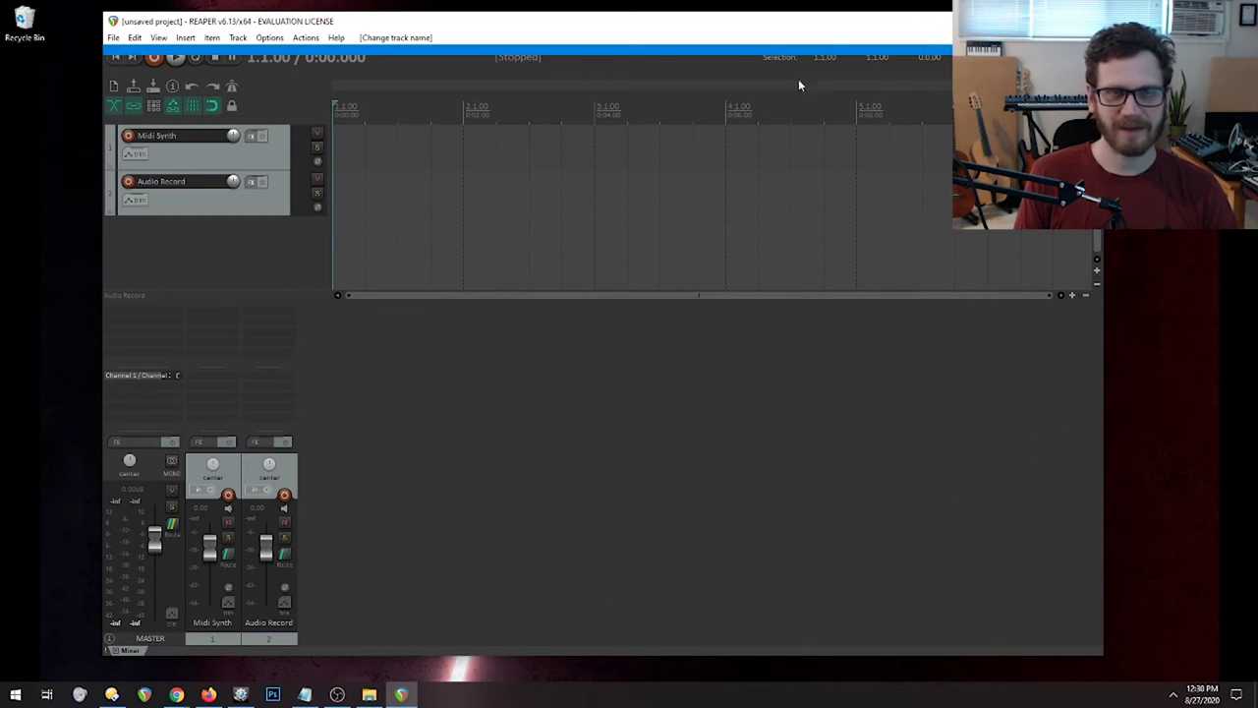
pyautogui.moveTo(300, 220); pyautogui.dragTo(145, 265)
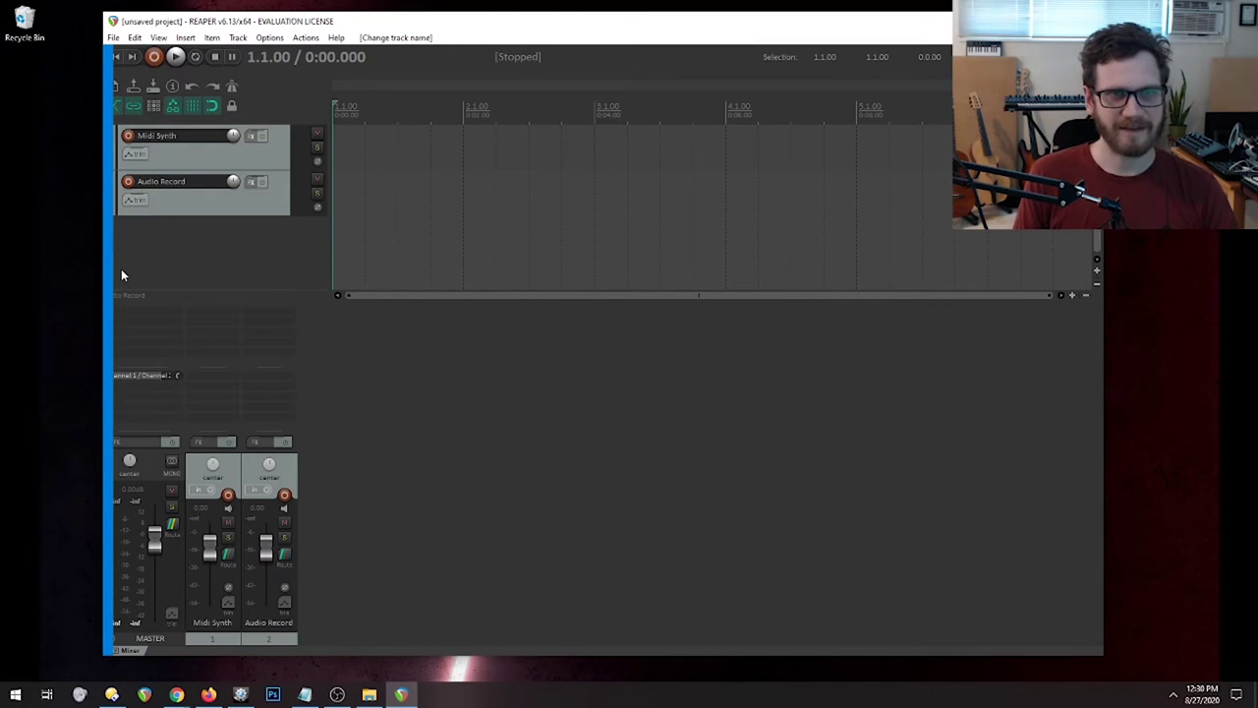
pyautogui.moveTo(122, 273); pyautogui.dragTo(122, 273)
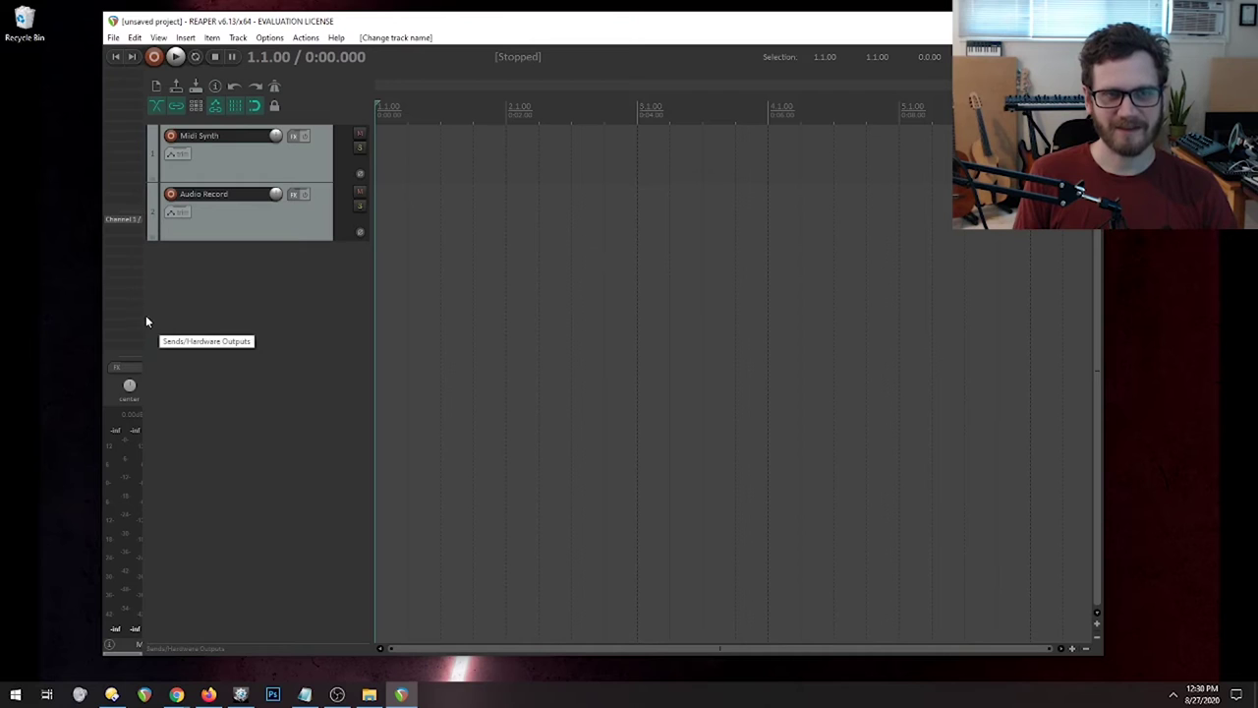
pyautogui.moveTo(146, 315); pyautogui.dragTo(471, 332)
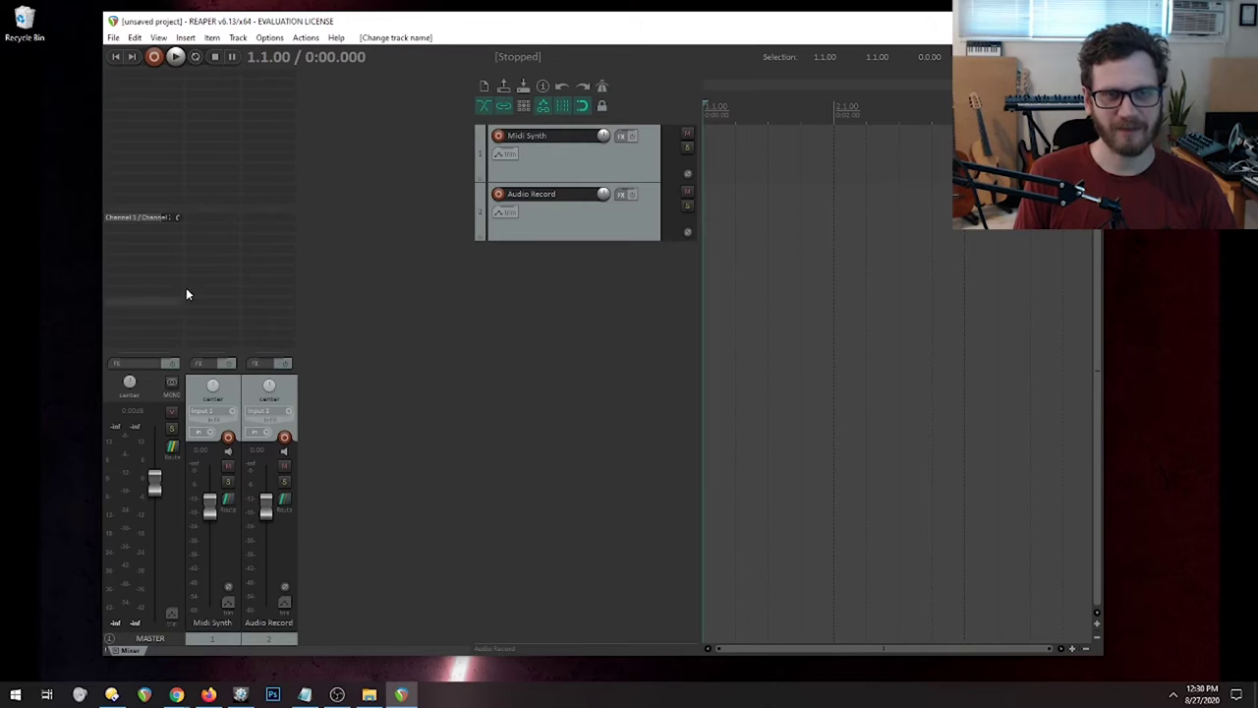
# Turn off showing multiple rows of tracks in the mixer and show the master track on the mixer's right side.
pyautogui.rightClick(332, 280)
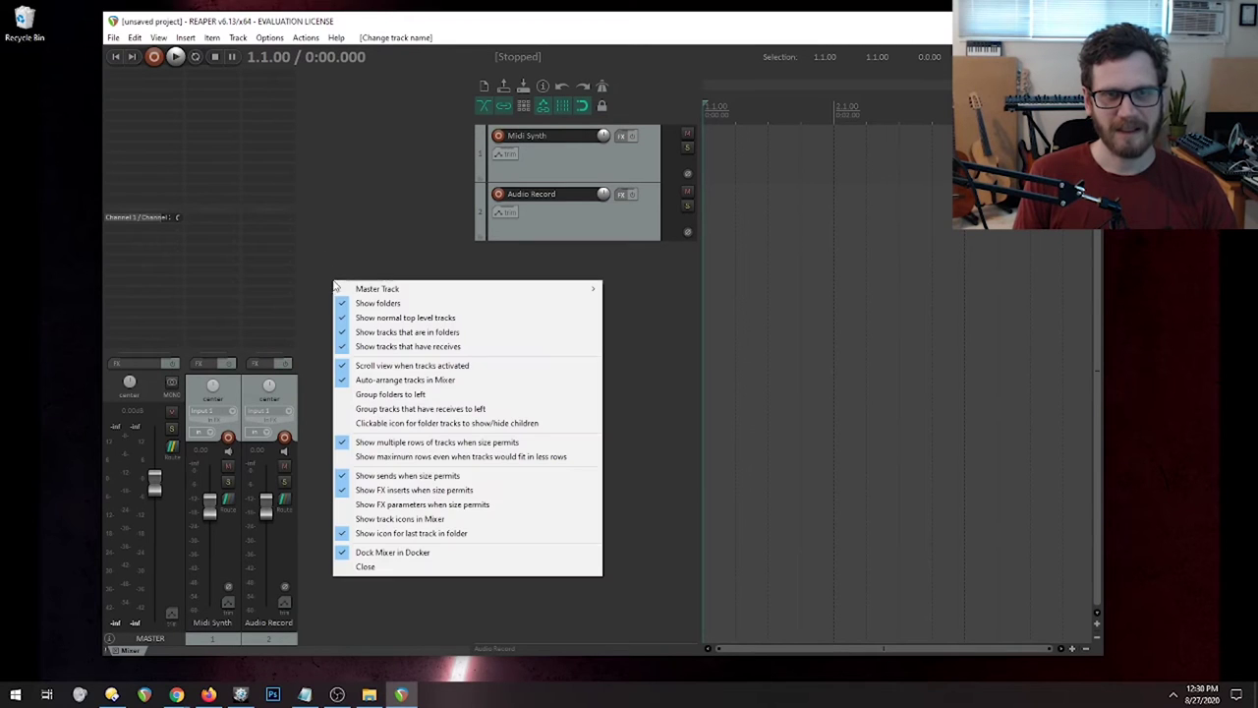
pyautogui.click(404, 445)
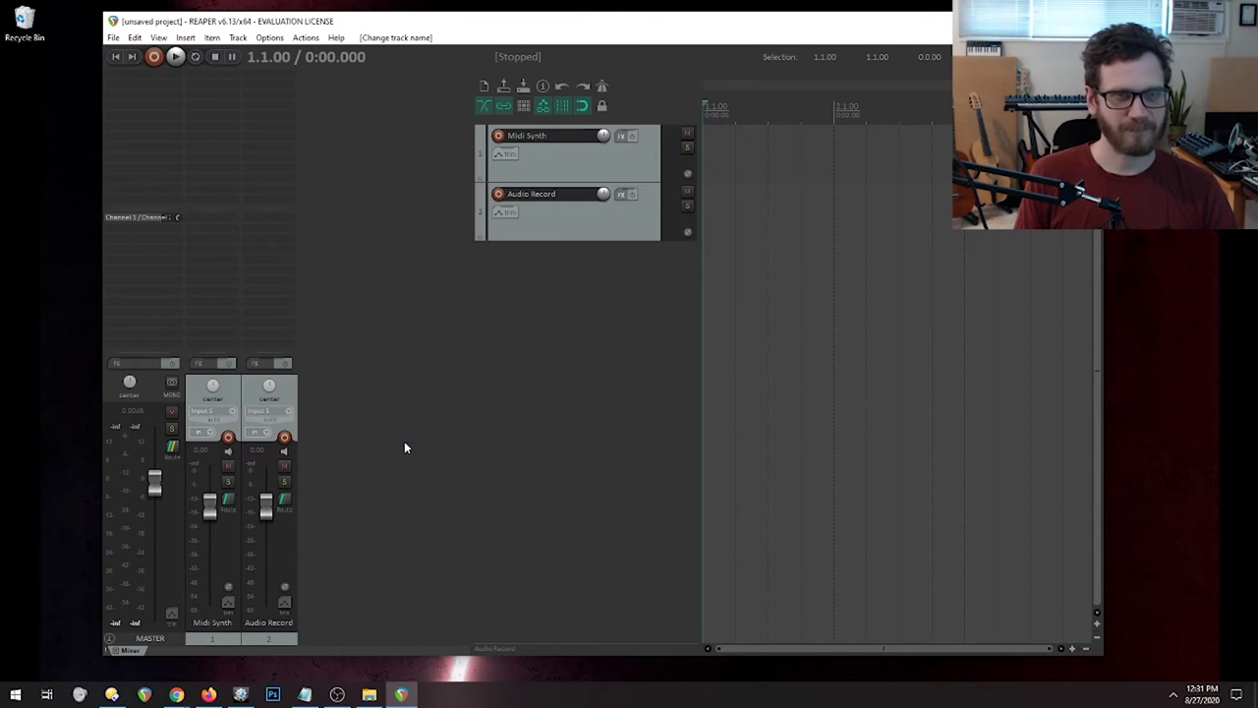
pyautogui.rightClick(372, 372)
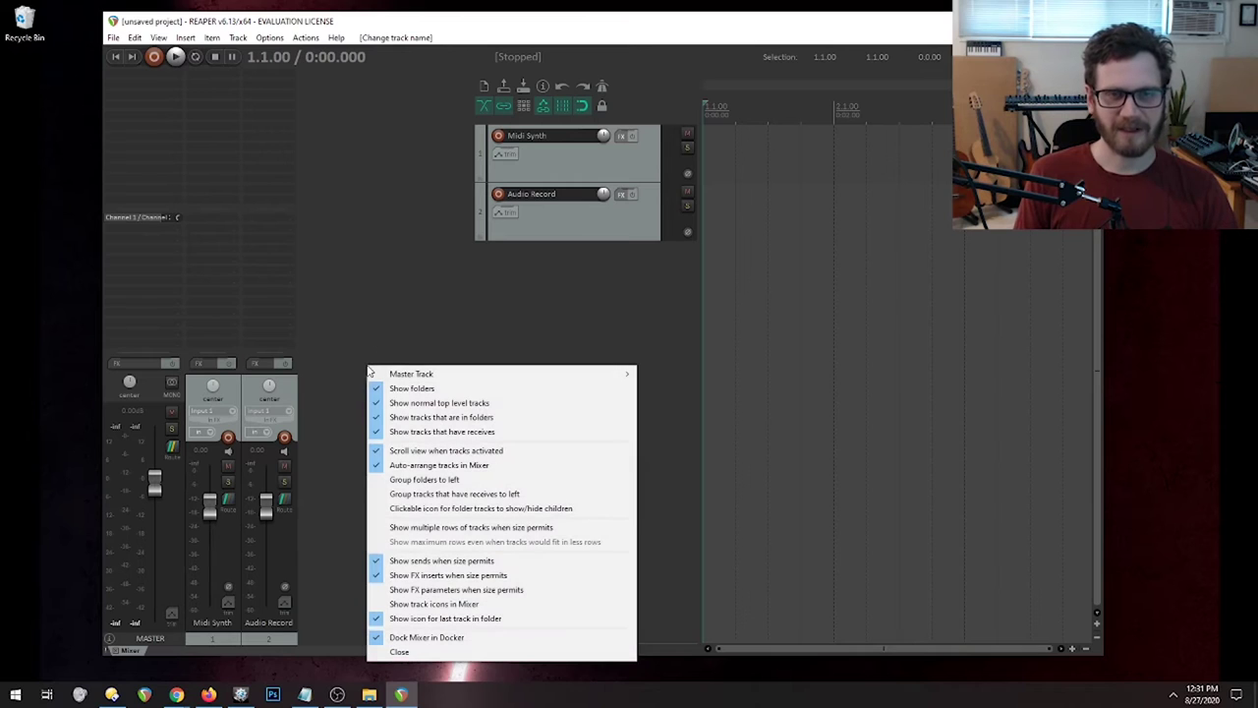
pyautogui.moveTo(429, 375)
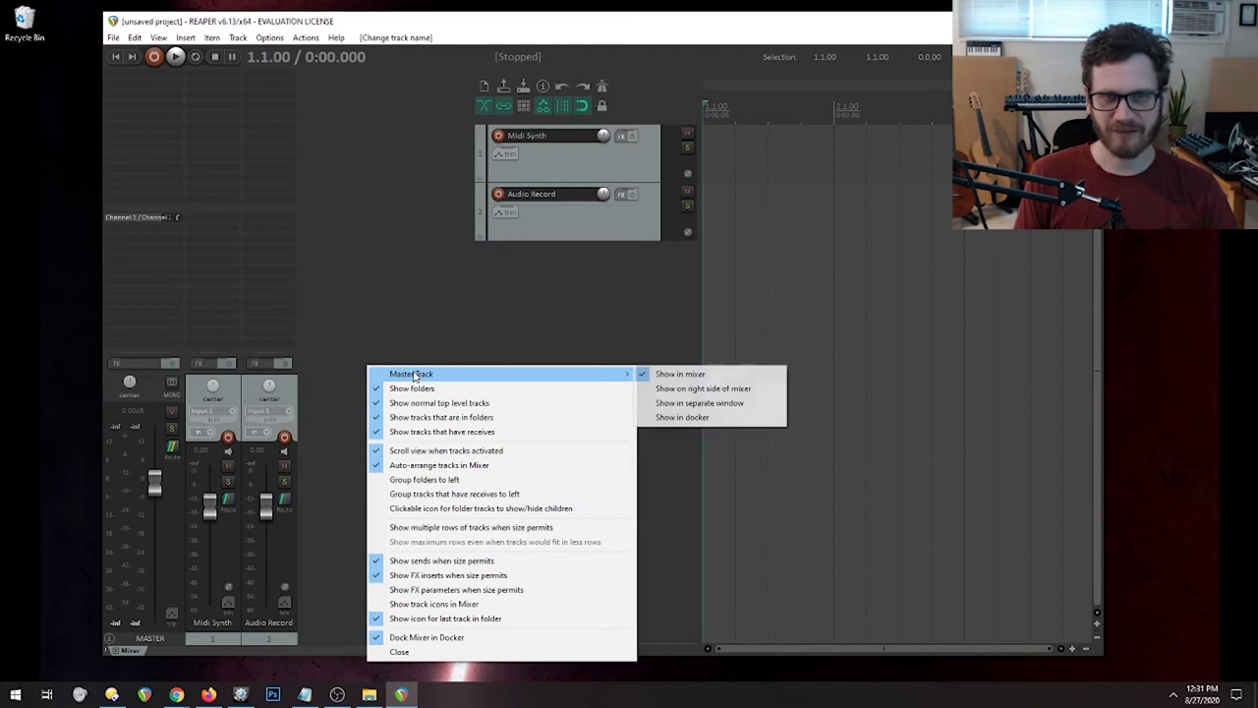
pyautogui.click(709, 392)
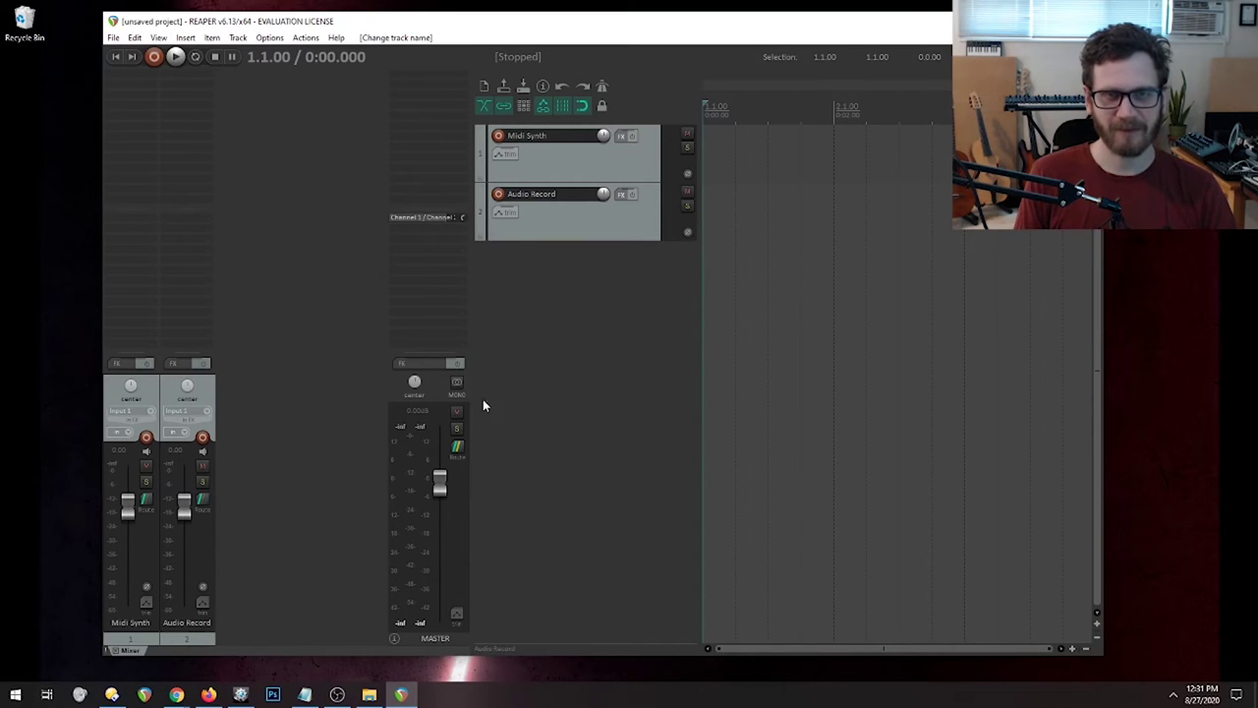
# Widen the track control panel and narrow the mixer to a single track strip beside the master.
pyautogui.moveTo(702, 319); pyautogui.dragTo(755, 321)
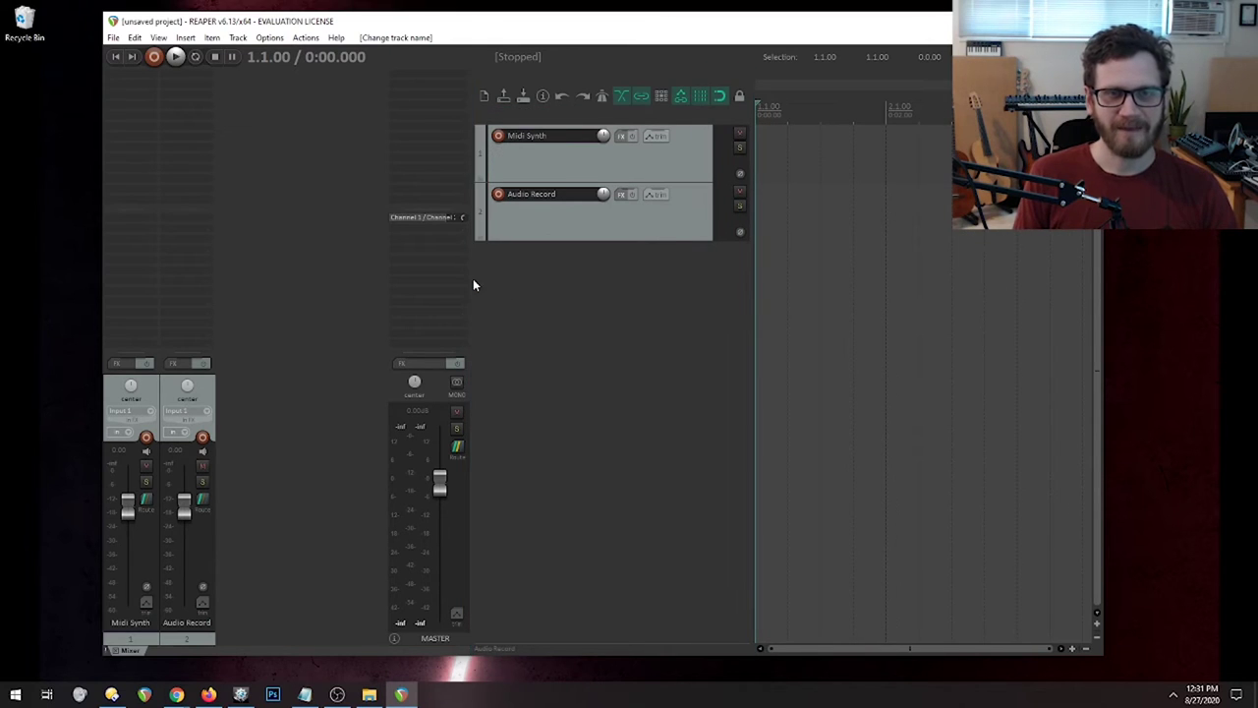
pyautogui.moveTo(475, 283); pyautogui.dragTo(252, 280)
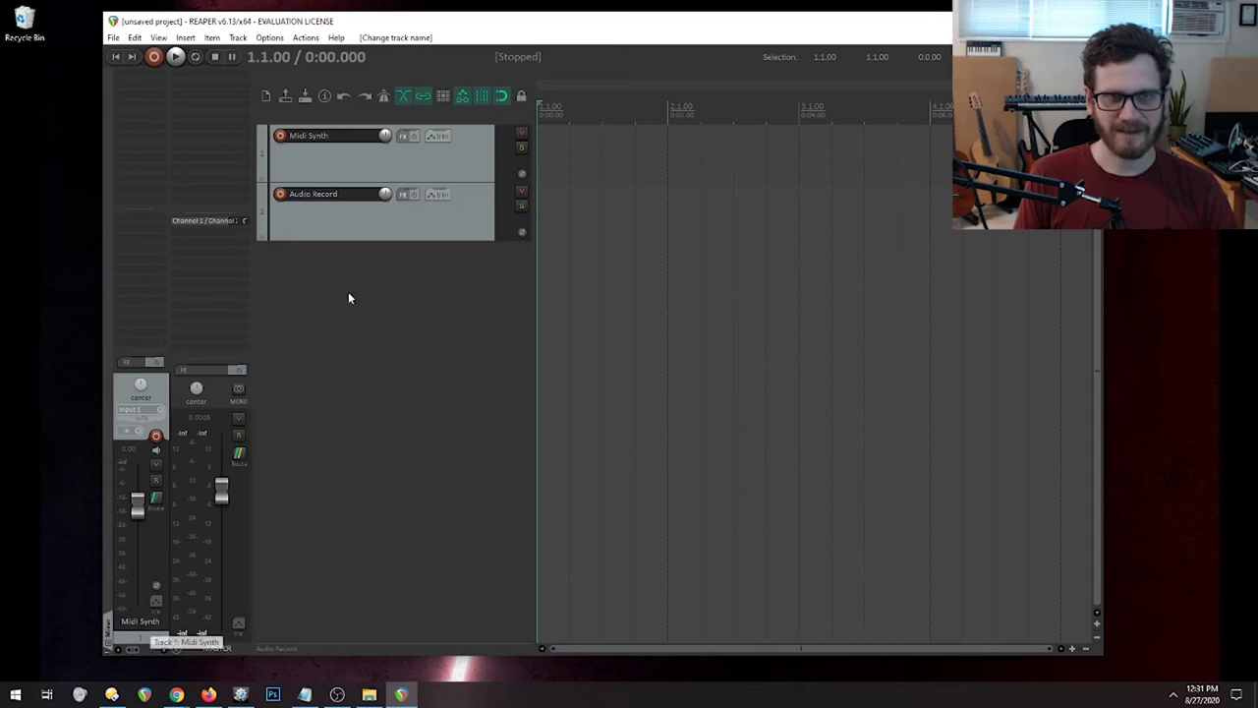
# Select the Midi Synth and Audio Record tracks alternately to check which channel strip the narrowed mixer shows.
pyautogui.click(402, 161)
pyautogui.click(395, 220)
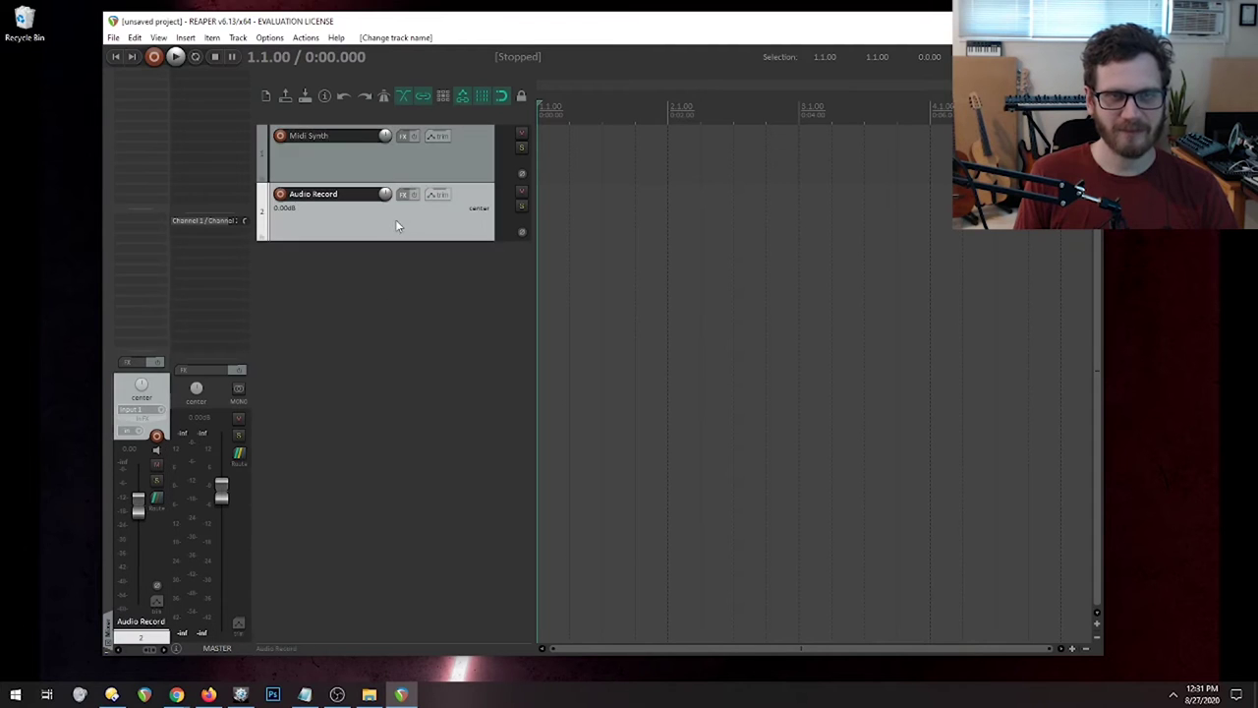
pyautogui.click(374, 162)
pyautogui.click(381, 224)
pyautogui.click(370, 160)
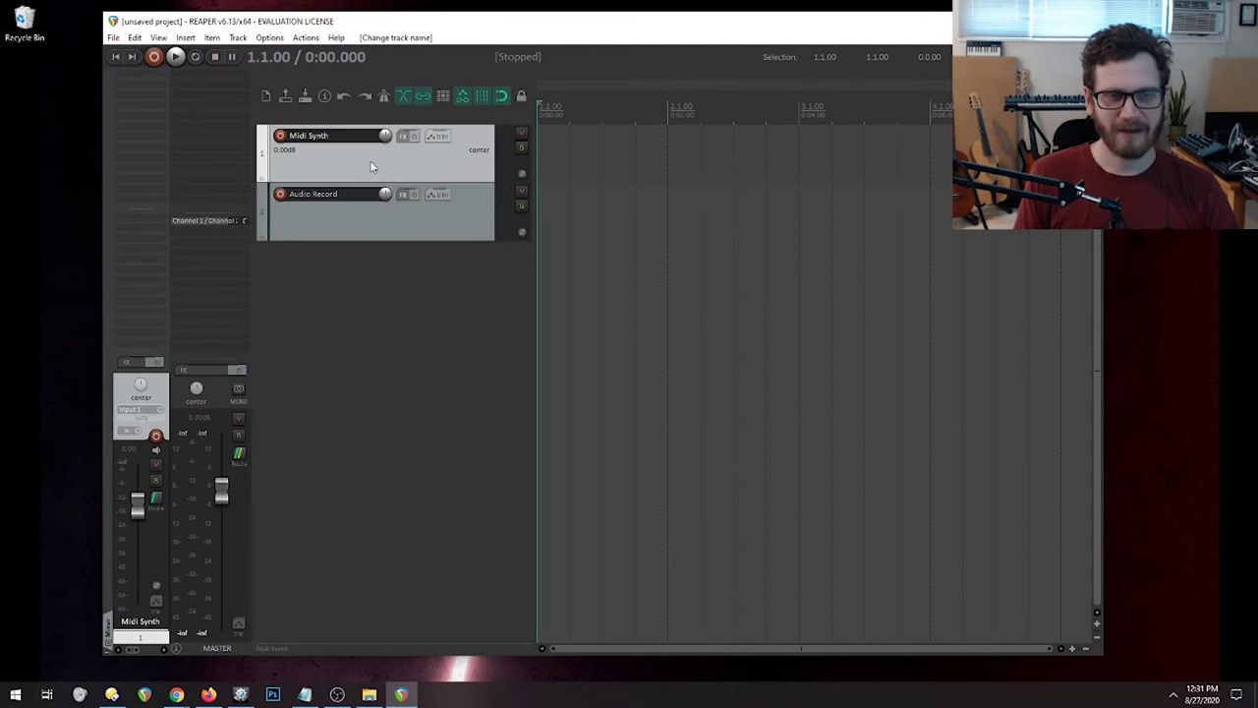
pyautogui.click(374, 218)
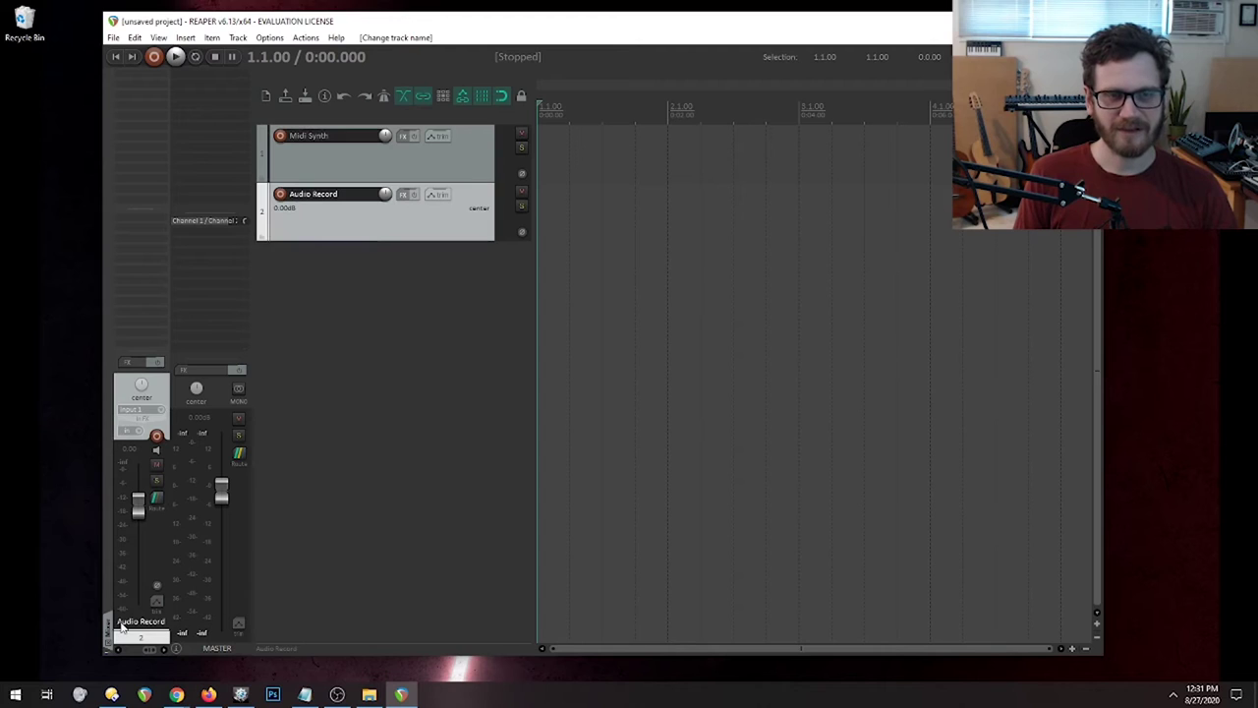
pyautogui.click(349, 177)
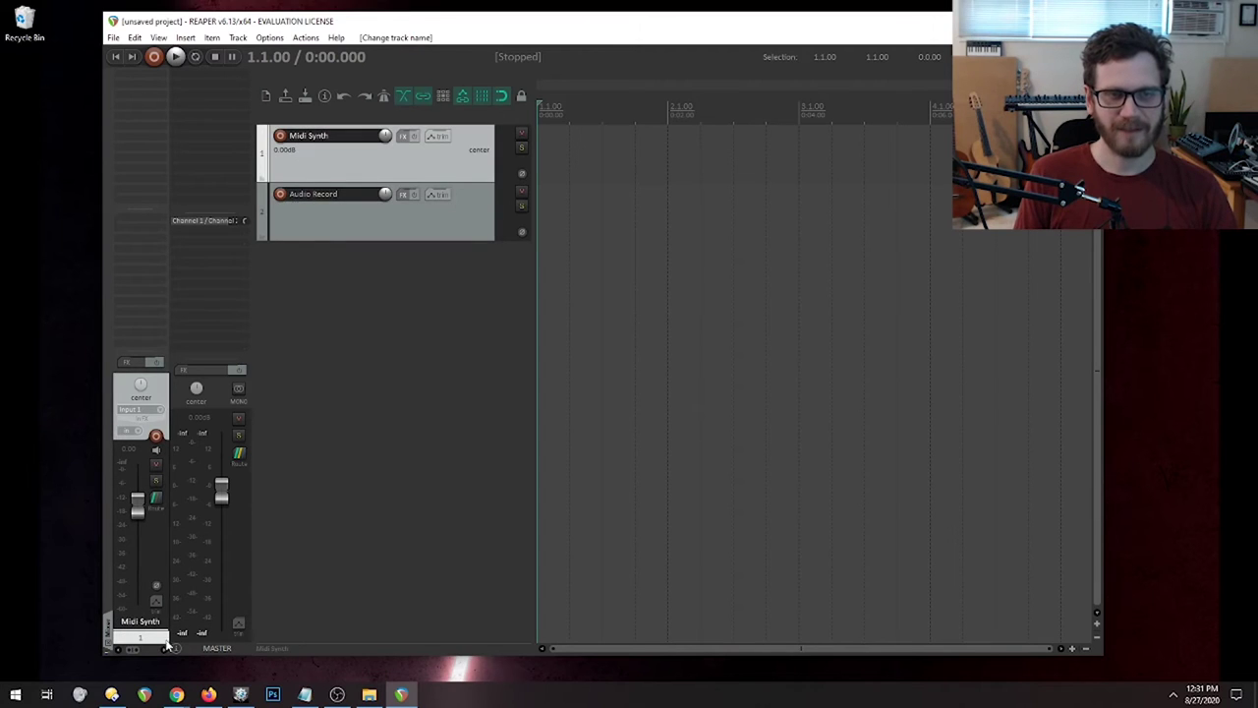
pyautogui.click(323, 234)
pyautogui.click(378, 169)
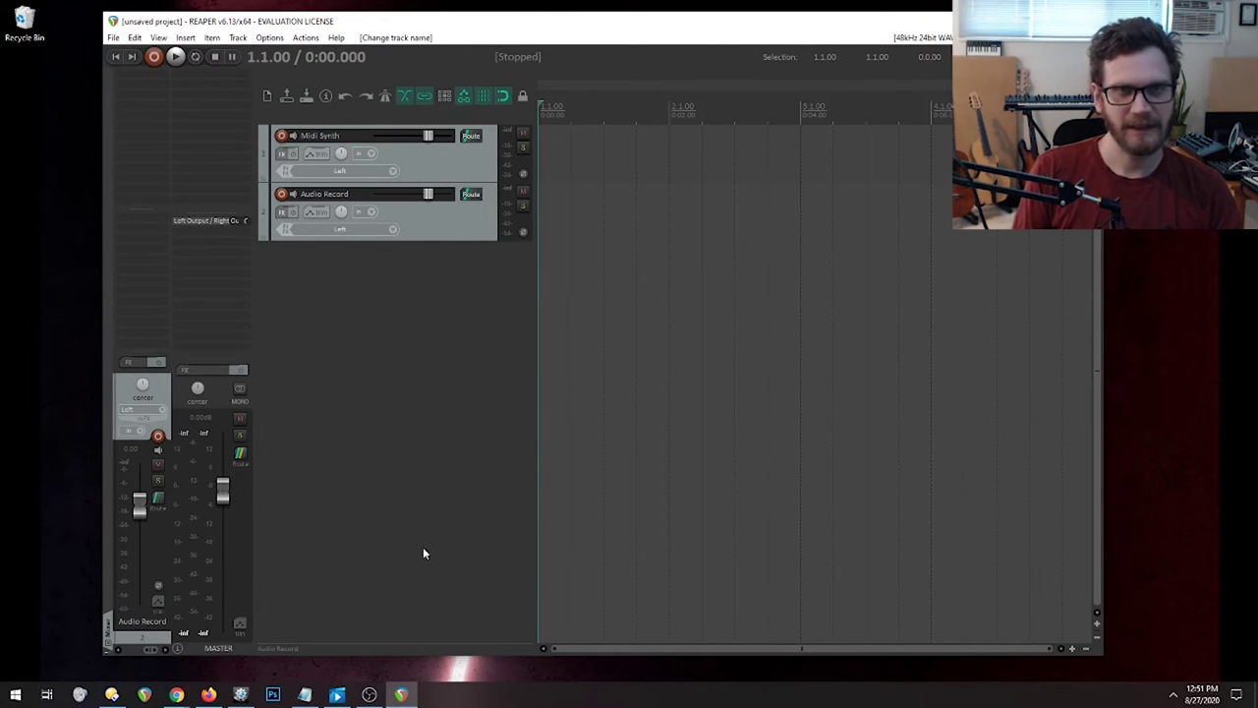
# Save the current window layout as screenset 1 with the name Default and close the screensets window.
pyautogui.click(134, 37)
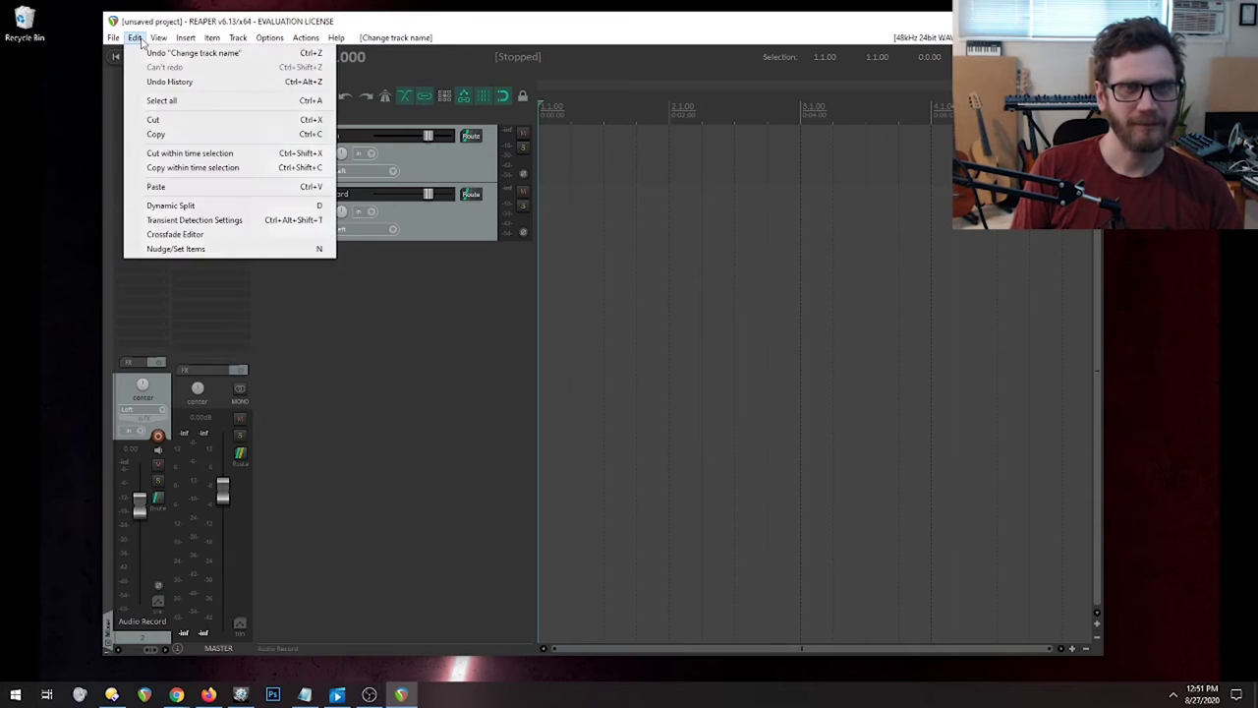
pyautogui.moveTo(159, 40)
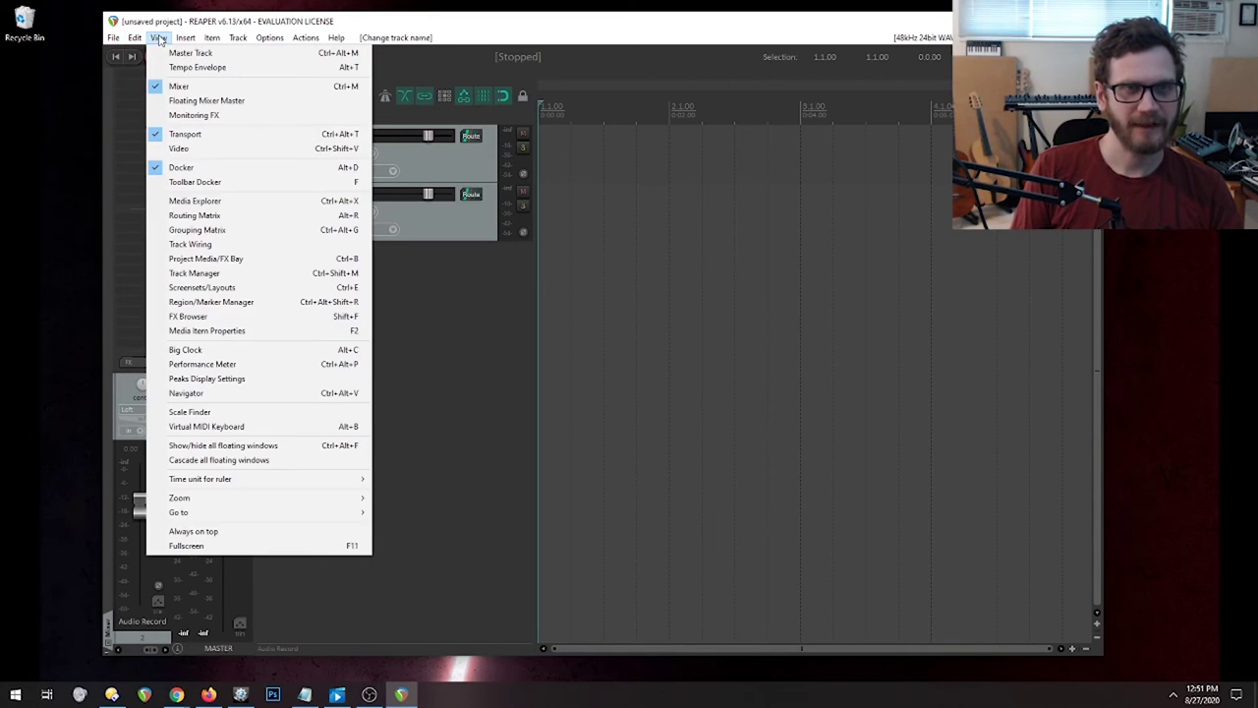
pyautogui.click(224, 288)
pyautogui.click(503, 196)
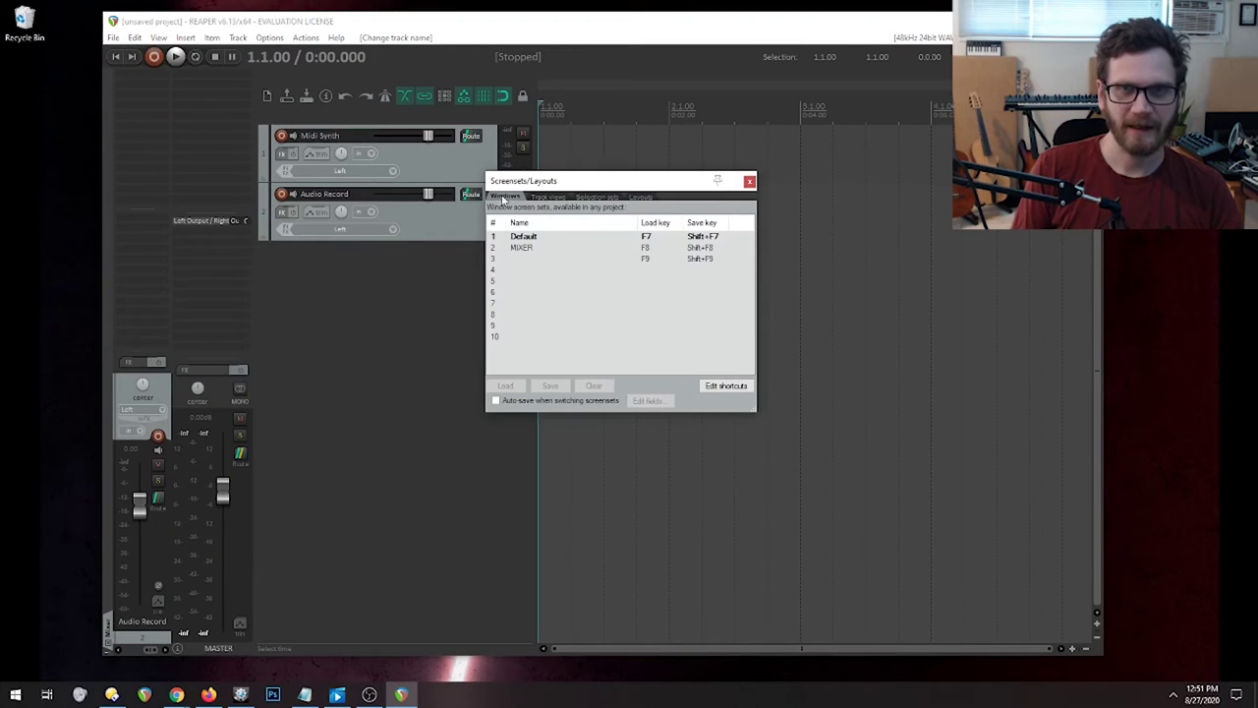
pyautogui.click(533, 238)
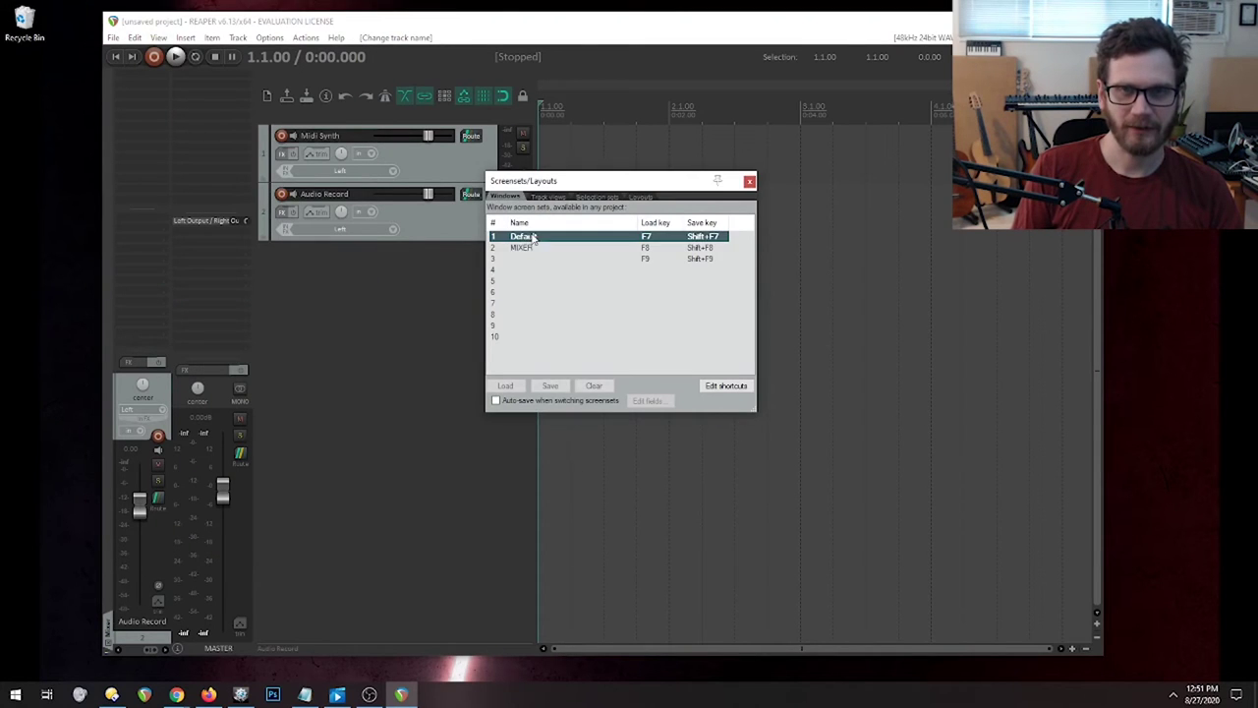
pyautogui.click(550, 385)
pyautogui.write('Default')
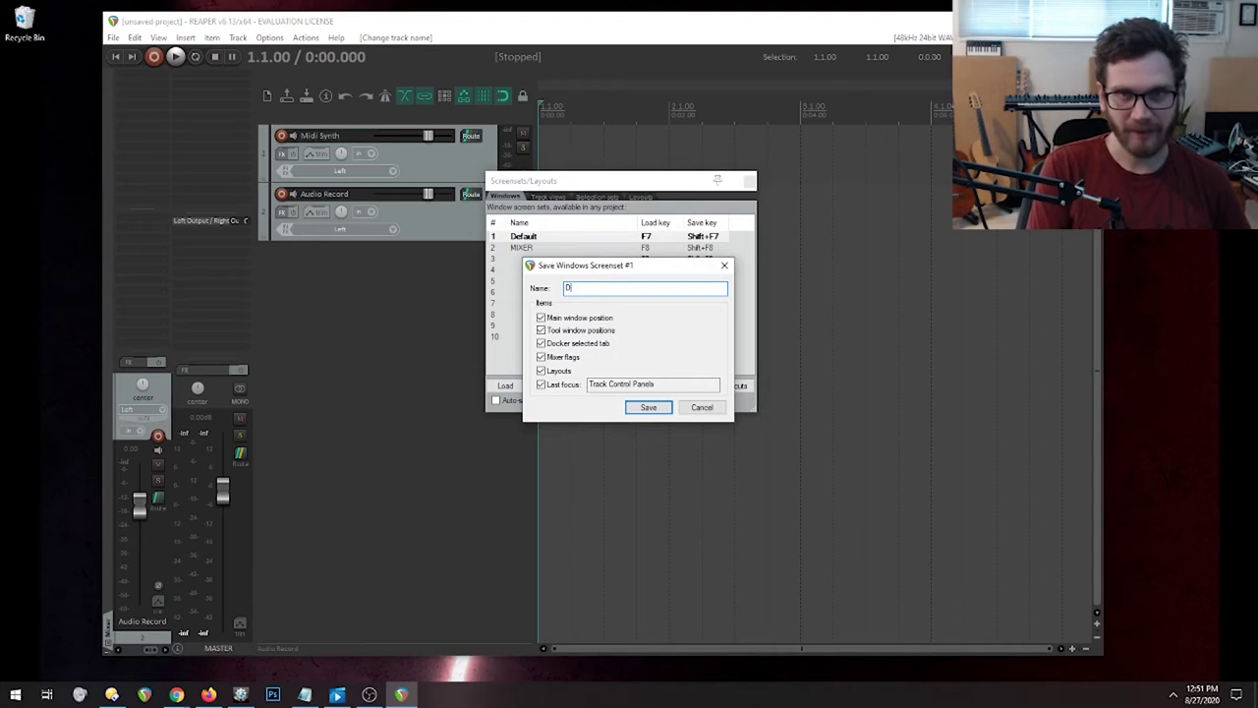
pyautogui.click(646, 407)
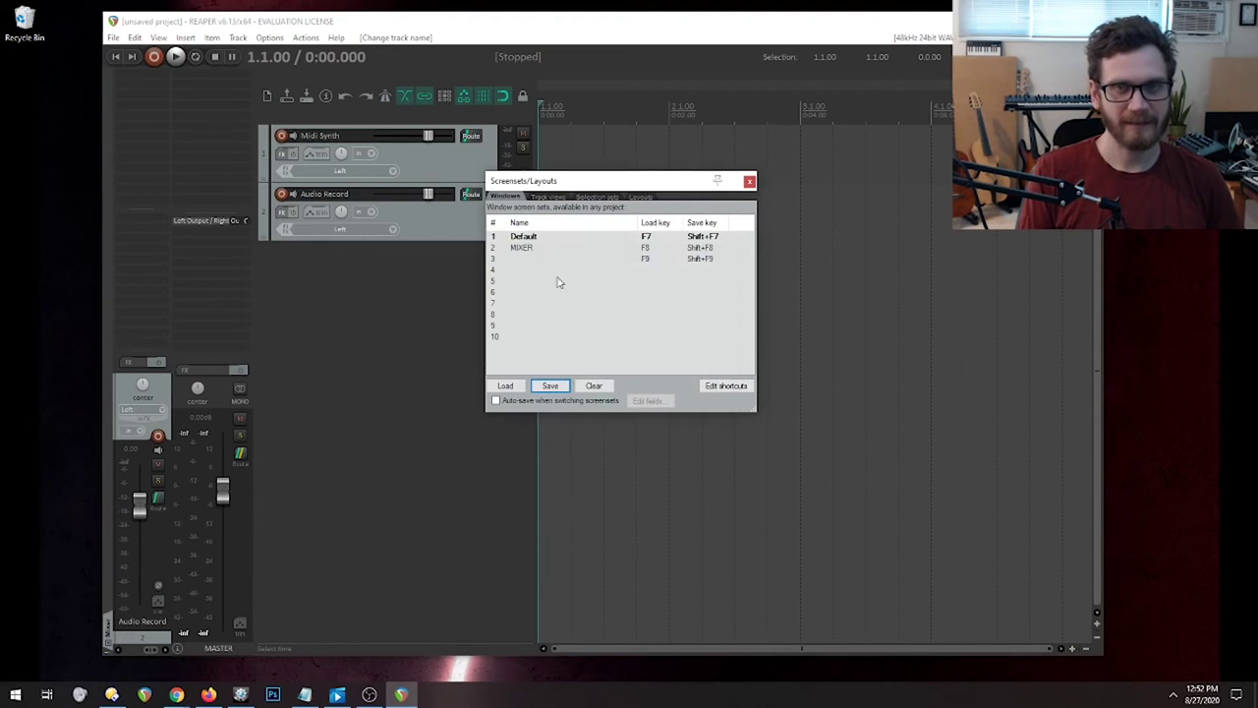
pyautogui.click(749, 181)
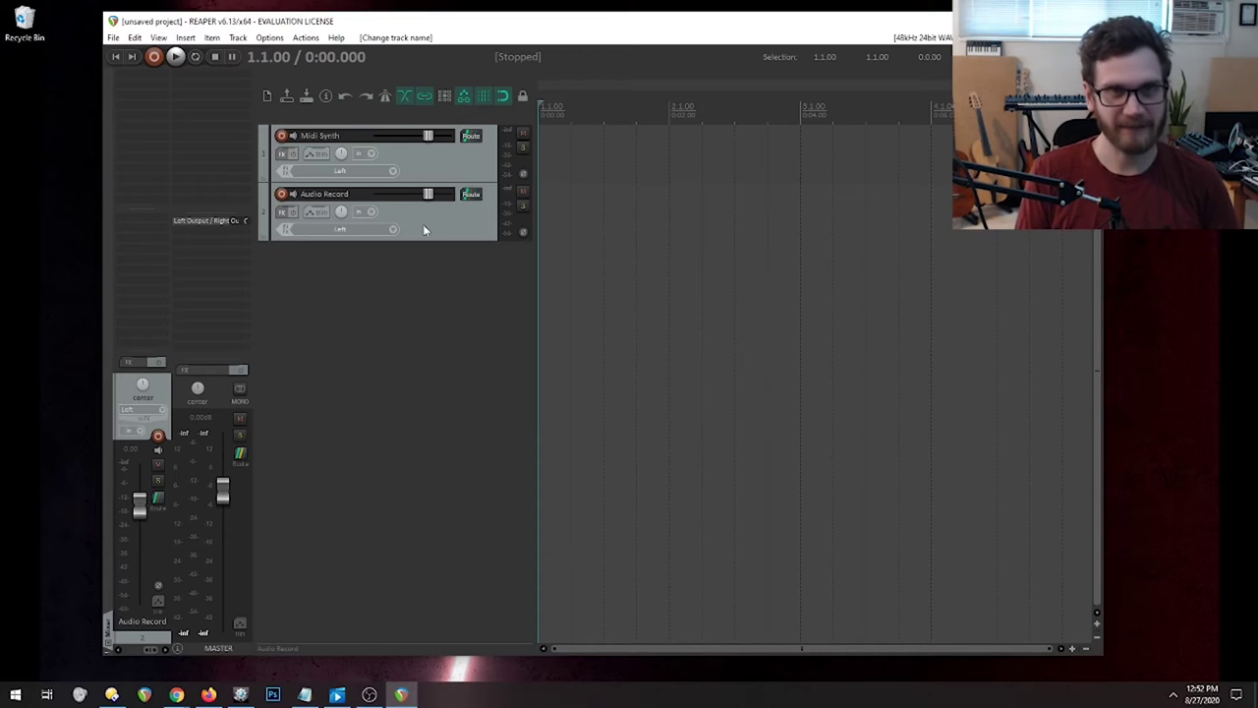
# Load the two saved screensets in turn to compare their window layouts.
pyautogui.press('F1')
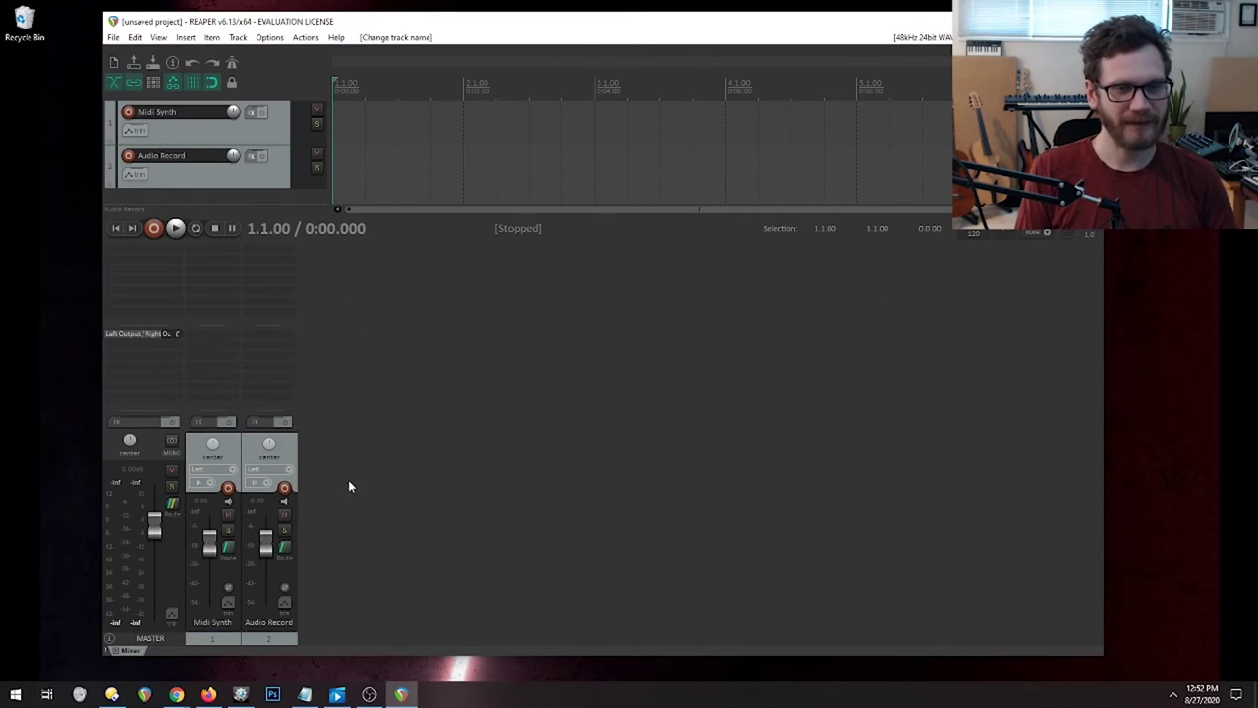
pyautogui.press('F2')
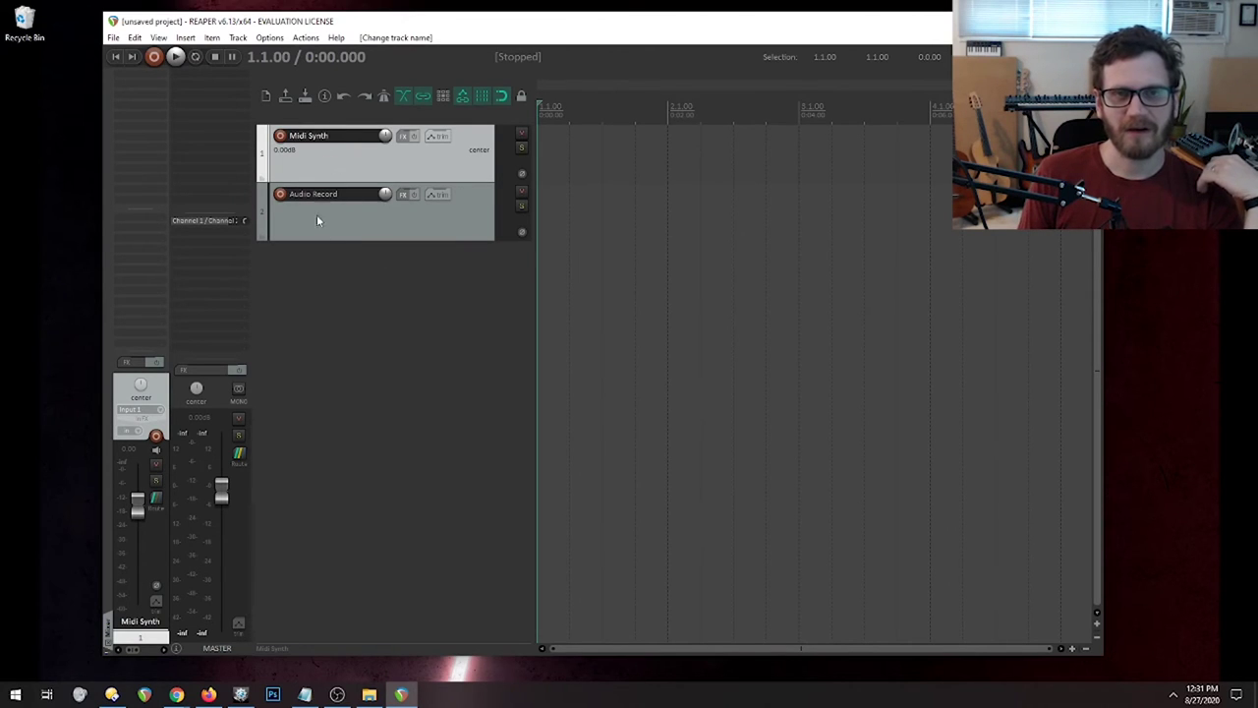
# Set the track panel layout of the Midi Synth track to B.
pyautogui.click(405, 369)
pyautogui.click(401, 177)
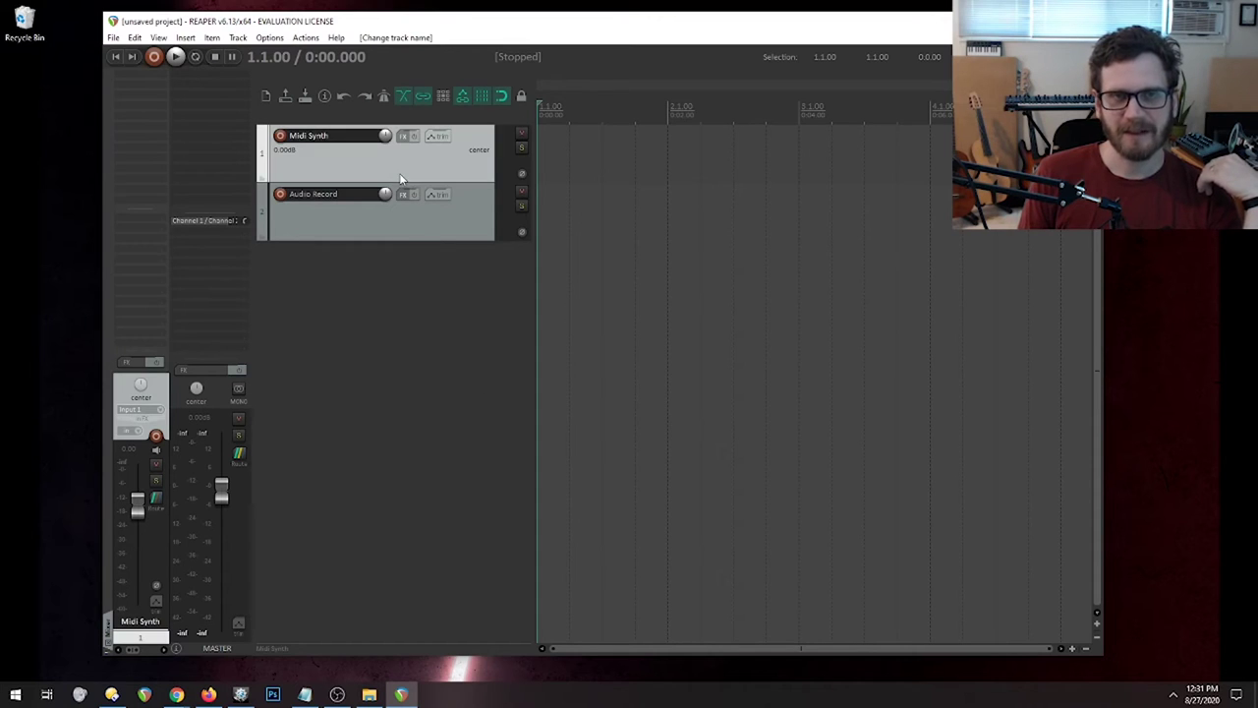
pyautogui.rightClick(398, 164)
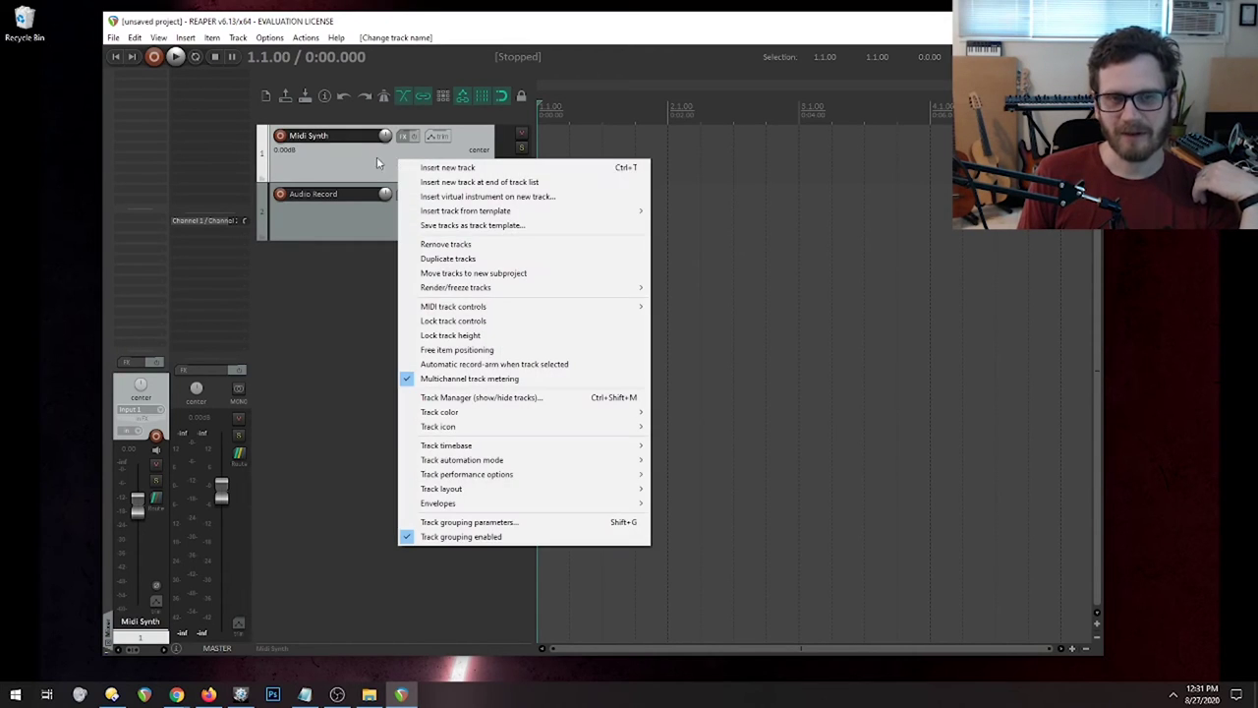
pyautogui.click(347, 162)
pyautogui.rightClick(388, 166)
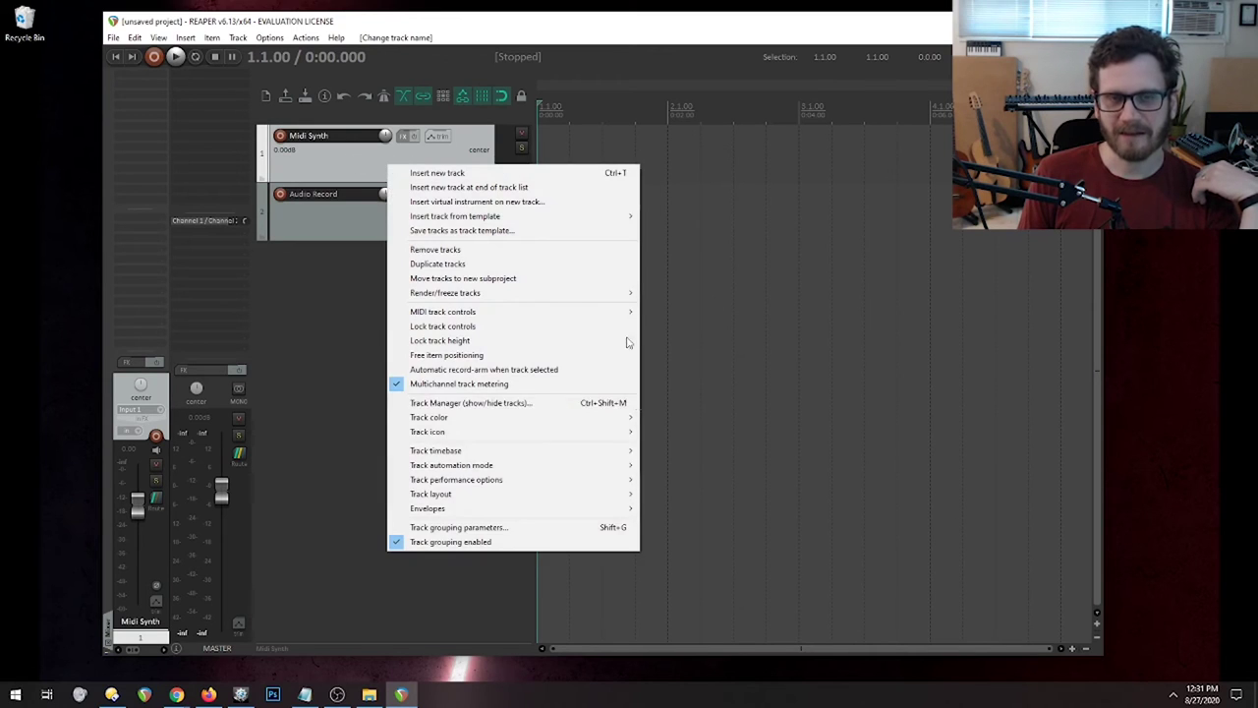
pyautogui.moveTo(454, 494)
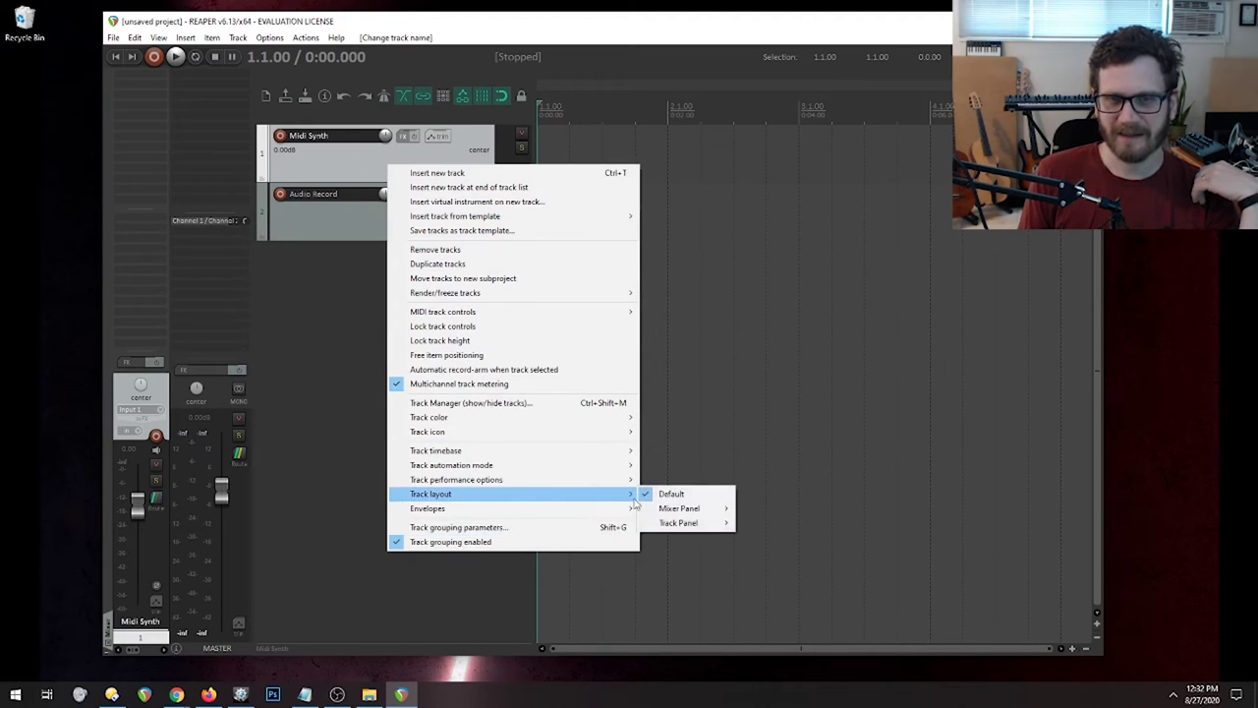
pyautogui.moveTo(675, 526)
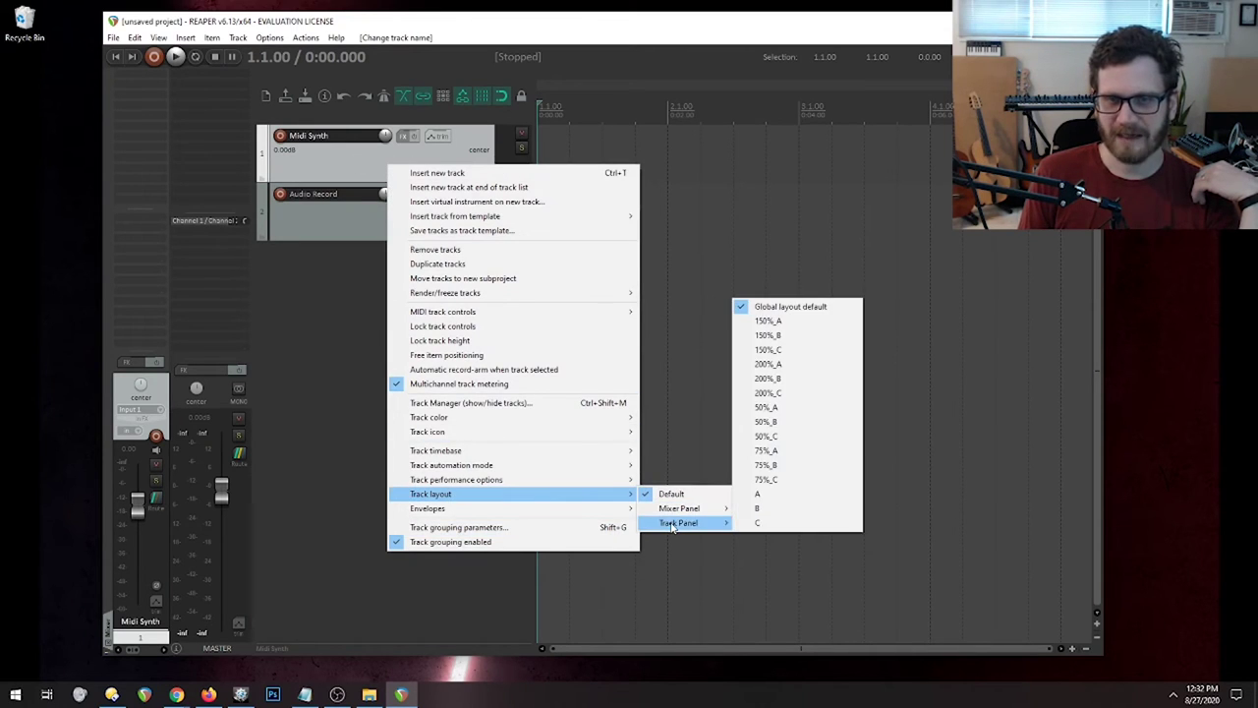
pyautogui.click(775, 508)
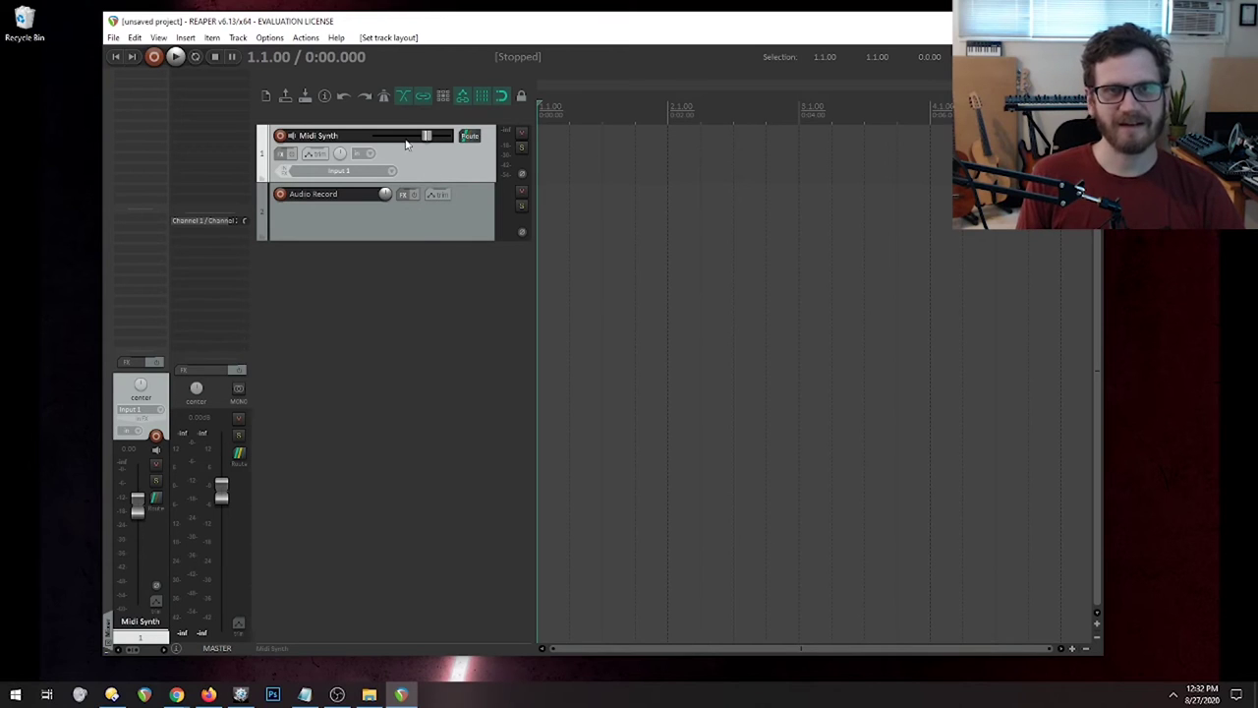
# Set the global track panel layout to B for all tracks.
pyautogui.click(393, 311)
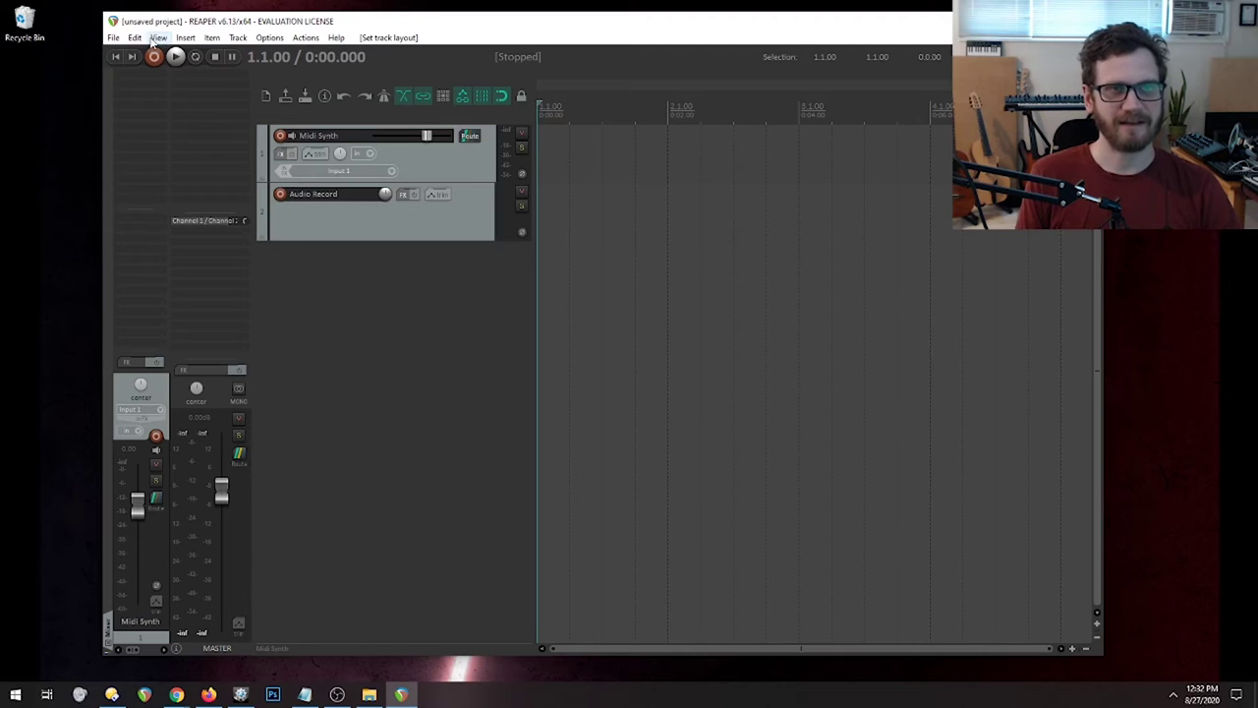
pyautogui.click(157, 39)
pyautogui.moveTo(285, 41)
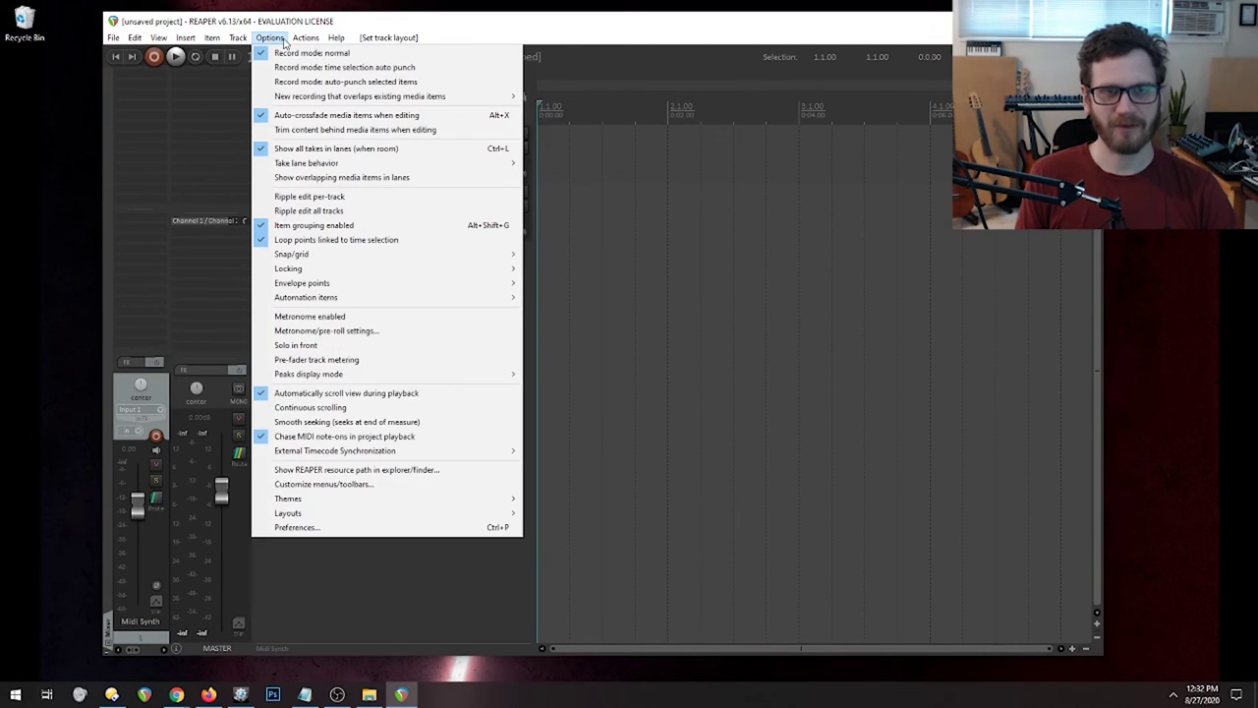
pyautogui.moveTo(360, 515)
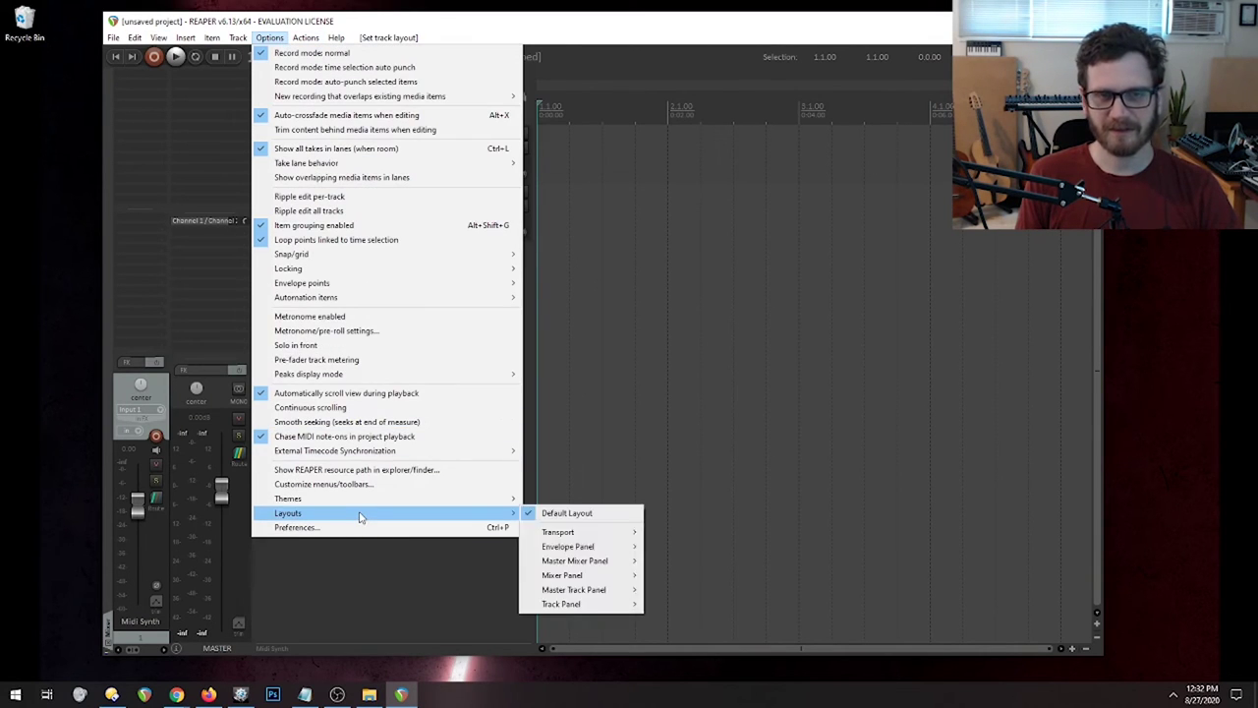
pyautogui.moveTo(583, 609)
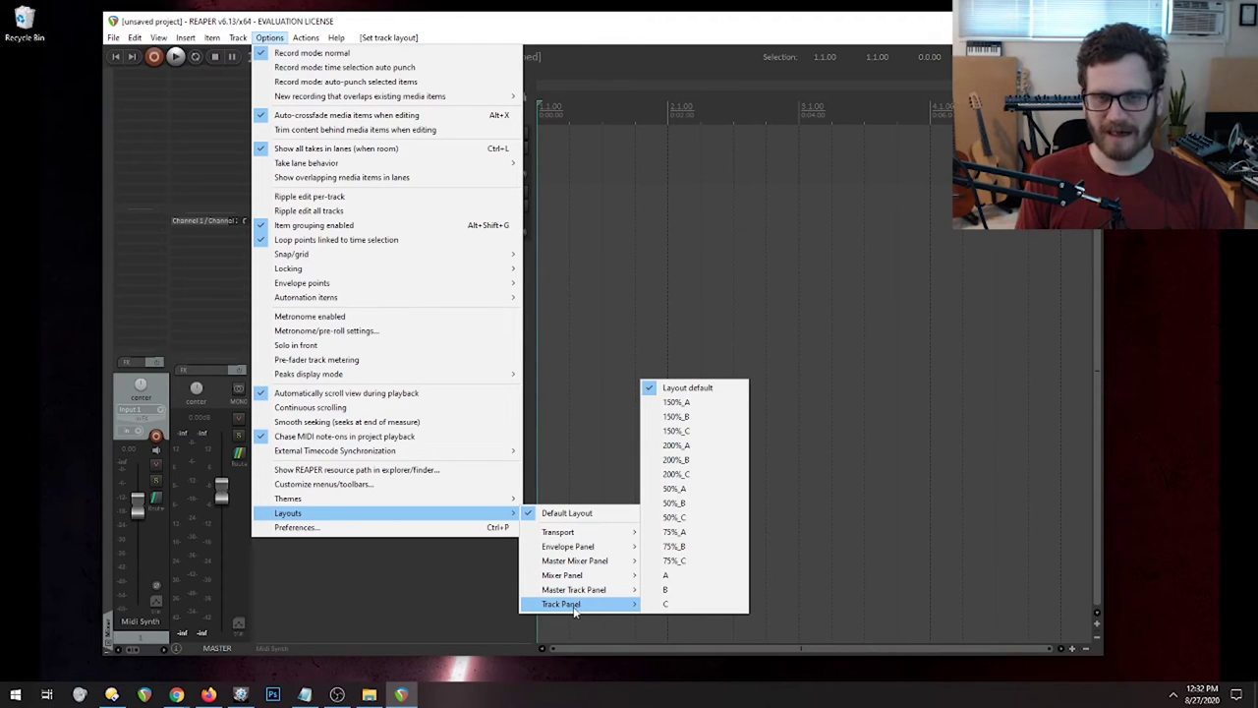
pyautogui.click(676, 593)
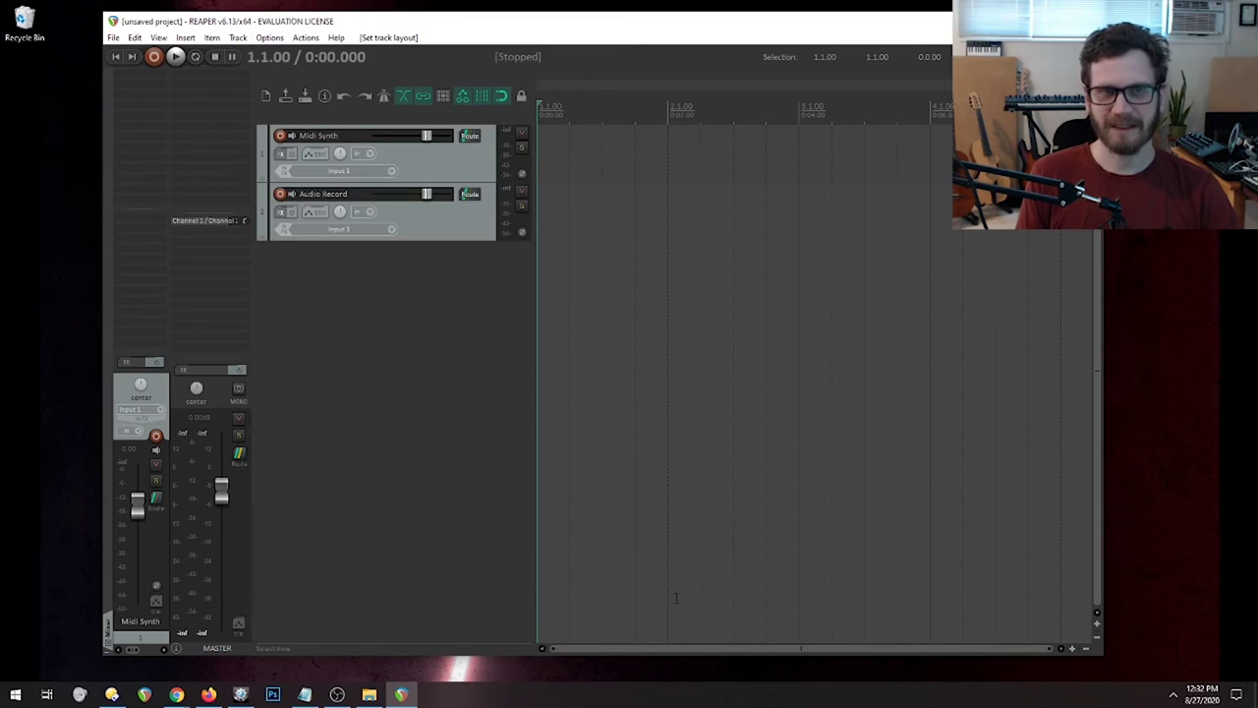
# Insert two blank tracks below Audio Record to check their layout, and delete both.
pyautogui.doubleClick(409, 349)
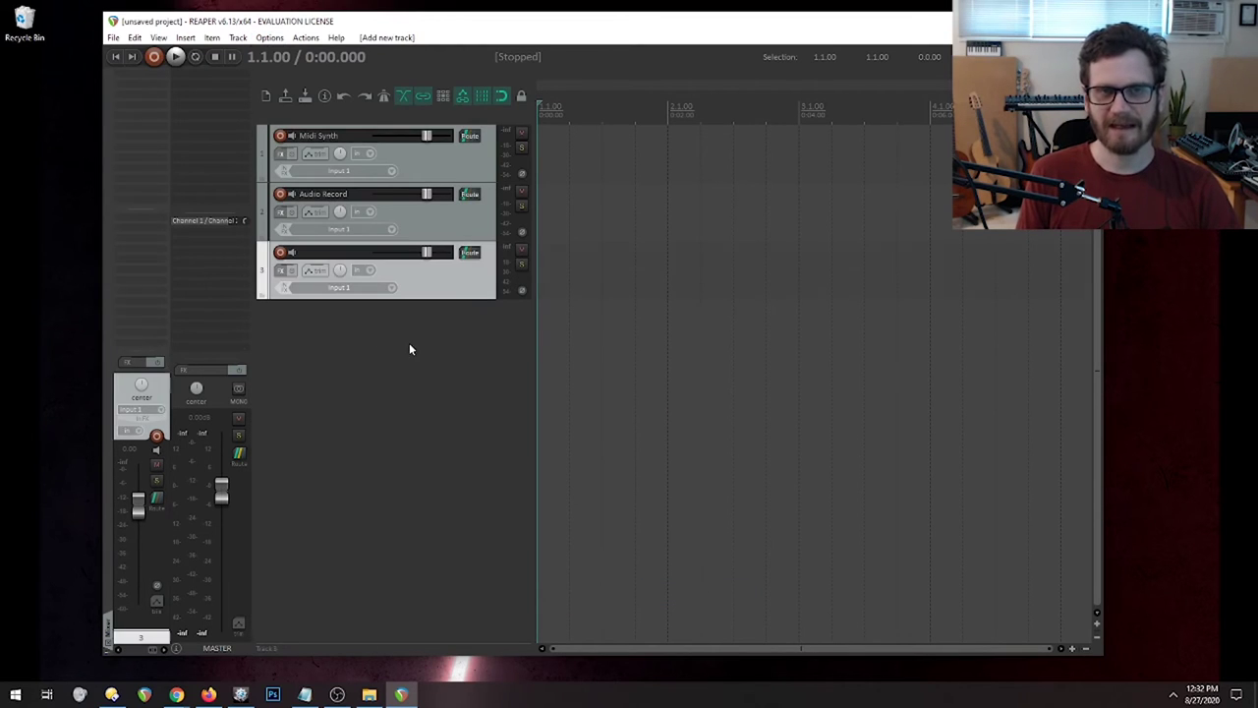
pyautogui.doubleClick(433, 393)
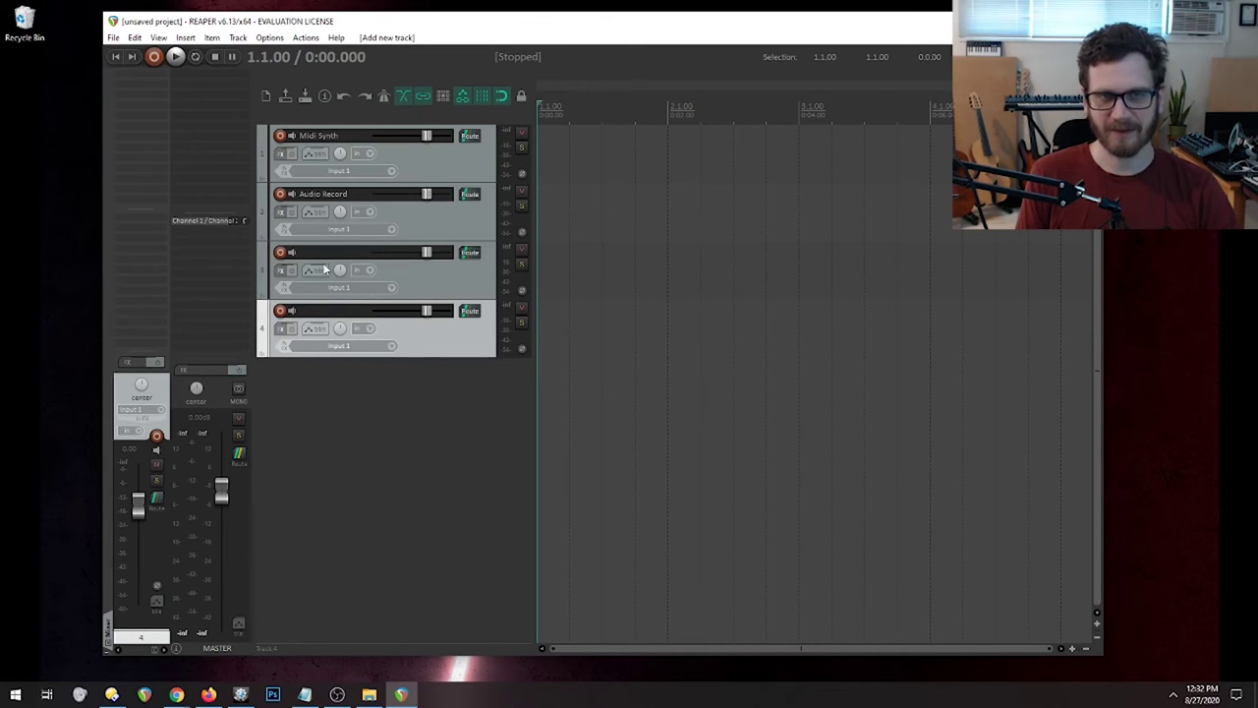
pyautogui.keyDown('shift'); pyautogui.click(458, 291); pyautogui.keyUp('shift')
pyautogui.press('Delete')
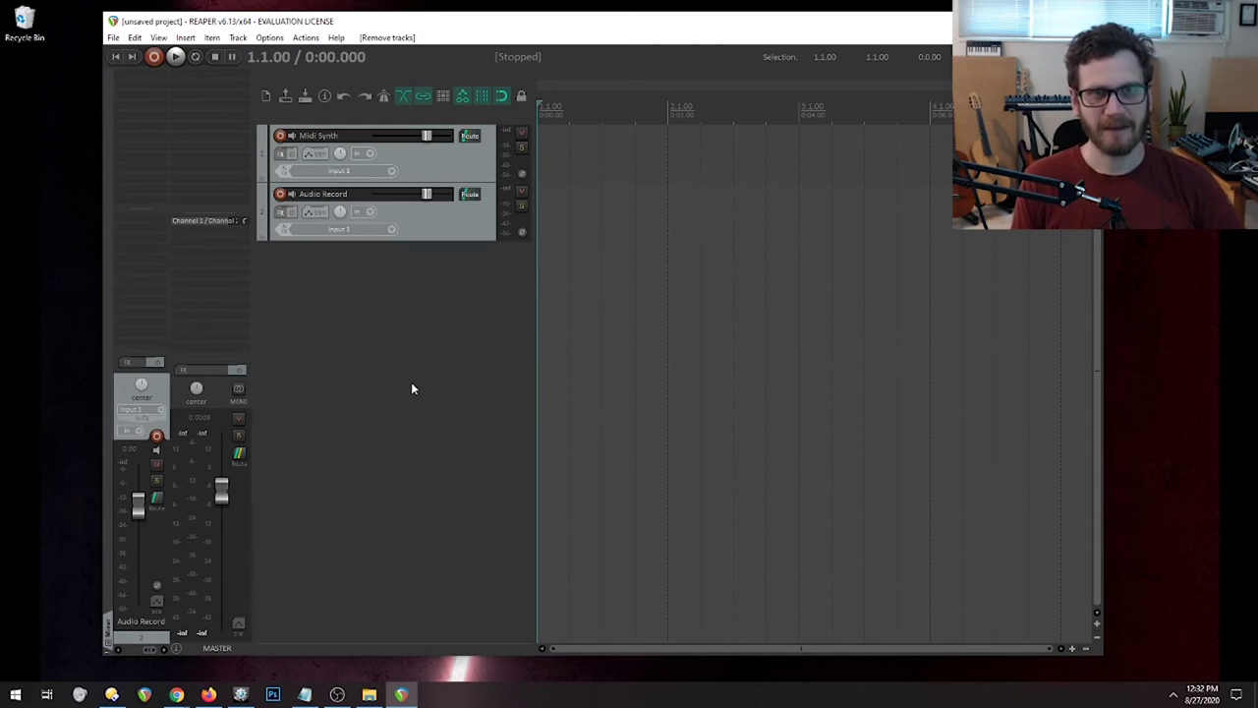
# Find the TAL NoiseMaker instrument, add it to the Midi Synth track's effects and close its window.
pyautogui.click(462, 169)
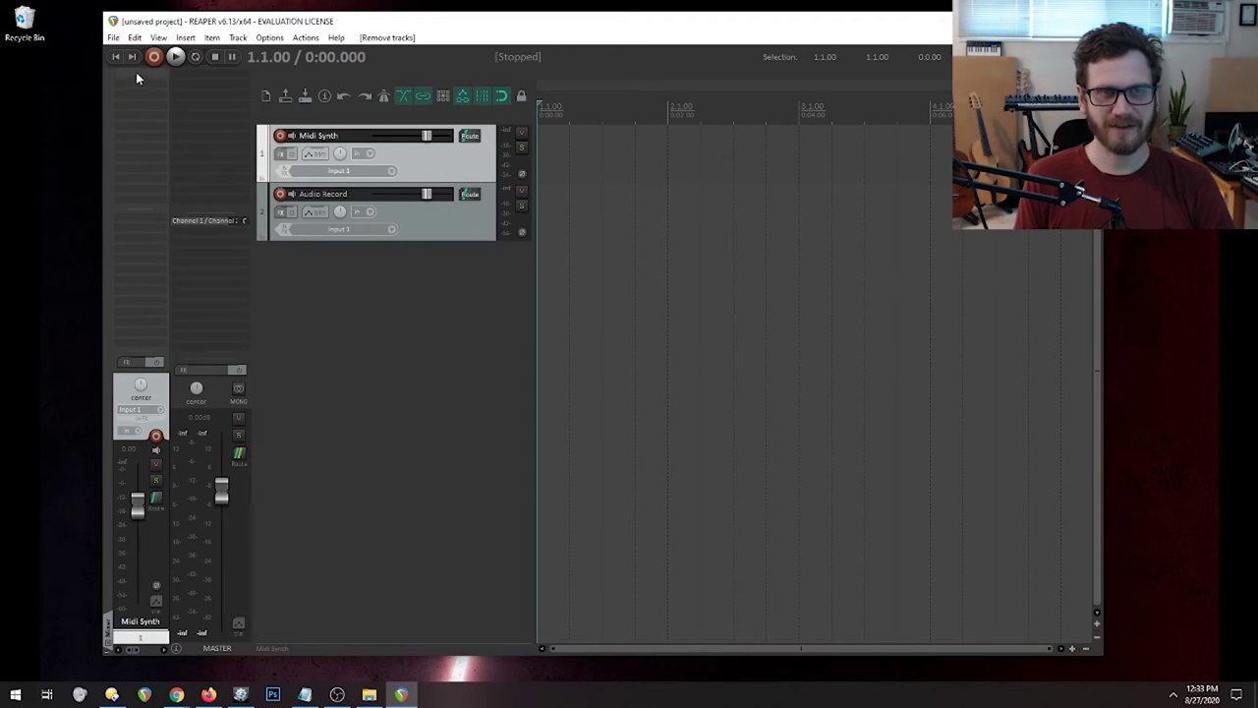
pyautogui.press('f')
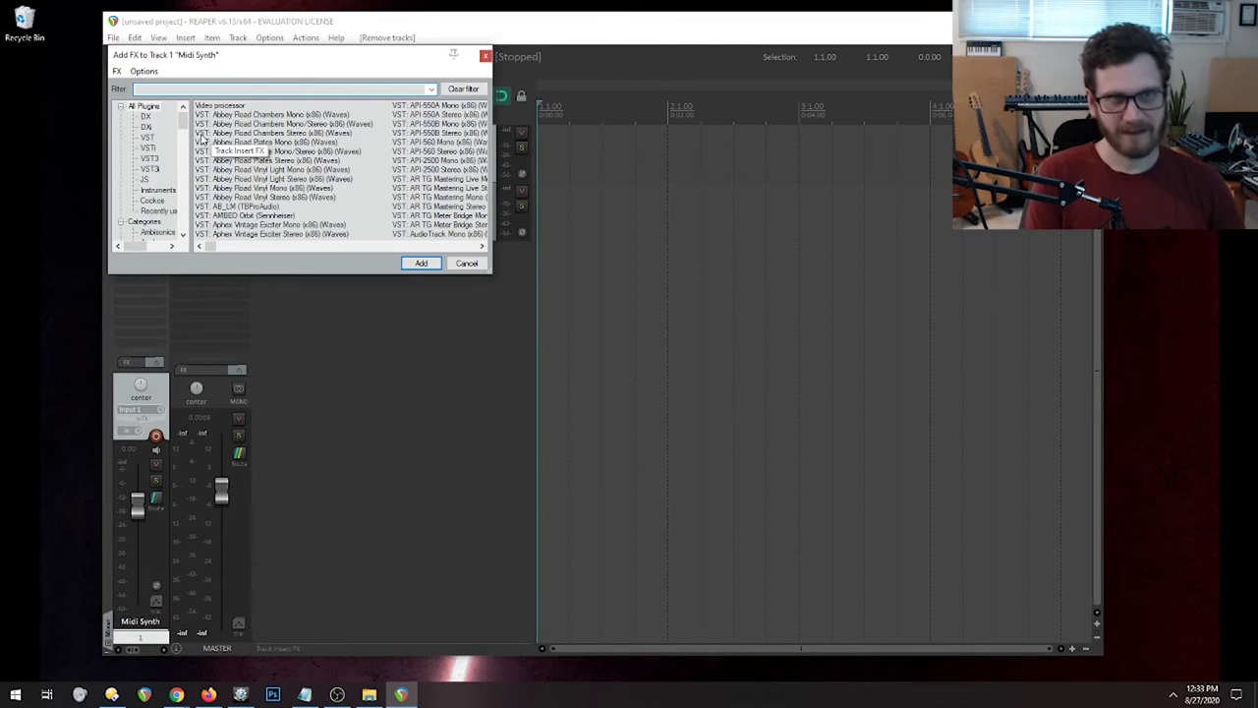
pyautogui.write('tal')
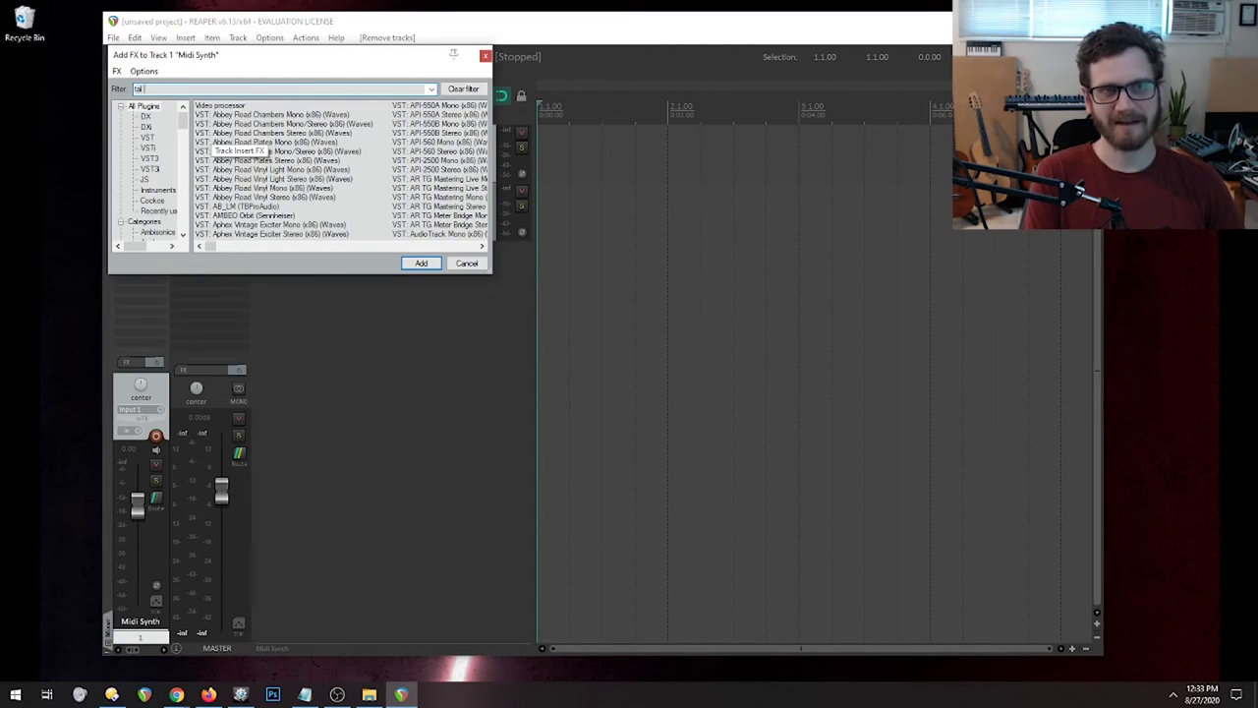
pyautogui.write(' noi')
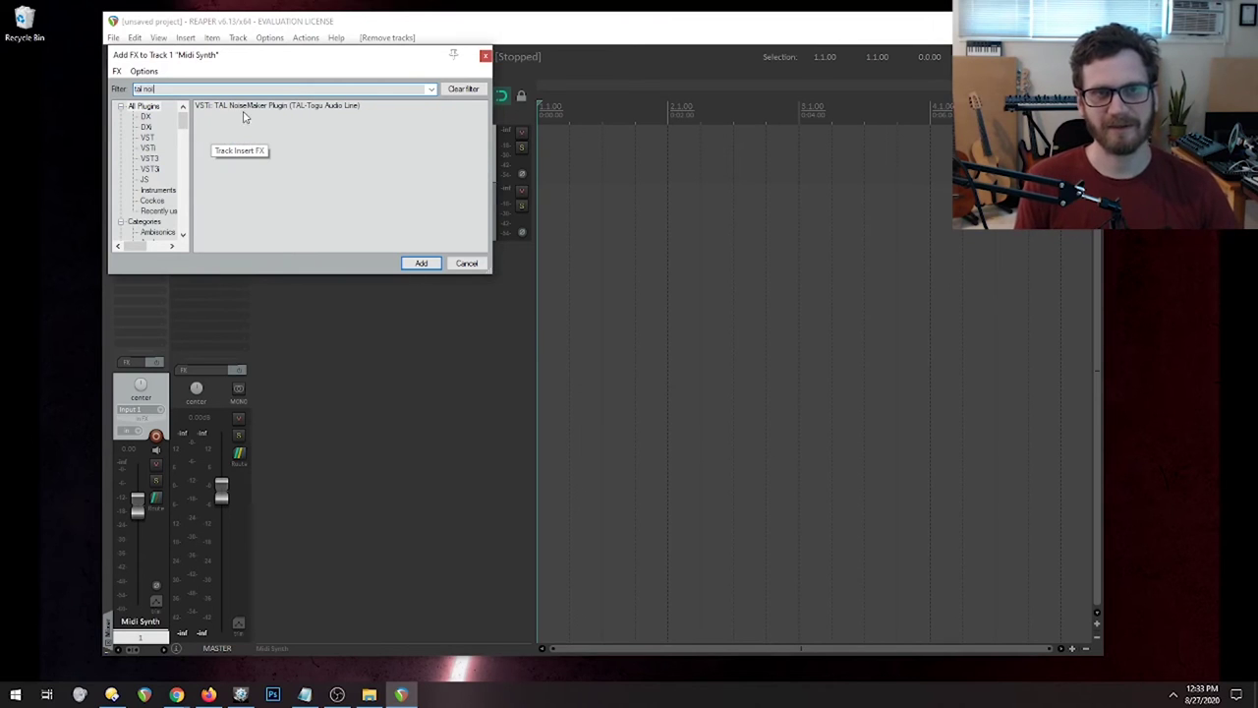
pyautogui.click(265, 110)
pyautogui.click(421, 263)
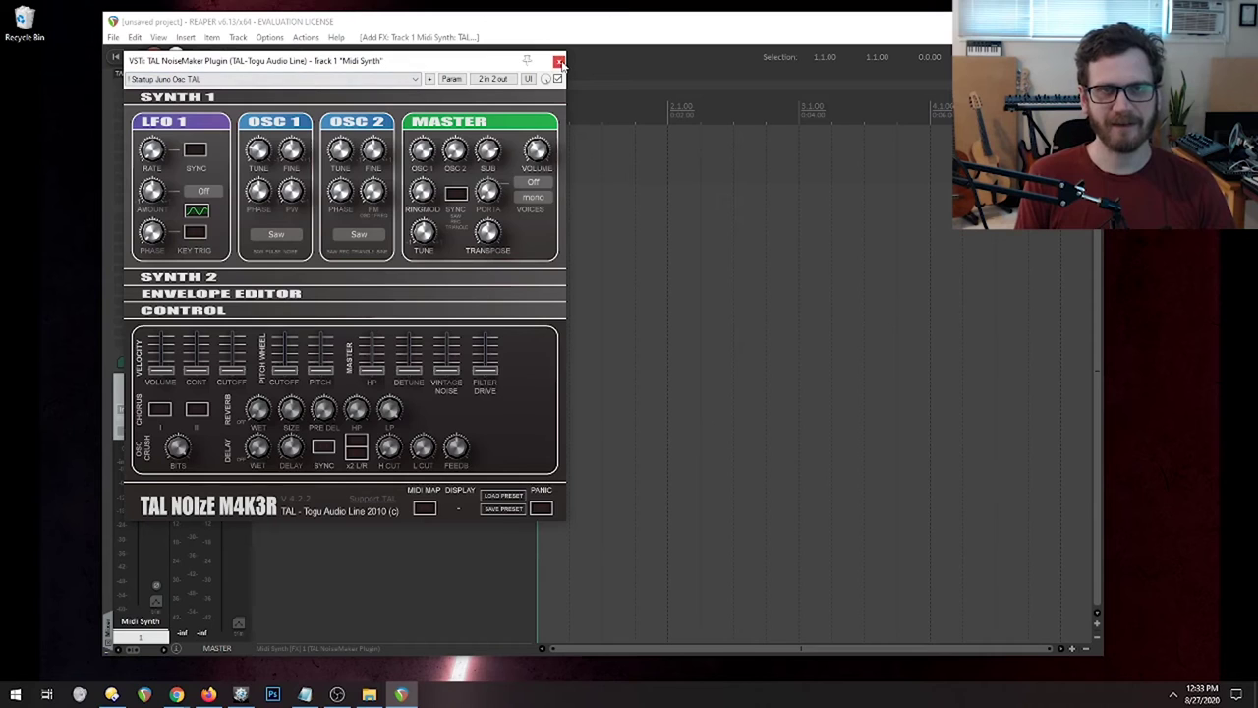
pyautogui.click(558, 62)
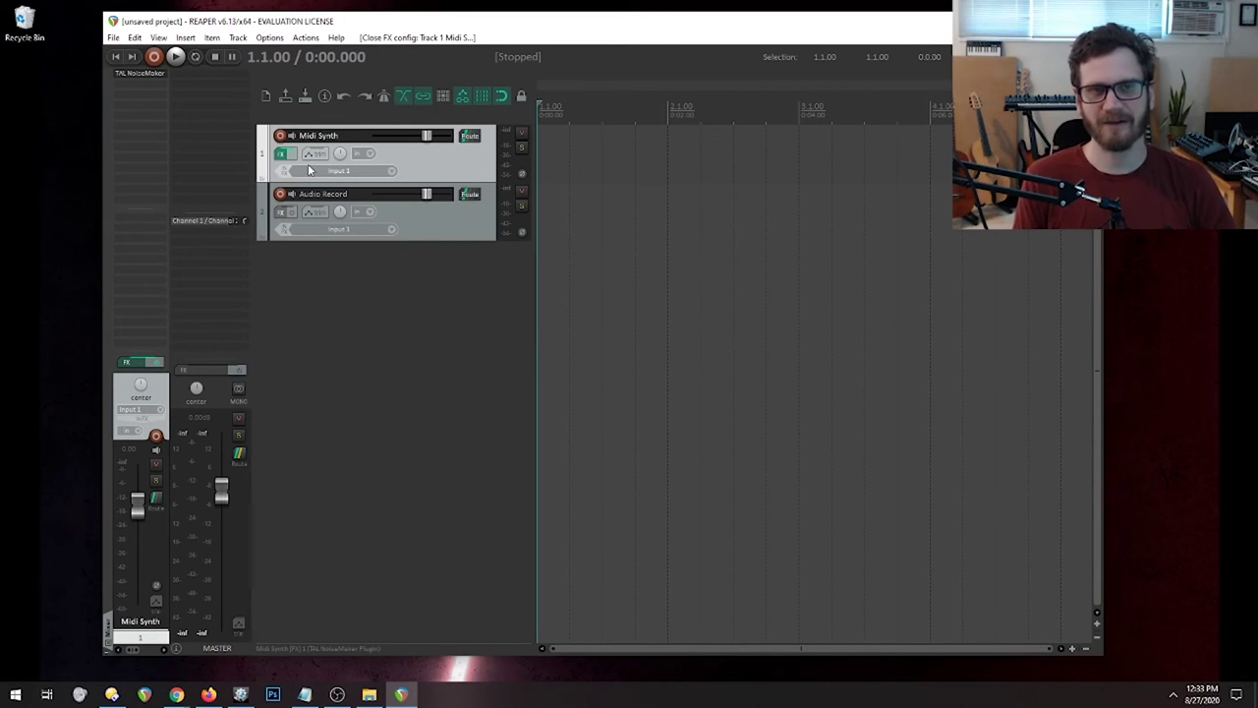
# Set the Midi Synth track's input to all channels of the Akai MPK88 MIDI keyboard and arm it for recording.
pyautogui.click(378, 170)
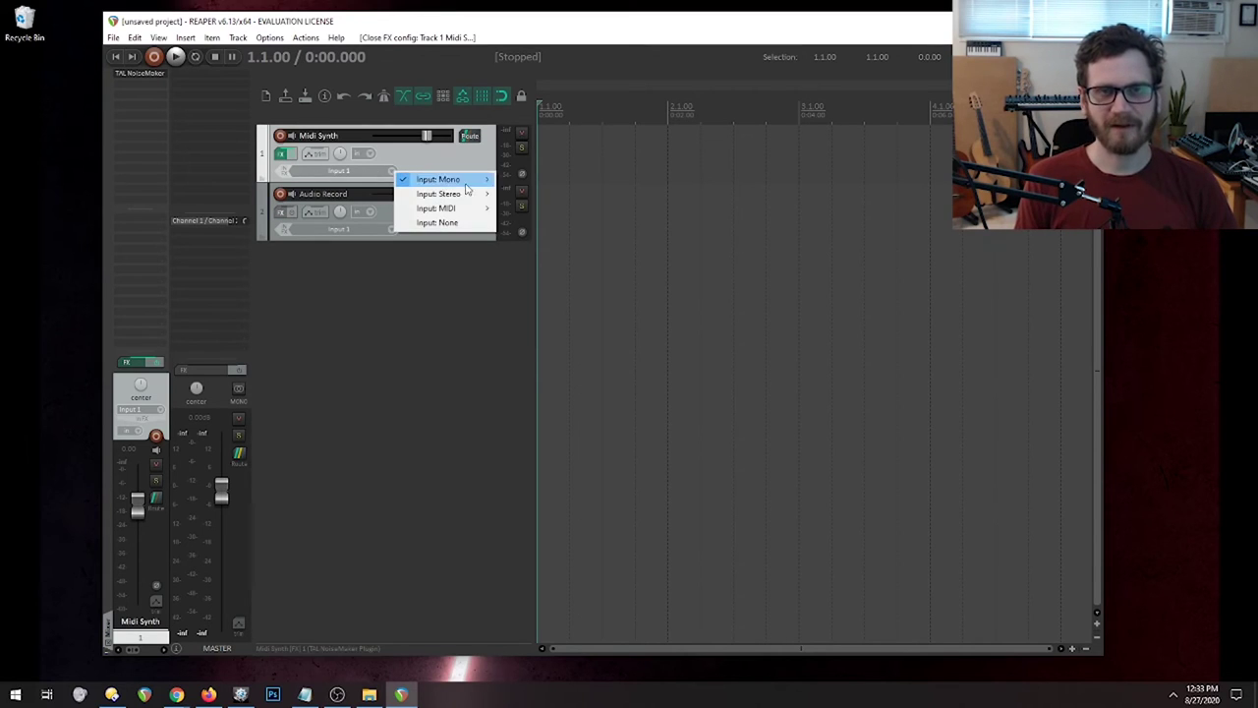
pyautogui.moveTo(451, 218)
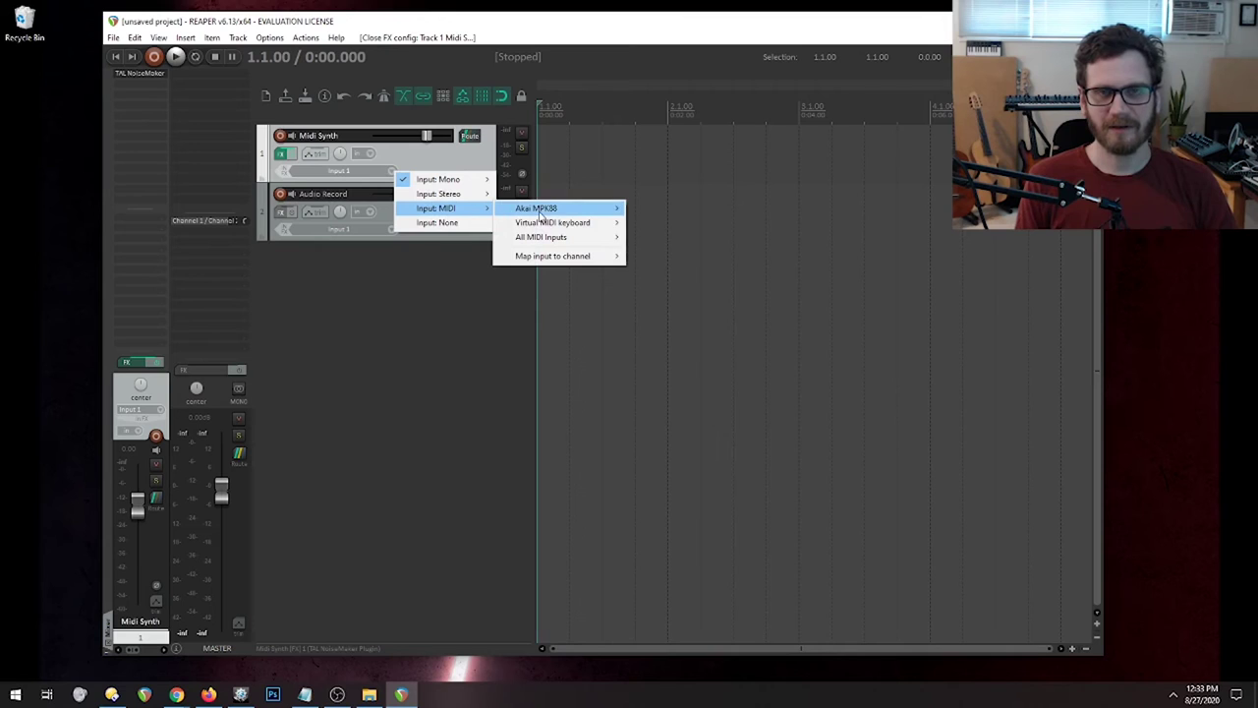
pyautogui.moveTo(538, 215)
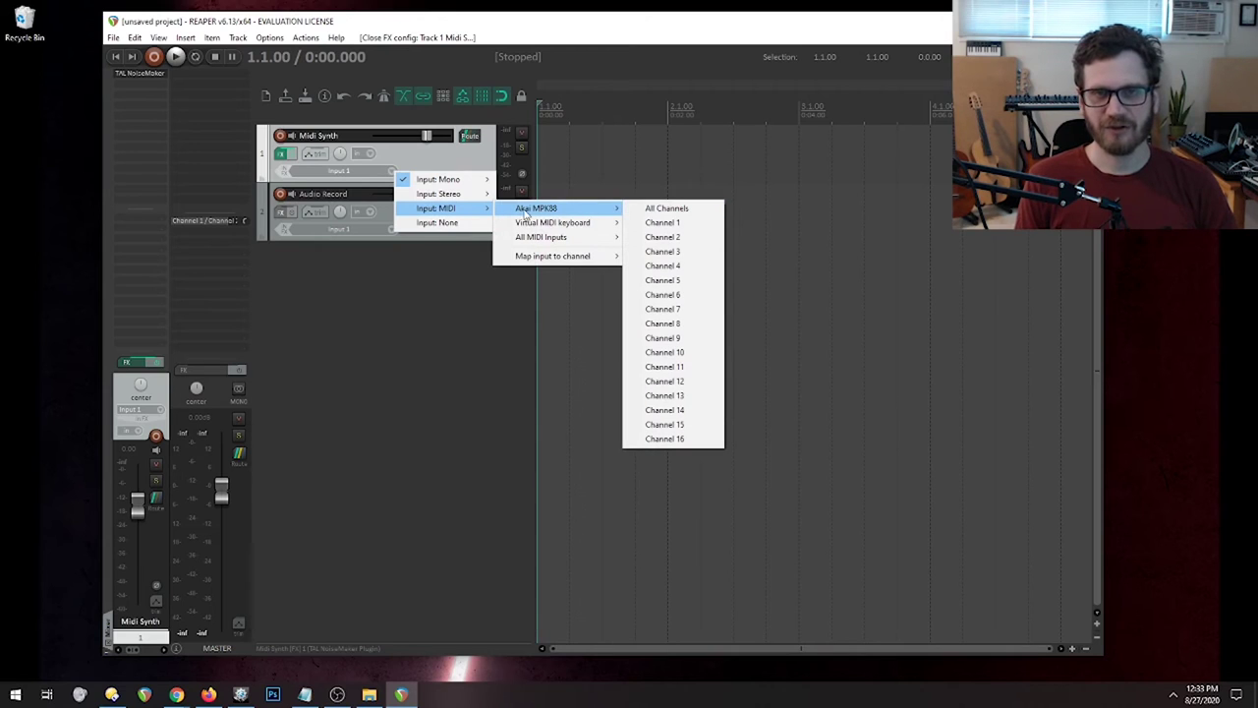
pyautogui.click(717, 207)
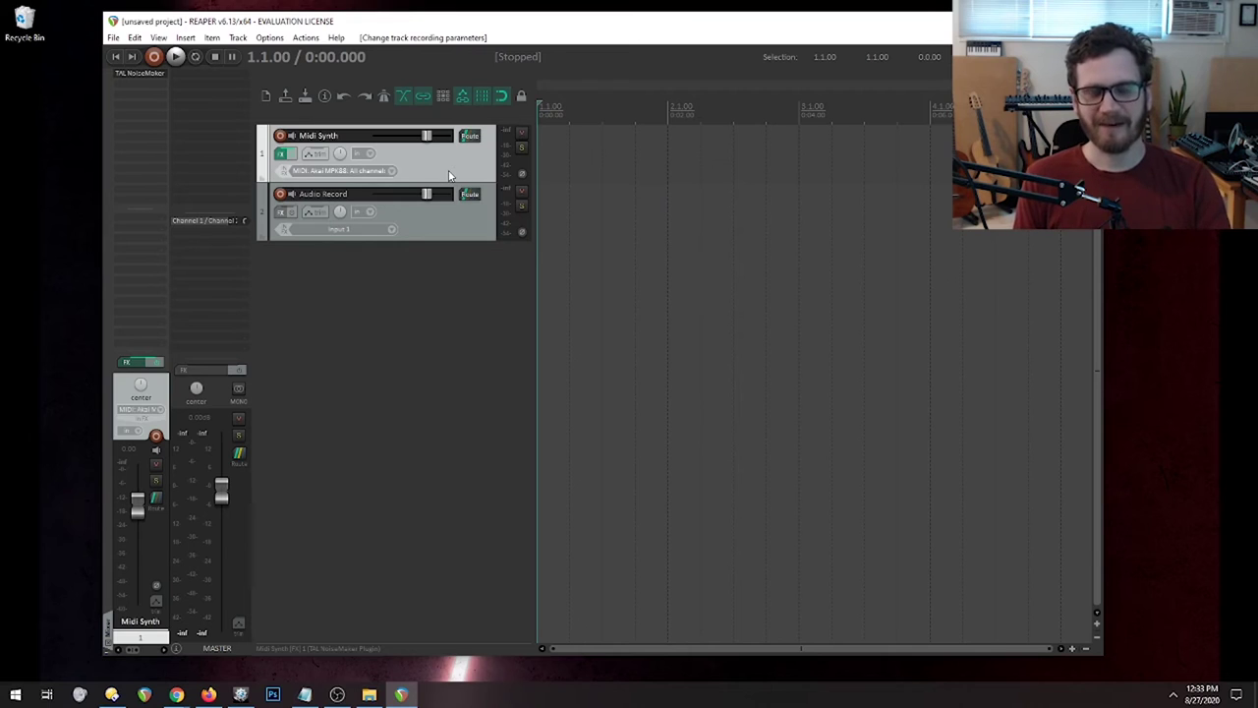
pyautogui.click(280, 137)
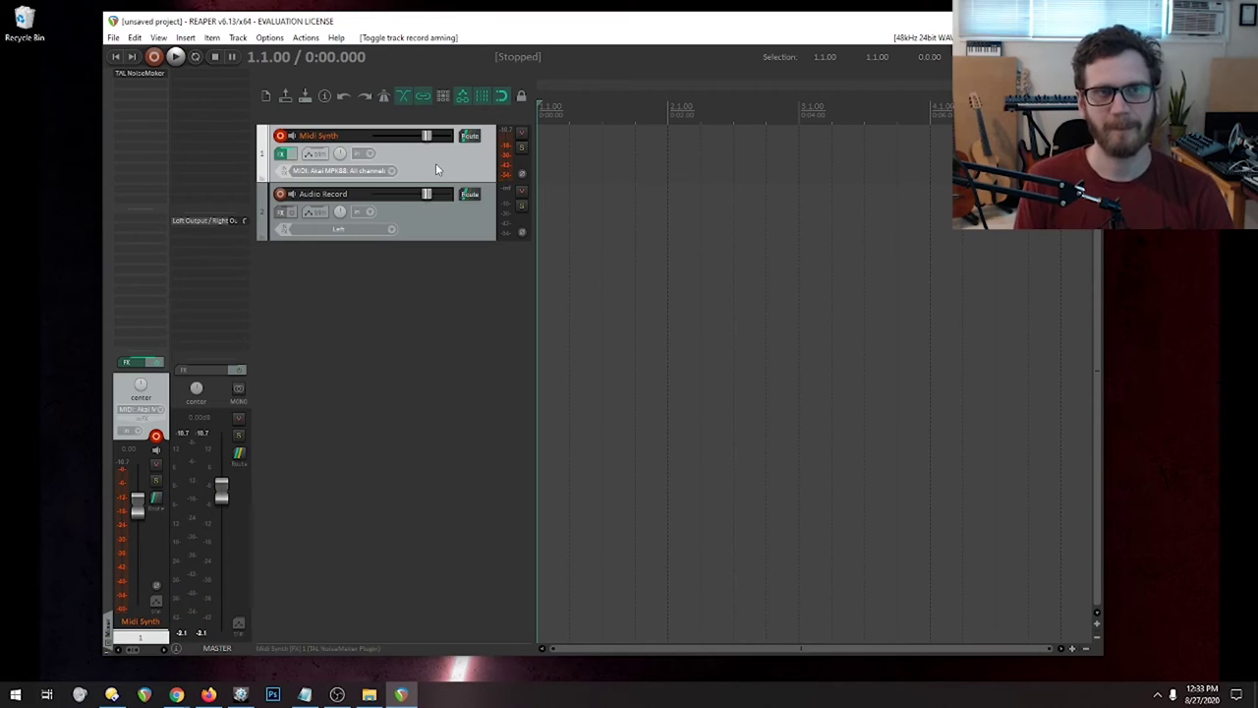
# Find the ReaVerbate effect and add it to the Midi Synth track below TAL NoiseMaker.
pyautogui.press('f')
pyautogui.click(463, 261)
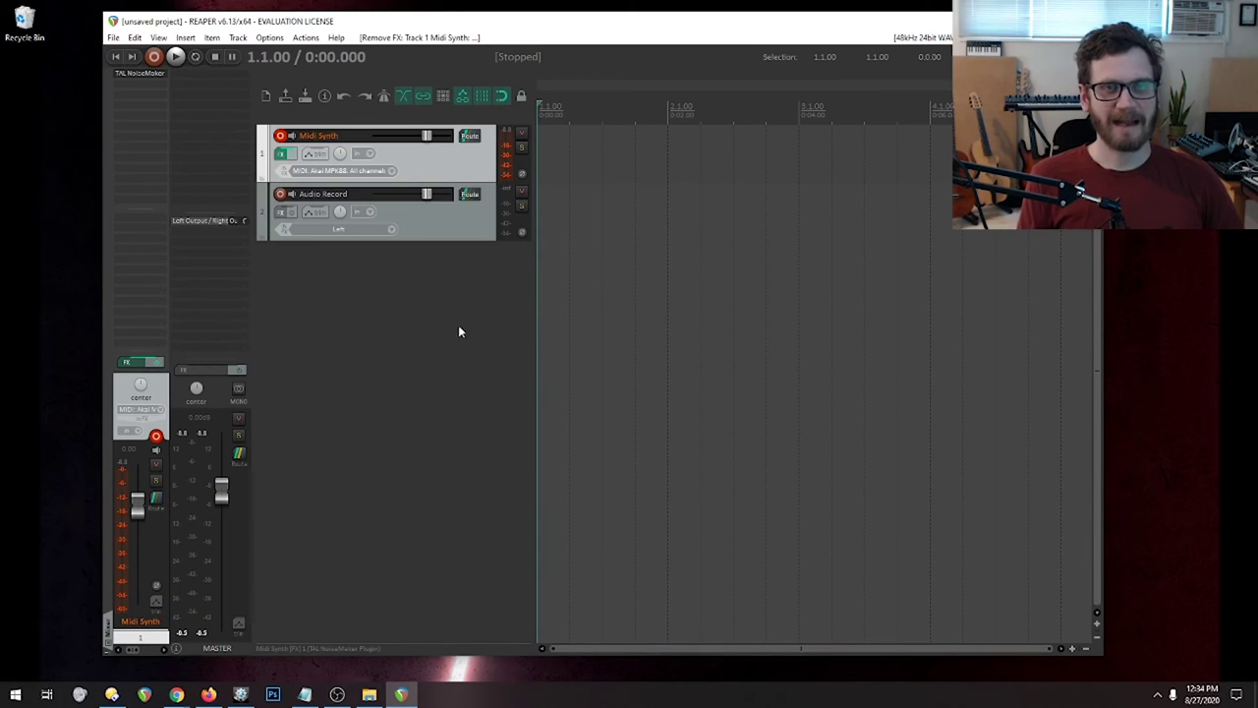
pyautogui.doubleClick(146, 84)
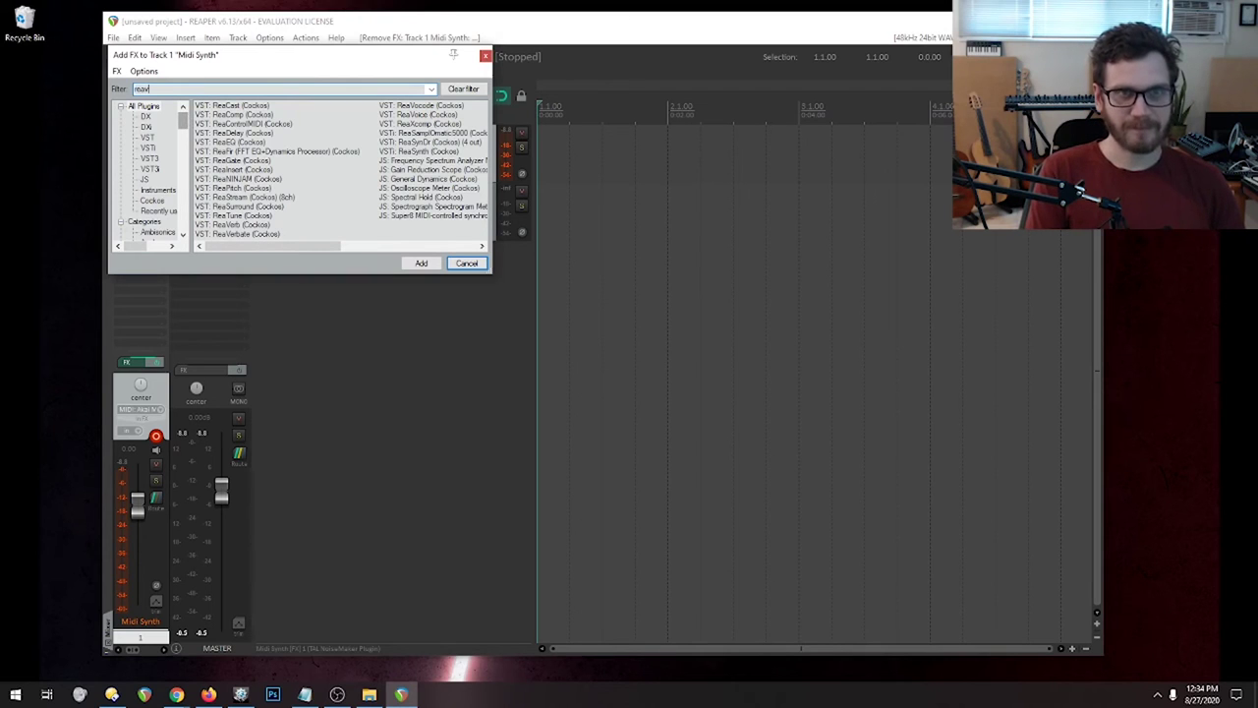
pyautogui.click(236, 114)
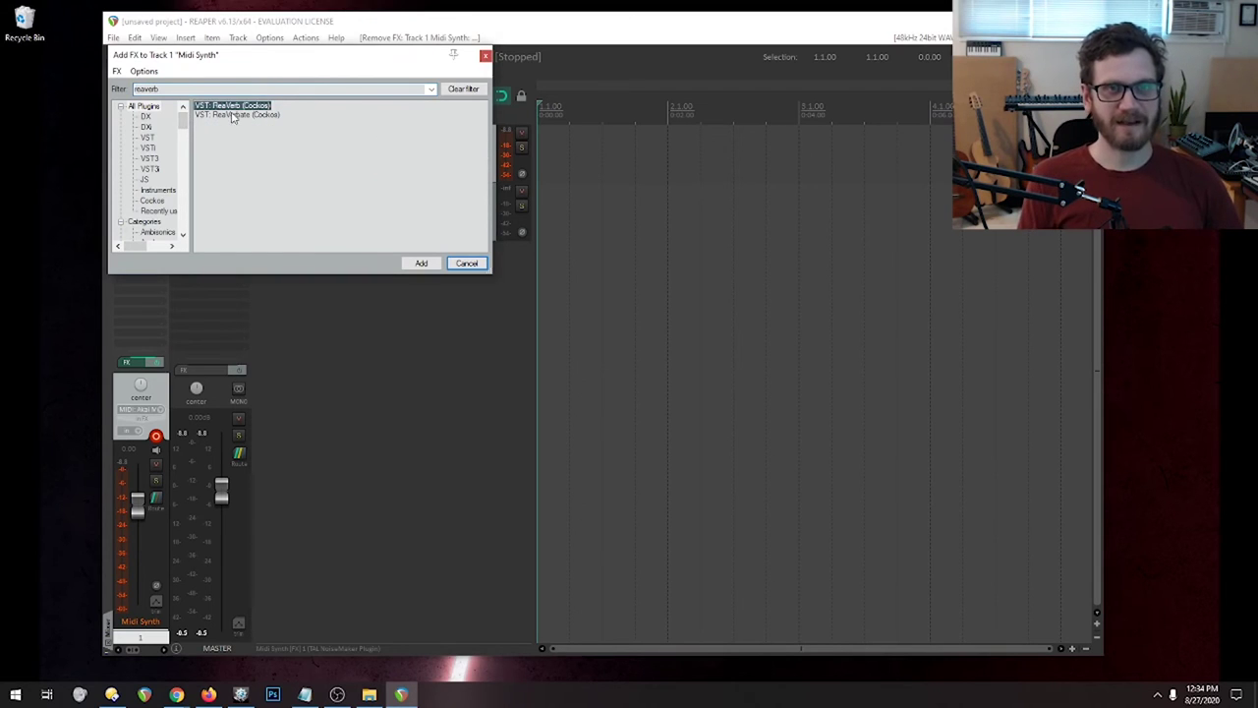
pyautogui.click(420, 263)
# Raise ReaVerbate's room size to nearly its maximum and close the effect window.
pyautogui.moveTo(196, 61); pyautogui.dragTo(395, 144)
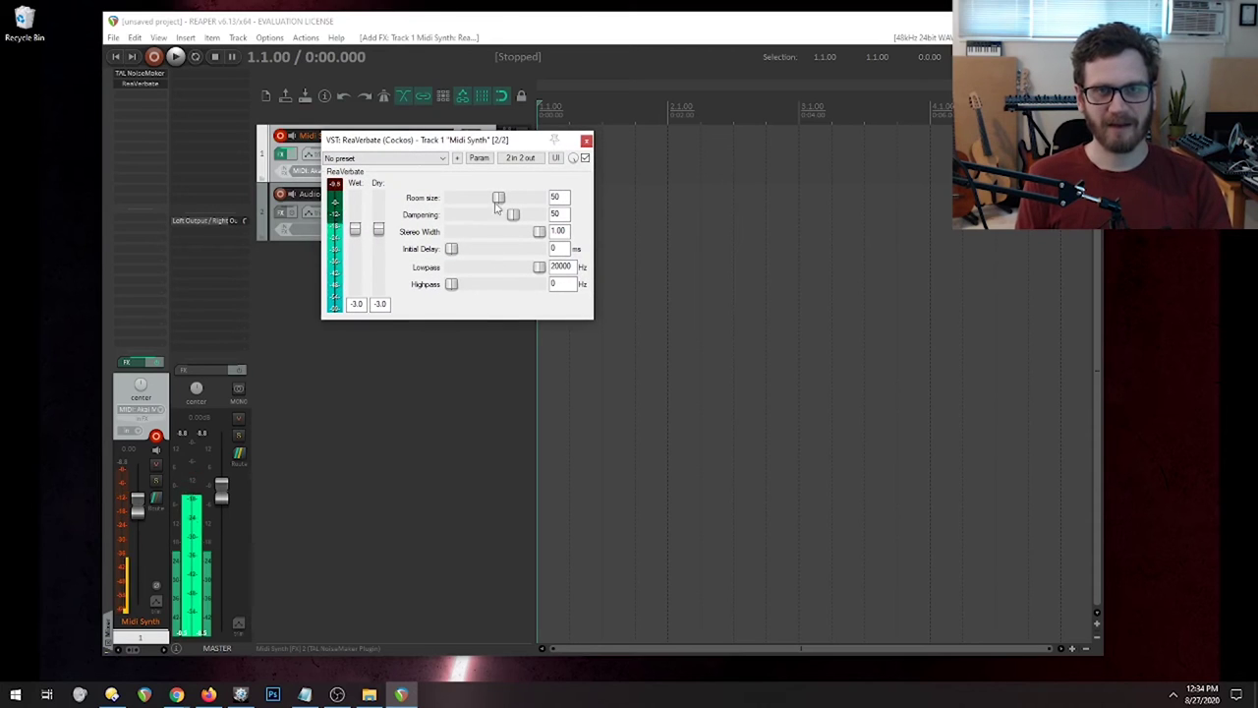
pyautogui.moveTo(498, 197); pyautogui.dragTo(547, 206)
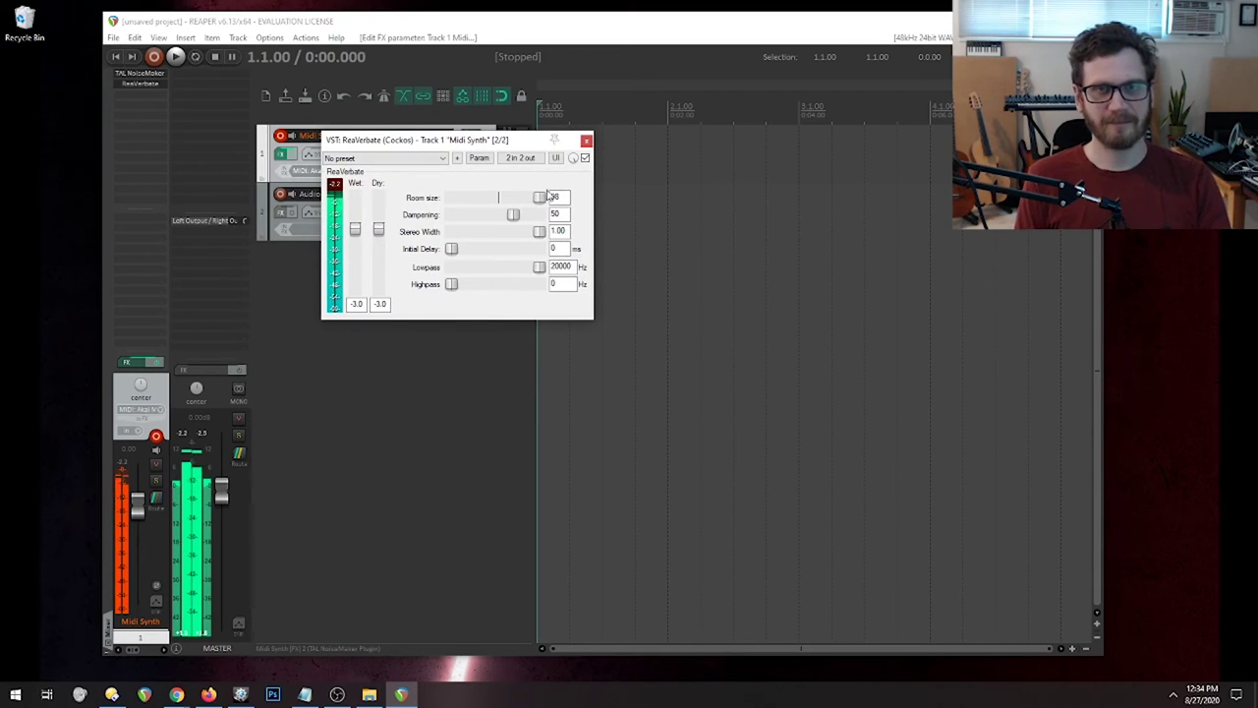
pyautogui.click(585, 141)
# Toggle the bypass of ReaVerbate on the Midi Synth track to compare the sound with and without reverb.
pyautogui.keyDown('shift'); pyautogui.click(141, 83); pyautogui.keyUp('shift')
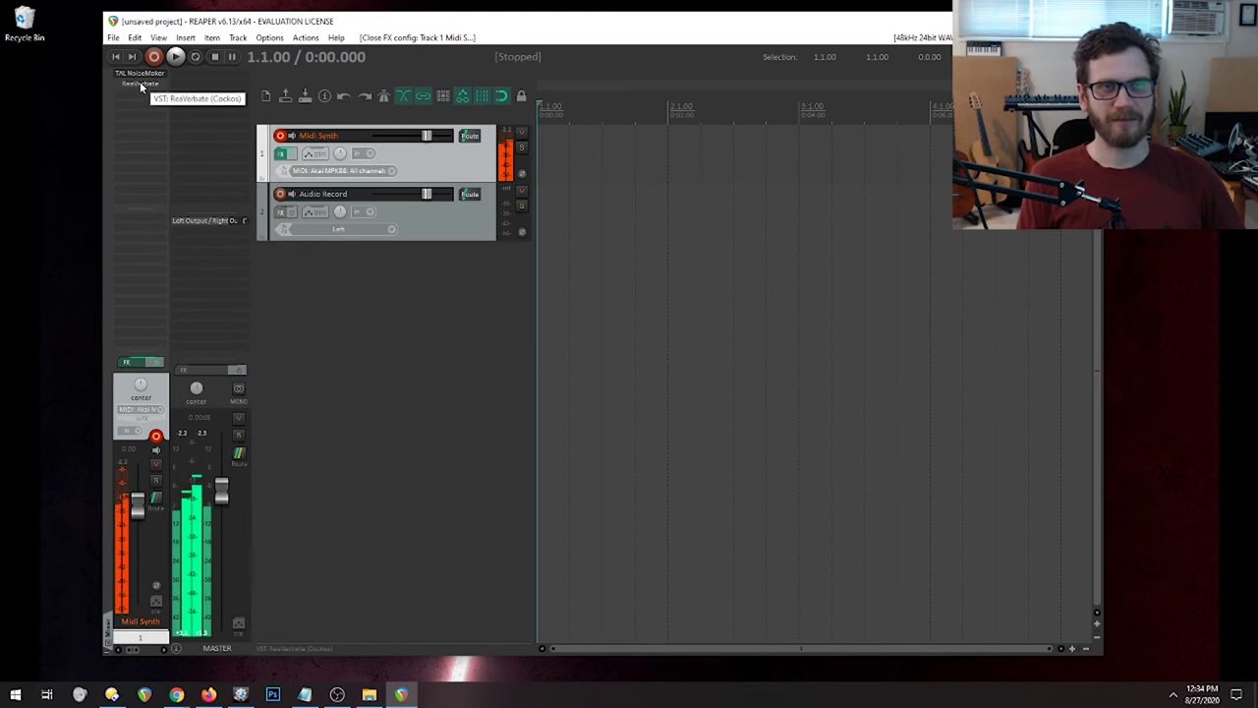
pyautogui.keyDown('shift'); pyautogui.click(141, 83); pyautogui.keyUp('shift')
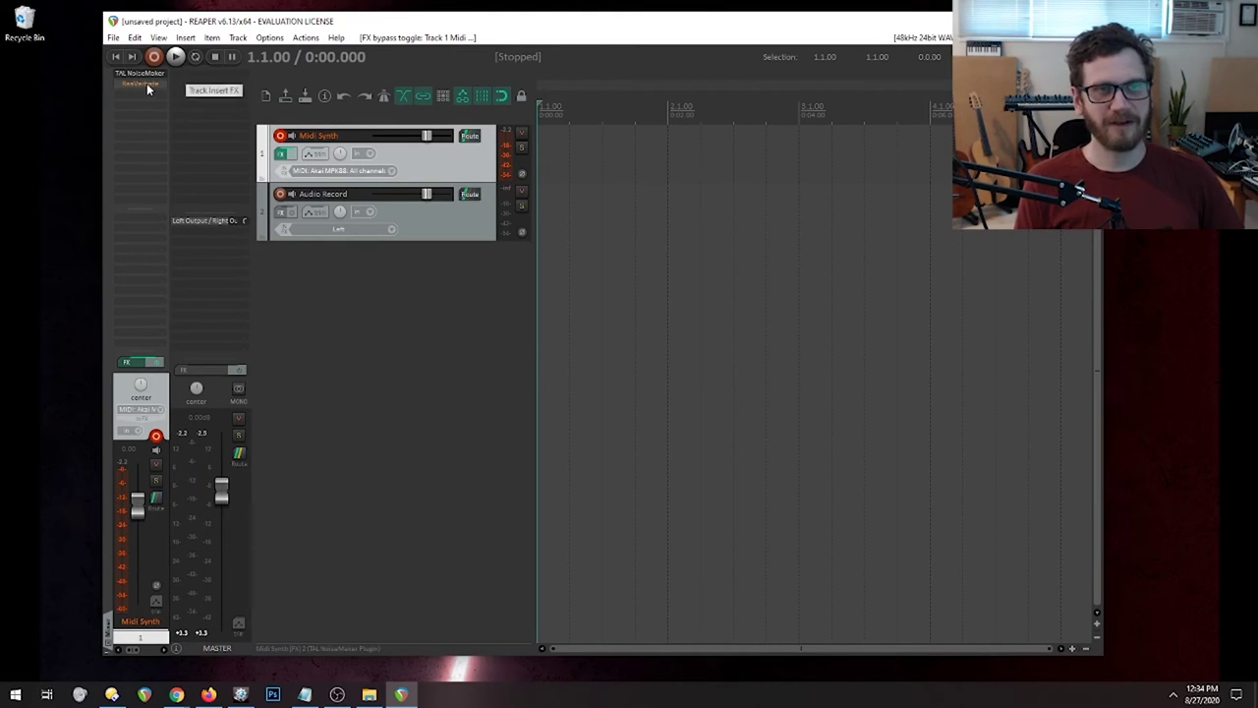
pyautogui.keyDown('shift'); pyautogui.click(140, 82); pyautogui.keyUp('shift')
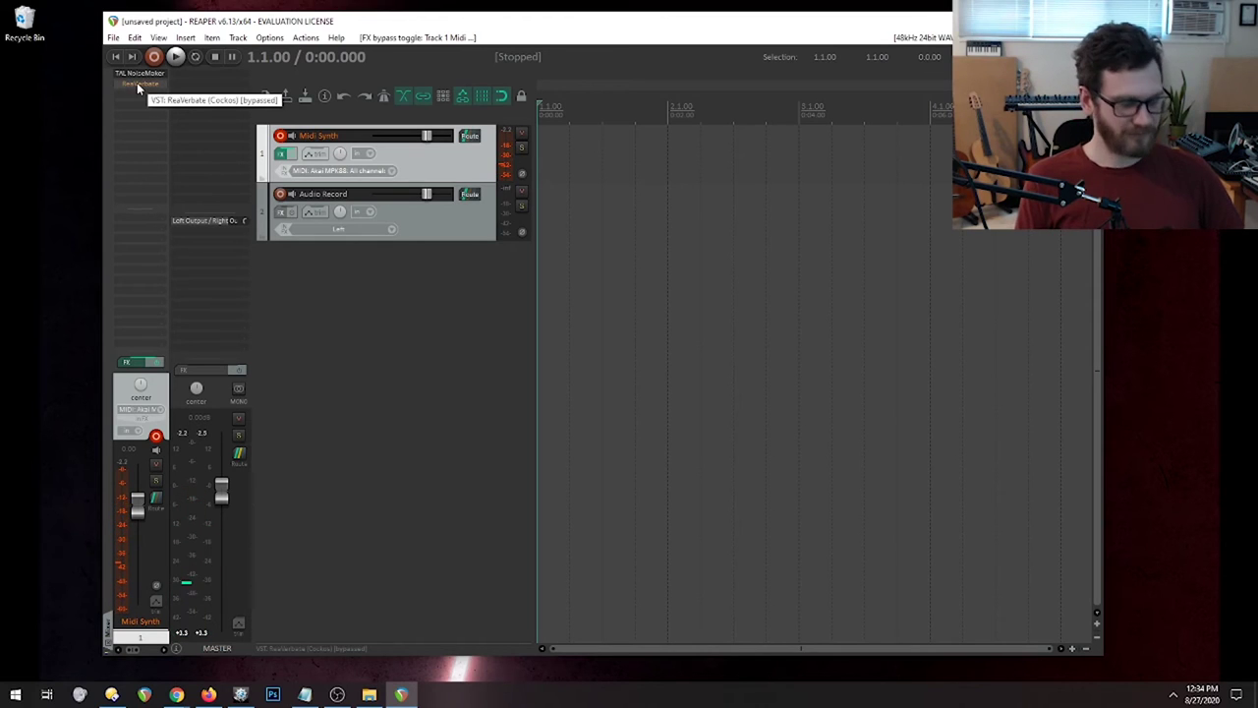
# Replace ReaVerbate on the Midi Synth track with a fresh instance of the effect and bypass it.
pyautogui.keyDown('alt'); pyautogui.click(139, 83); pyautogui.keyUp('alt')
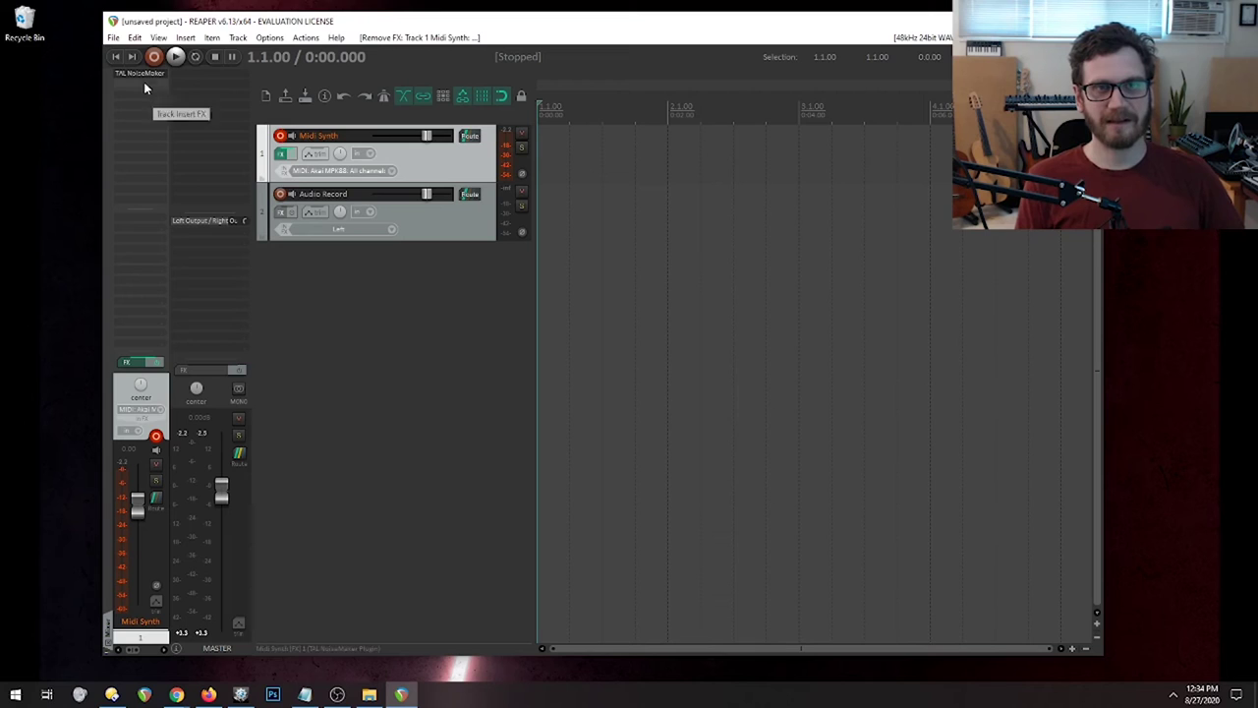
pyautogui.doubleClick(142, 84)
pyautogui.doubleClick(269, 115)
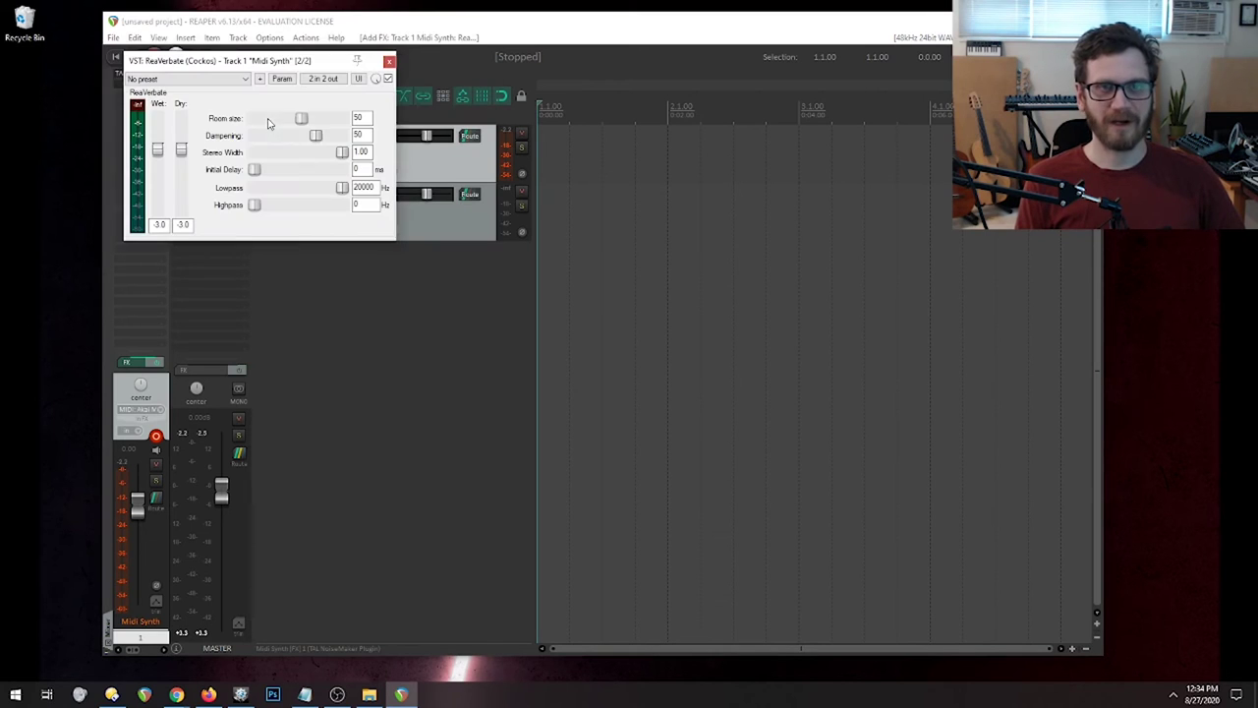
pyautogui.click(388, 63)
pyautogui.click(155, 83)
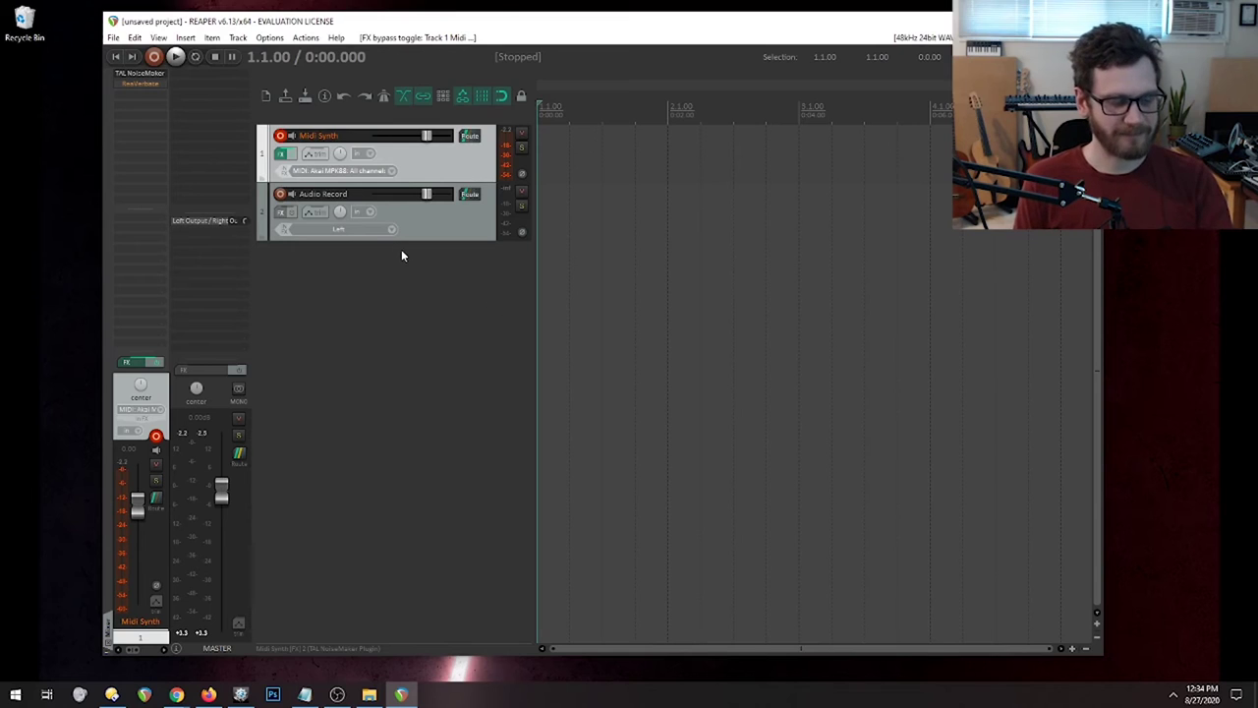
# Toggle record arming on the Midi Synth track and leave the track disarmed.
pyautogui.click(280, 135)
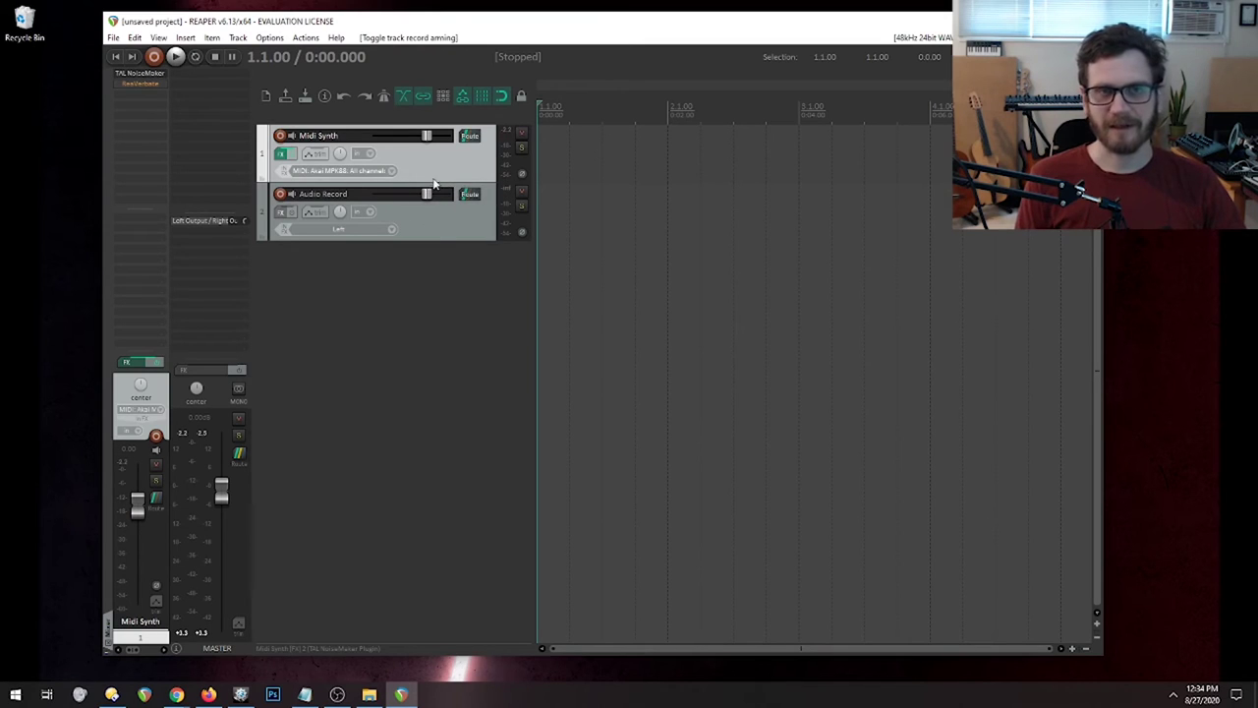
pyautogui.click(280, 136)
pyautogui.click(280, 136)
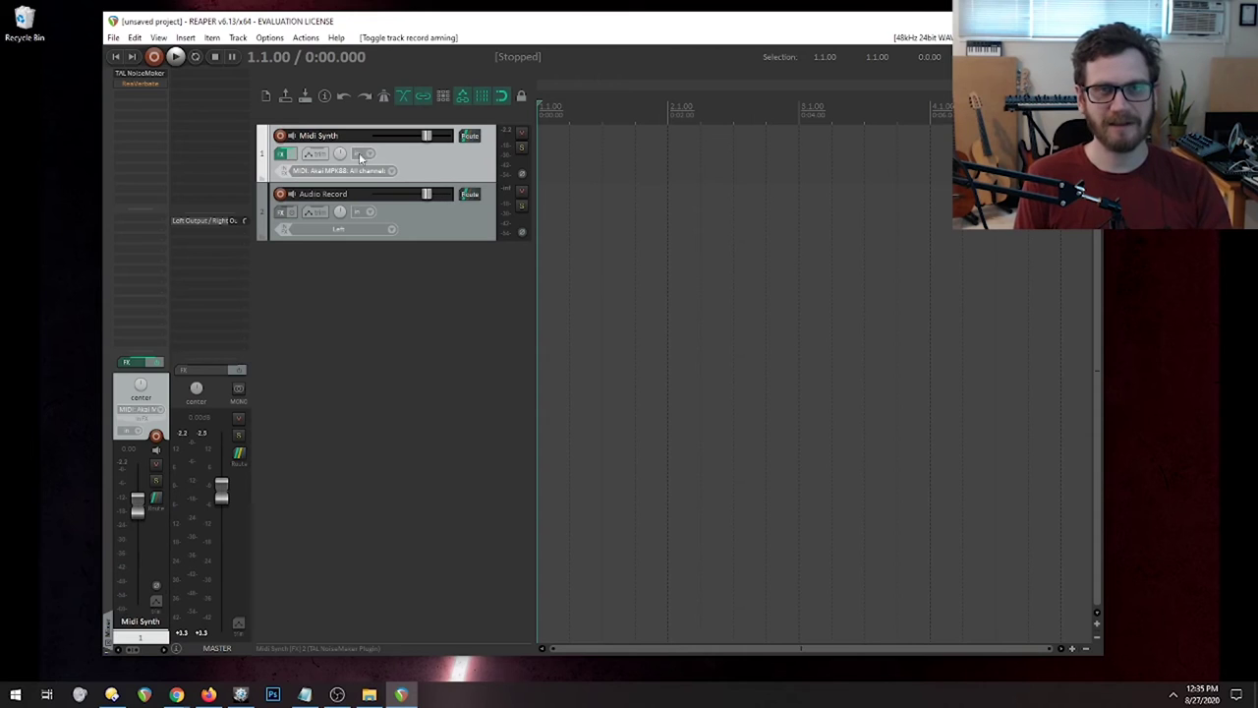
# Set the Audio Record track's input to the mono Left channel and arm the track for recording.
pyautogui.click(433, 224)
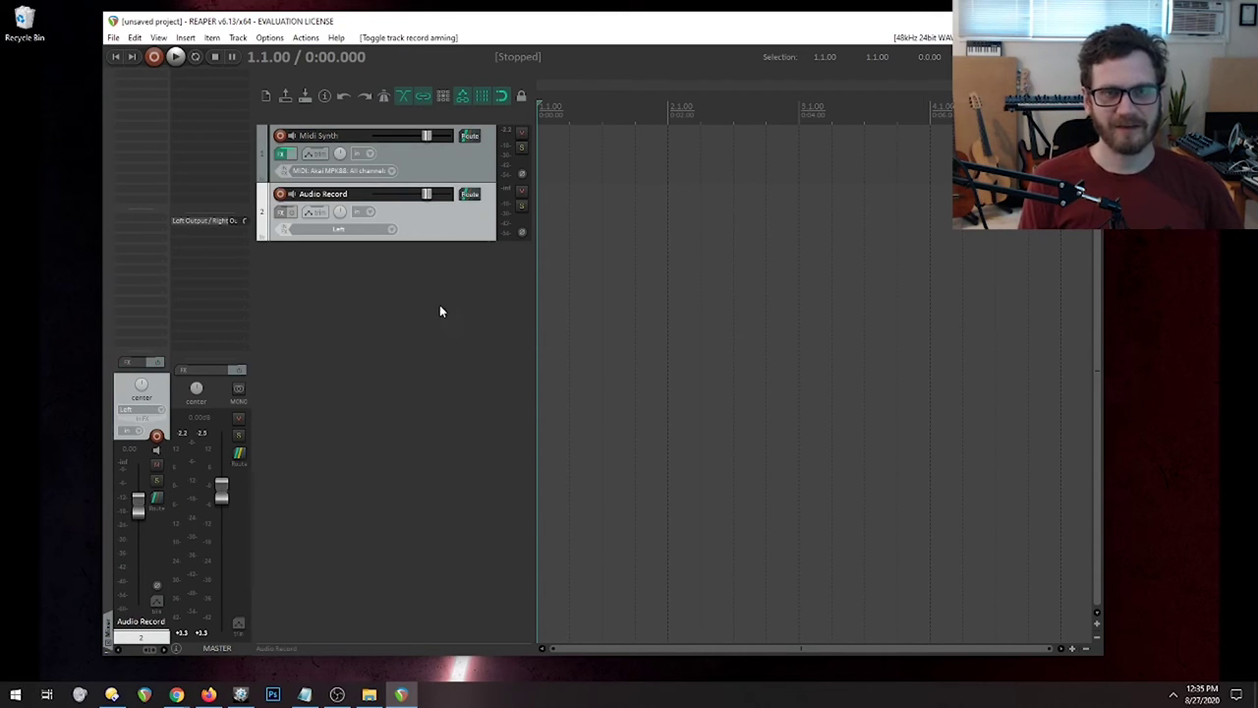
pyautogui.click(368, 232)
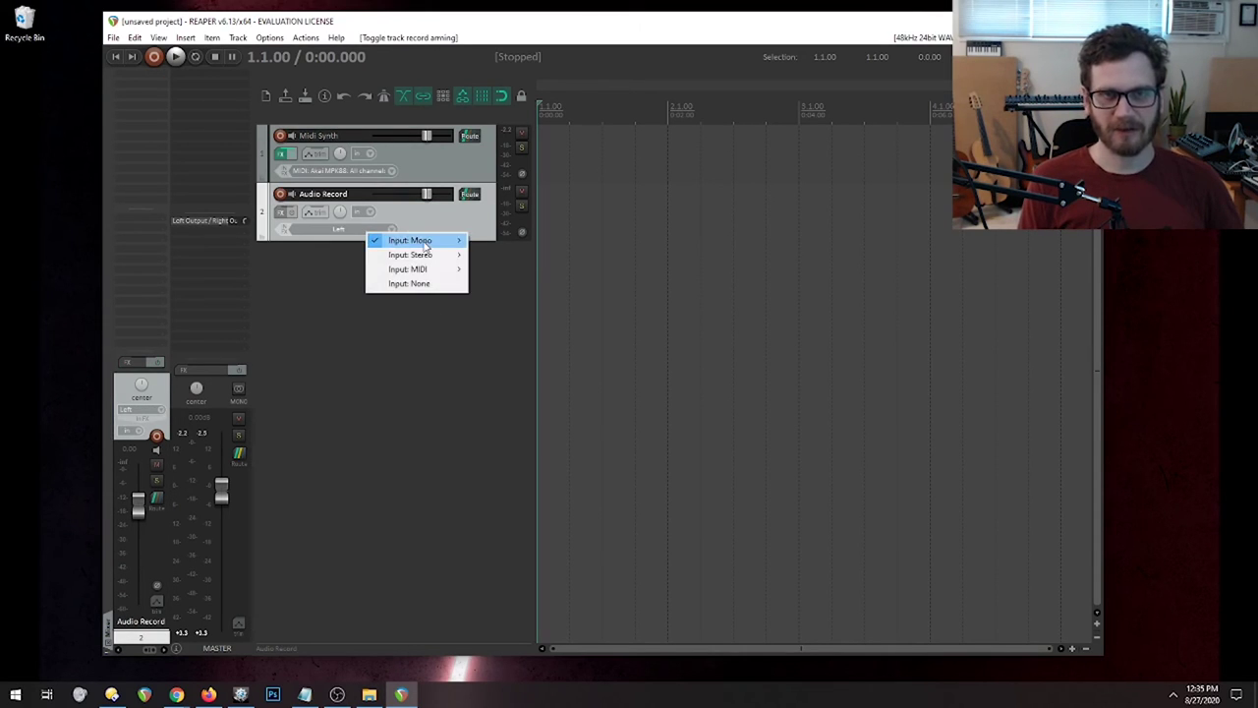
pyautogui.moveTo(422, 240)
pyautogui.click(488, 240)
pyautogui.click(279, 193)
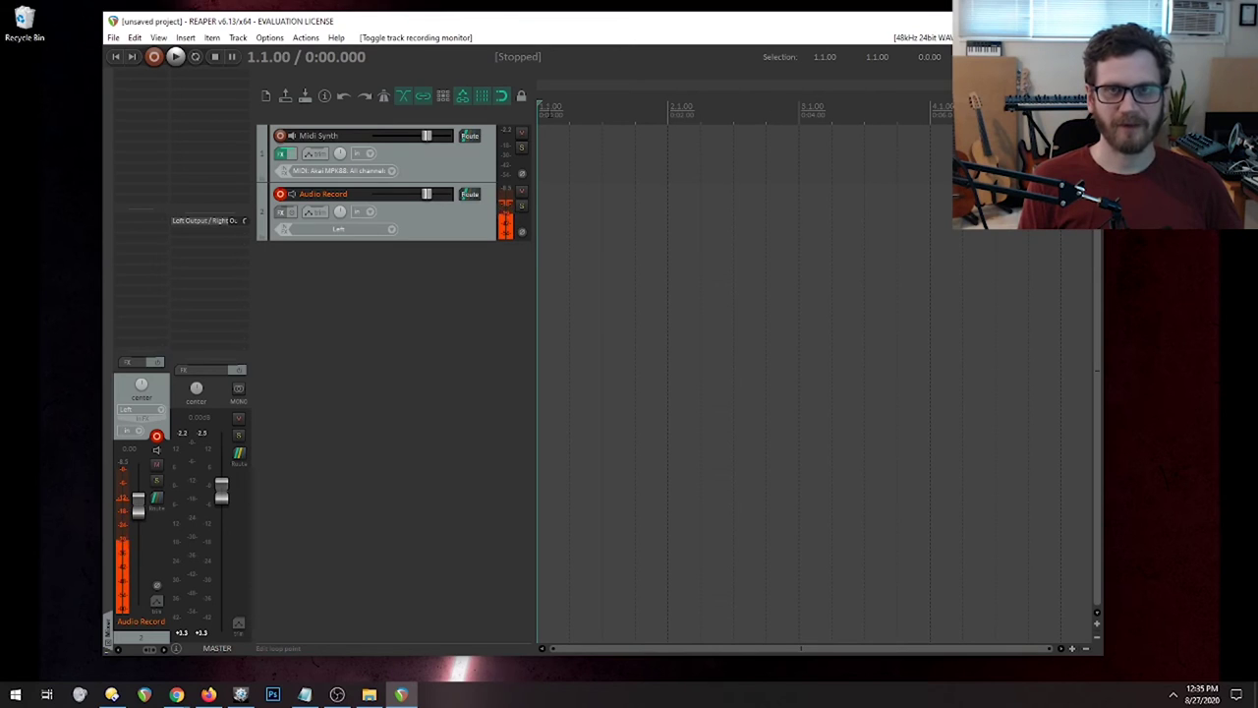
# Record a voice take on the Audio Record track and save it, turning off the new-file prompt on stop.
pyautogui.click(153, 57)
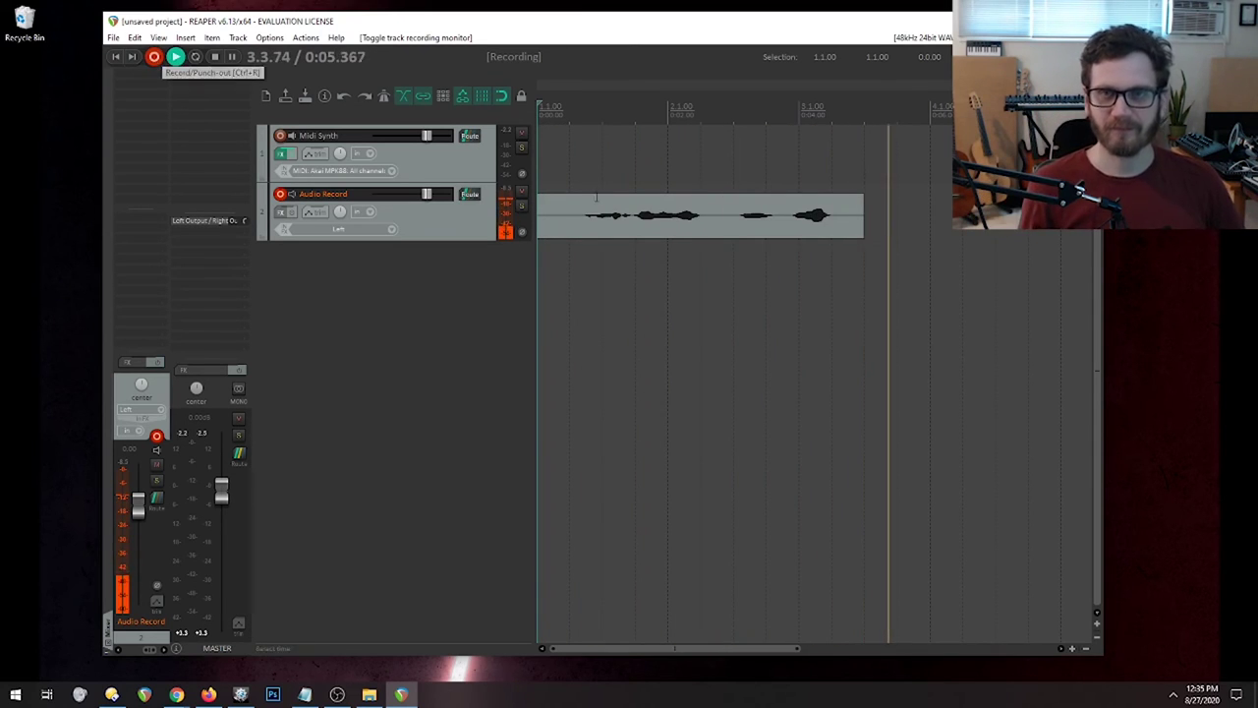
pyautogui.click(153, 57)
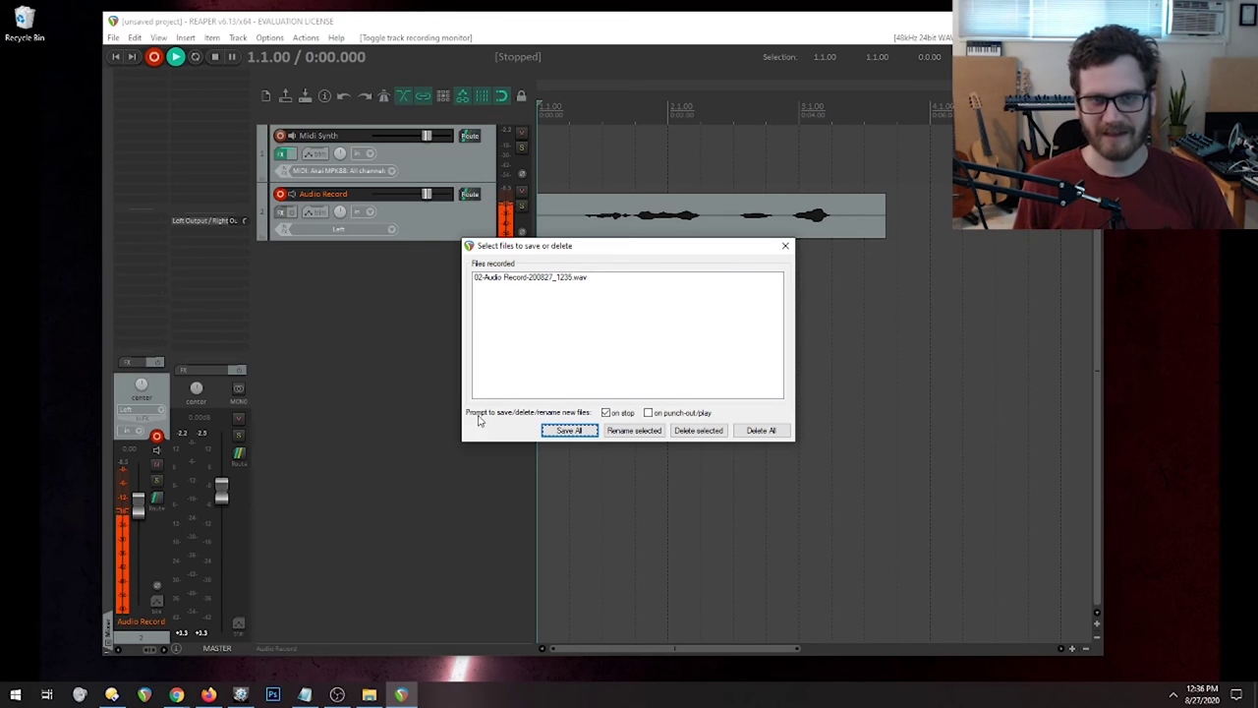
pyautogui.click(605, 412)
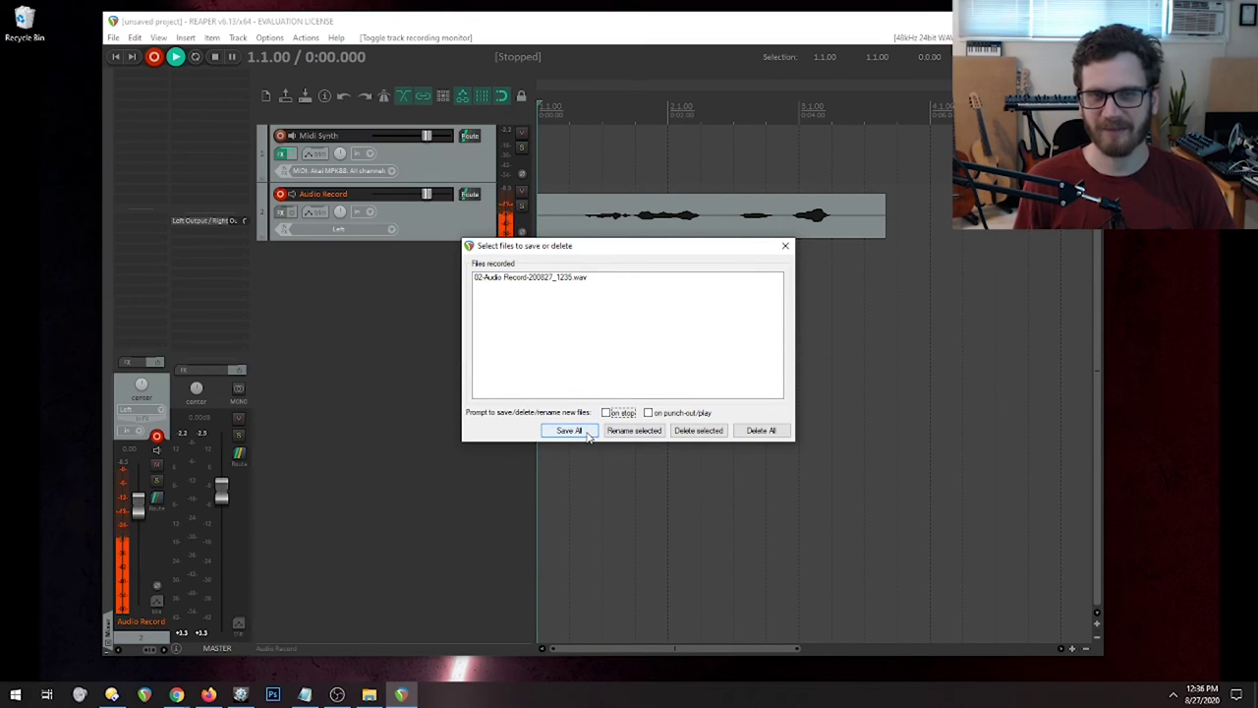
pyautogui.click(580, 430)
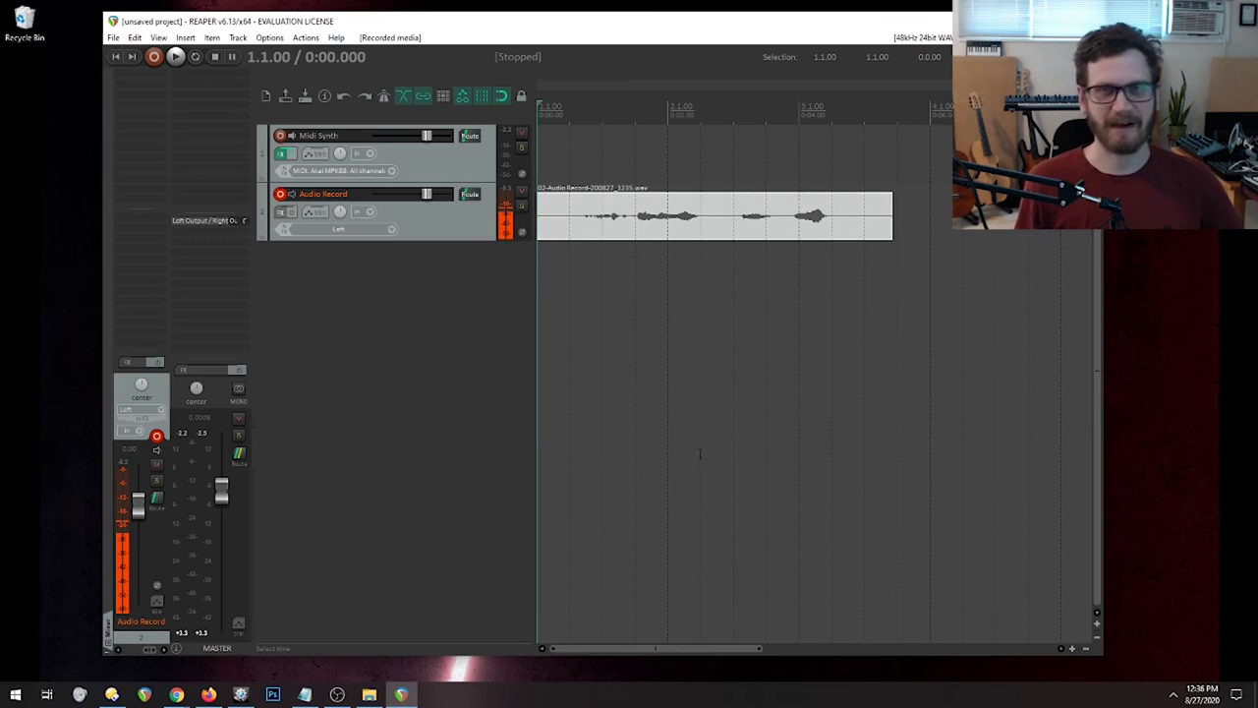
# Disarm Audio Record, arm Midi Synth and record a MIDI take, muting the Audio Record track only during the recording.
pyautogui.click(281, 193)
pyautogui.click(280, 136)
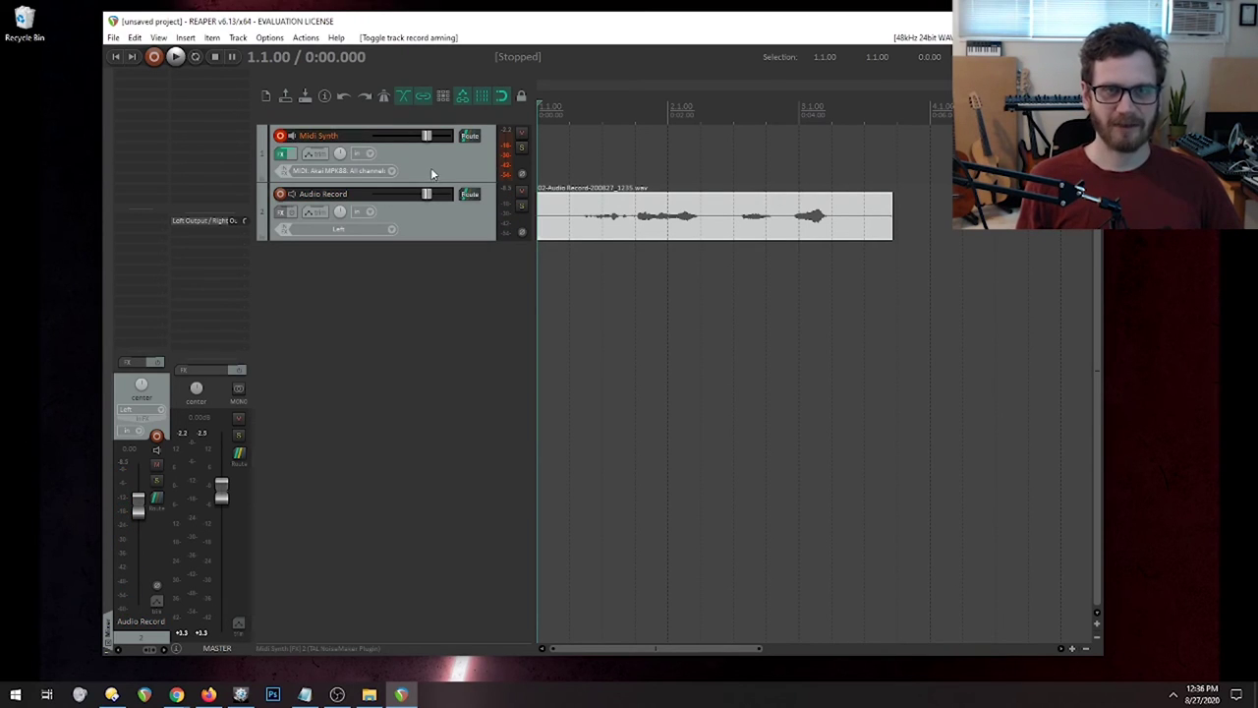
pyautogui.click(155, 56)
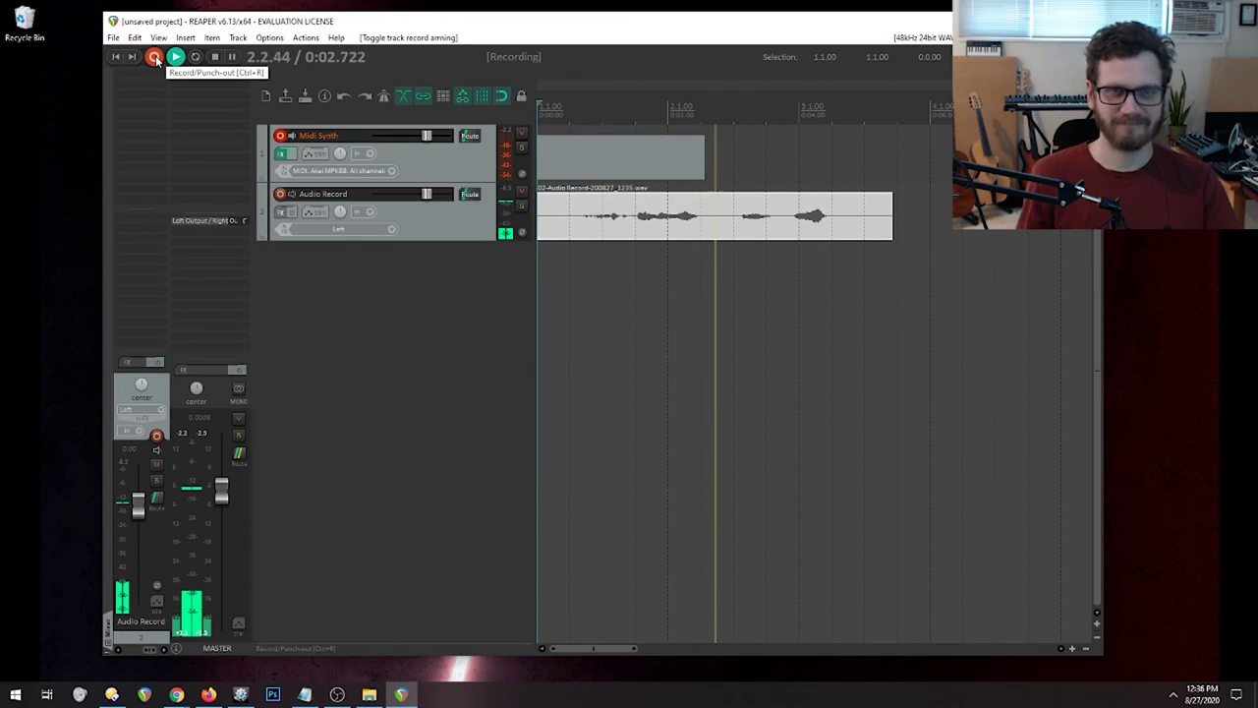
pyautogui.click(522, 194)
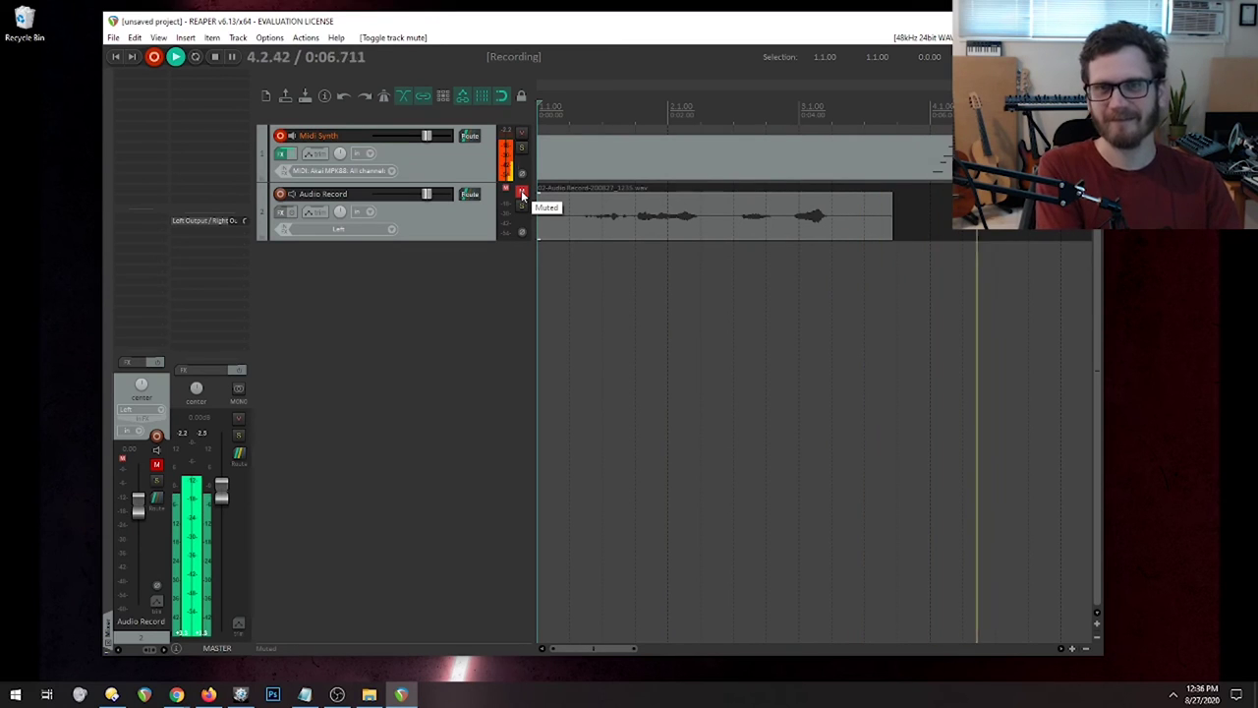
pyautogui.press('space')
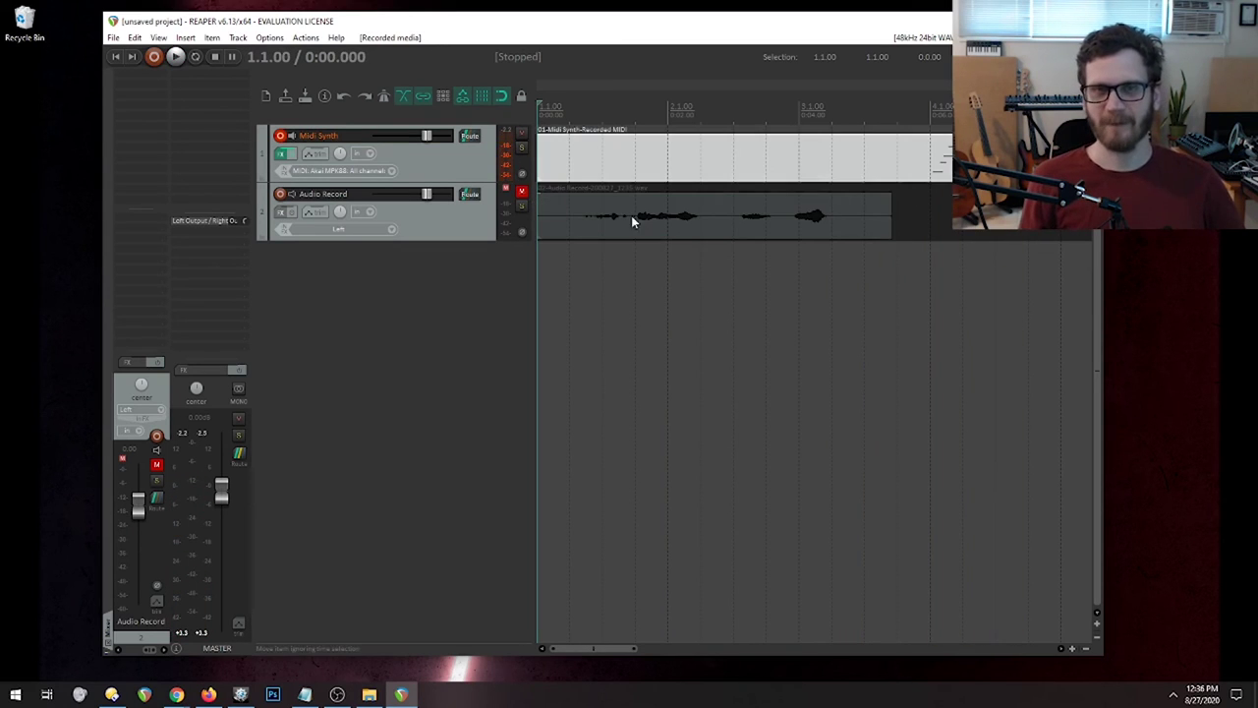
pyautogui.click(522, 191)
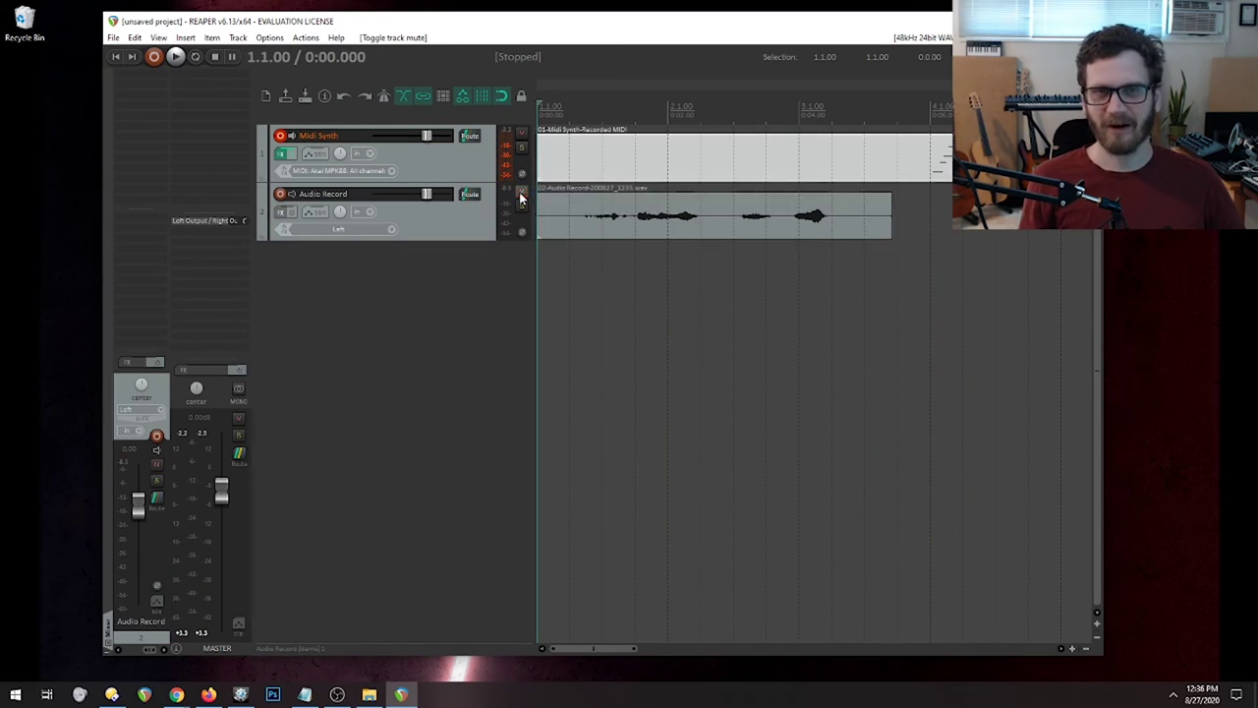
# Open the recorded Midi Synth take in an enlarged MIDI editor, focused on its played notes.
pyautogui.doubleClick(942, 160)
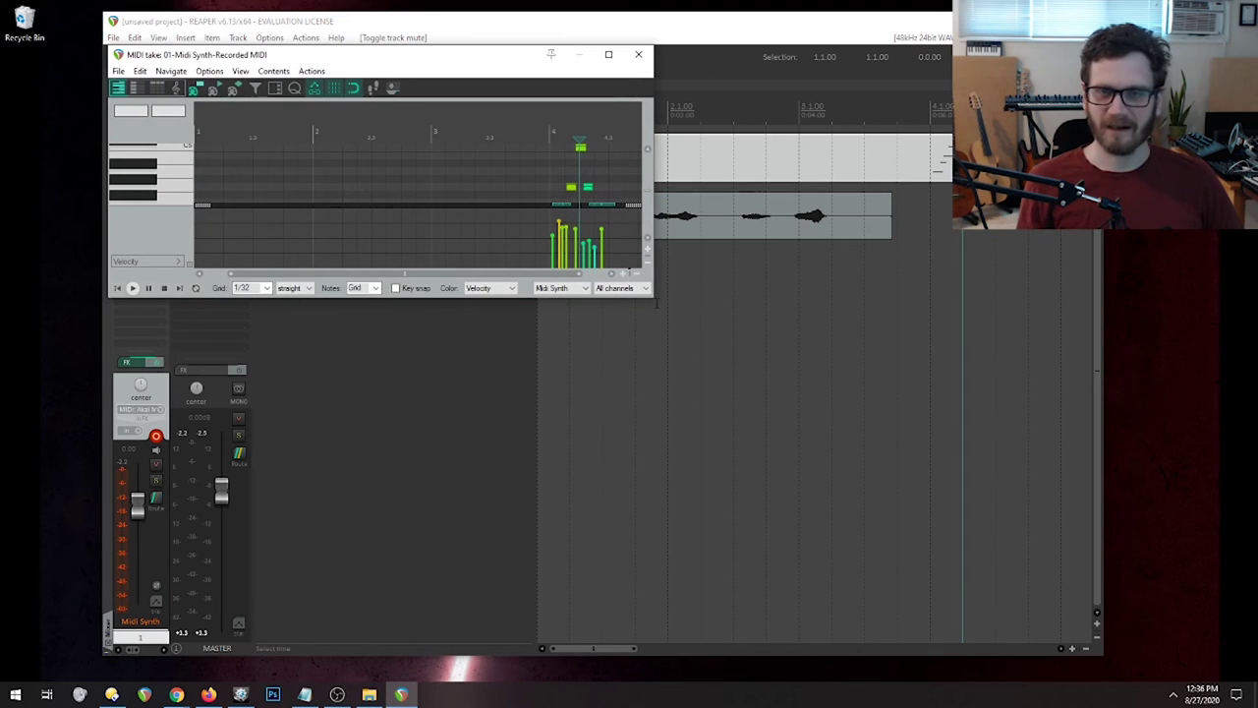
pyautogui.moveTo(650, 297); pyautogui.dragTo(996, 515)
pyautogui.scroll(8, 567, 345)
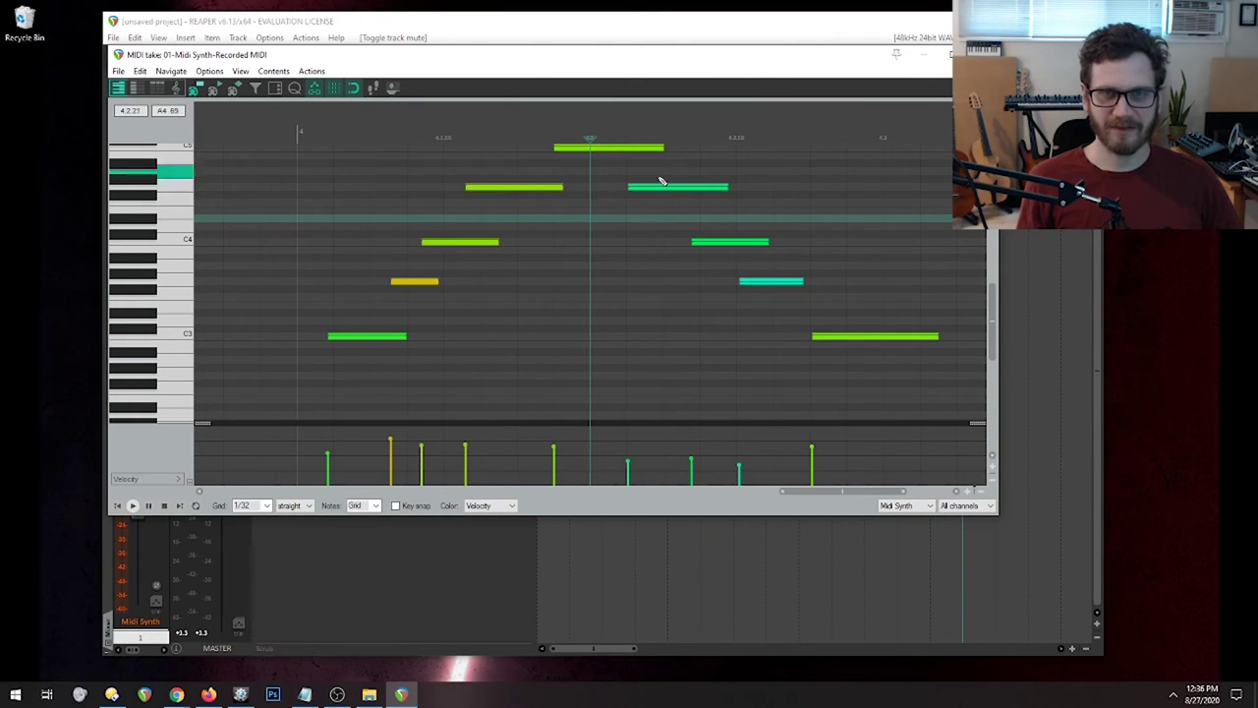
pyautogui.scroll(-3, 721, 360)
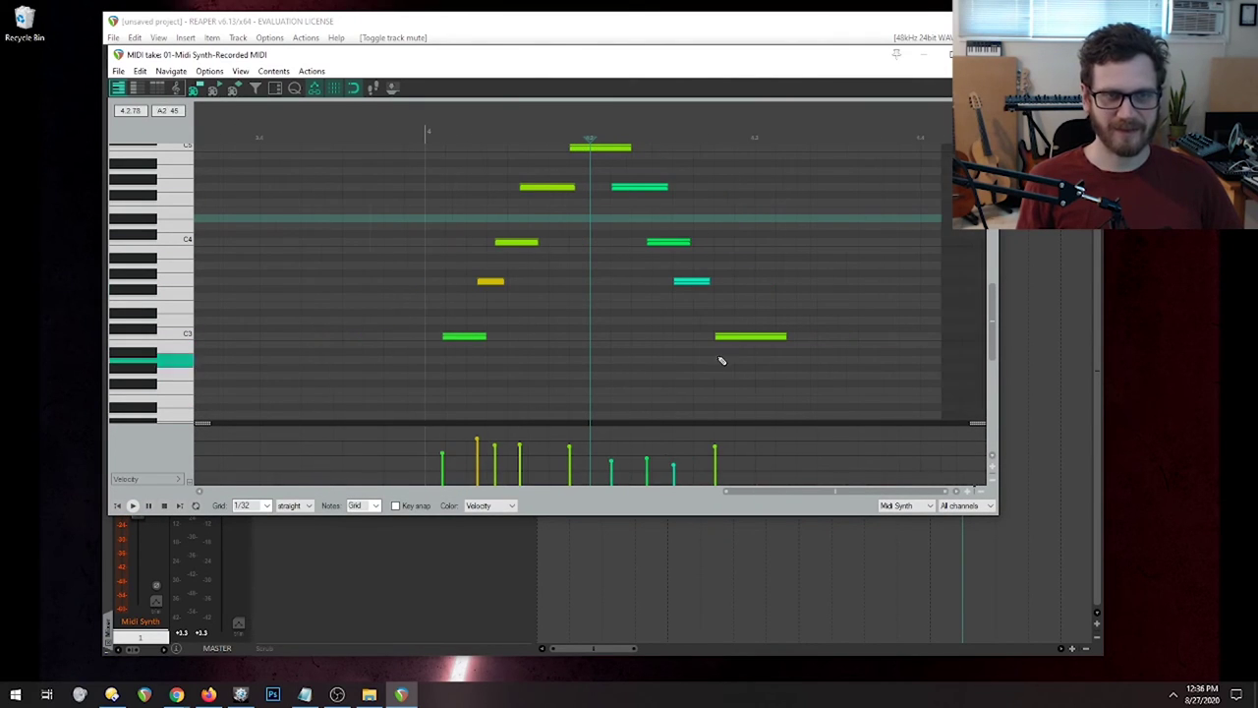
# Switch the MIDI editor's controller lane to 01 Mod Wheel MSB and back to Velocity.
pyautogui.click(177, 478)
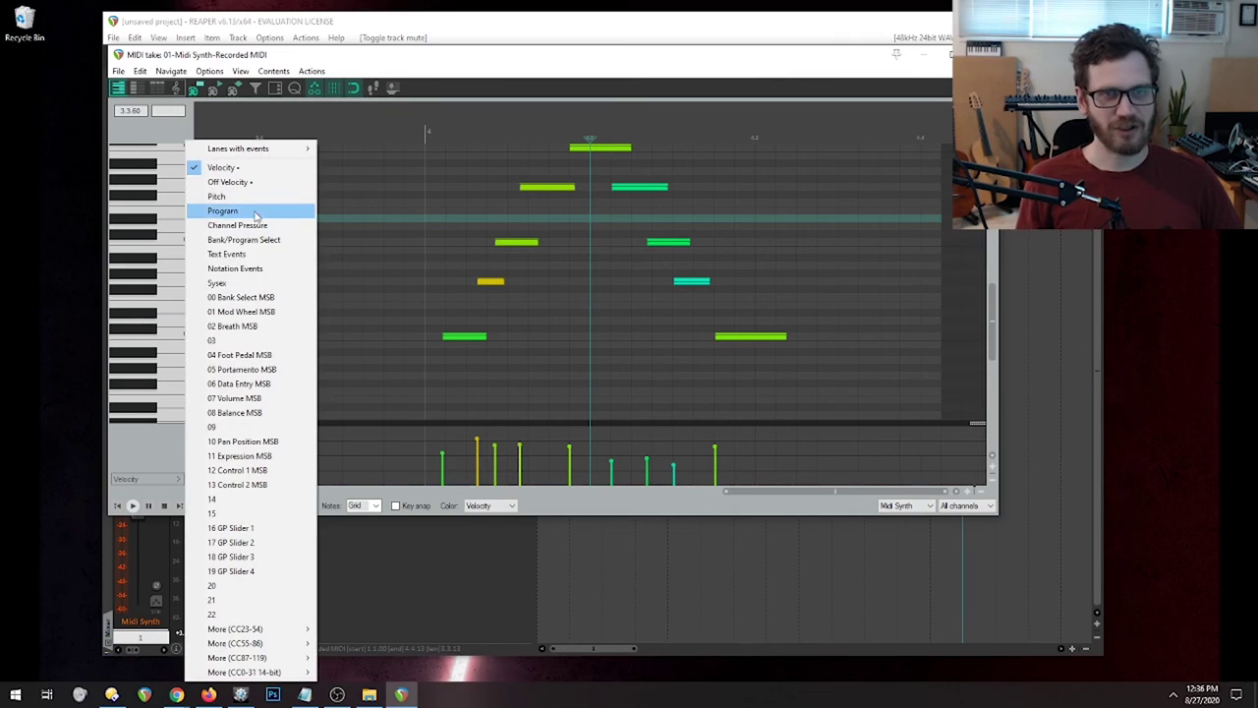
pyautogui.click(239, 313)
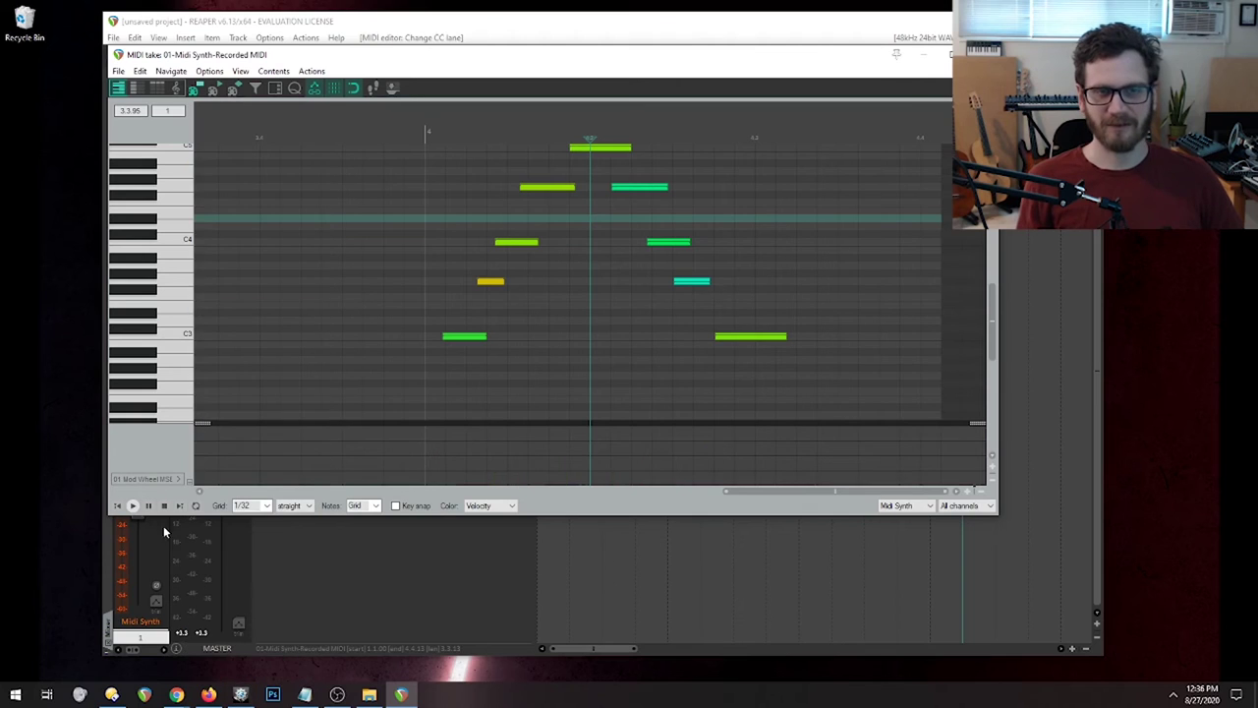
pyautogui.click(176, 477)
pyautogui.click(224, 167)
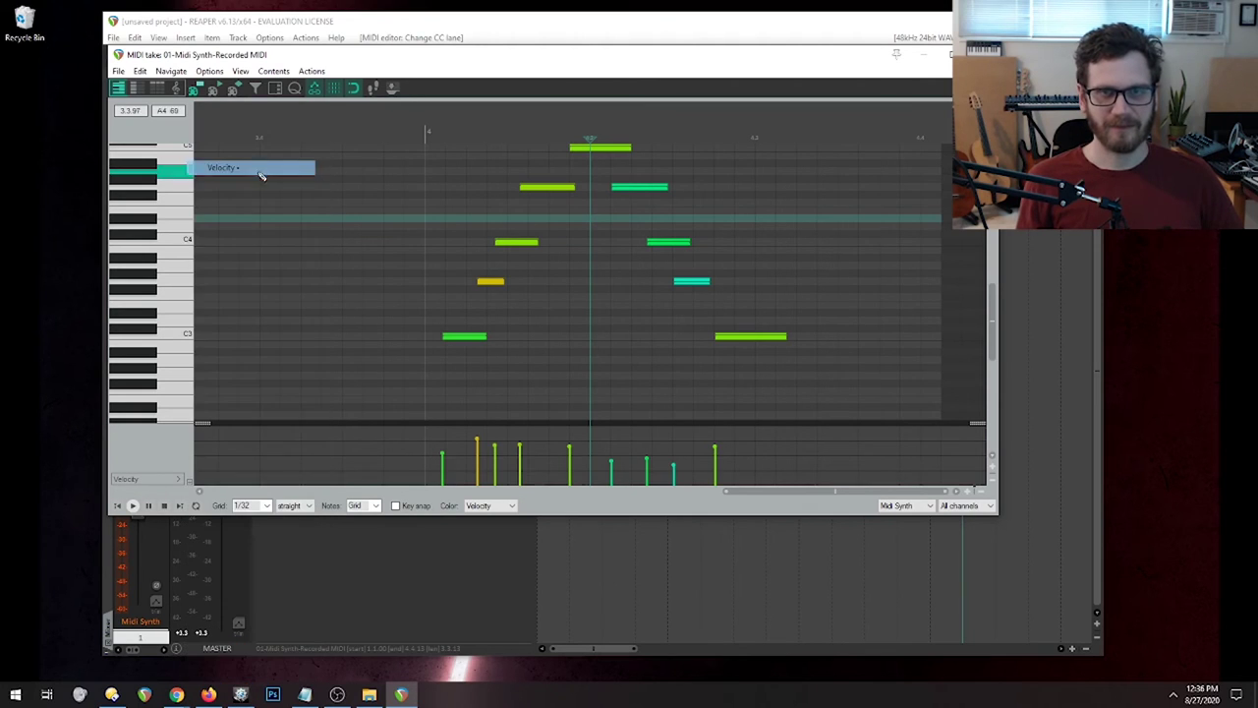
# Redraw the velocities of the recorded notes in the Velocity lane and close the MIDI editor.
pyautogui.moveTo(411, 459)
pyautogui.mouseDown()
pyautogui.moveTo(487, 444)
pyautogui.moveTo(644, 462)
pyautogui.moveTo(706, 444)
pyautogui.moveTo(744, 457)
pyautogui.moveTo(779, 446)
pyautogui.moveTo(523, 449)
pyautogui.mouseUp()
pyautogui.moveTo(610, 442); pyautogui.dragTo(610, 443)
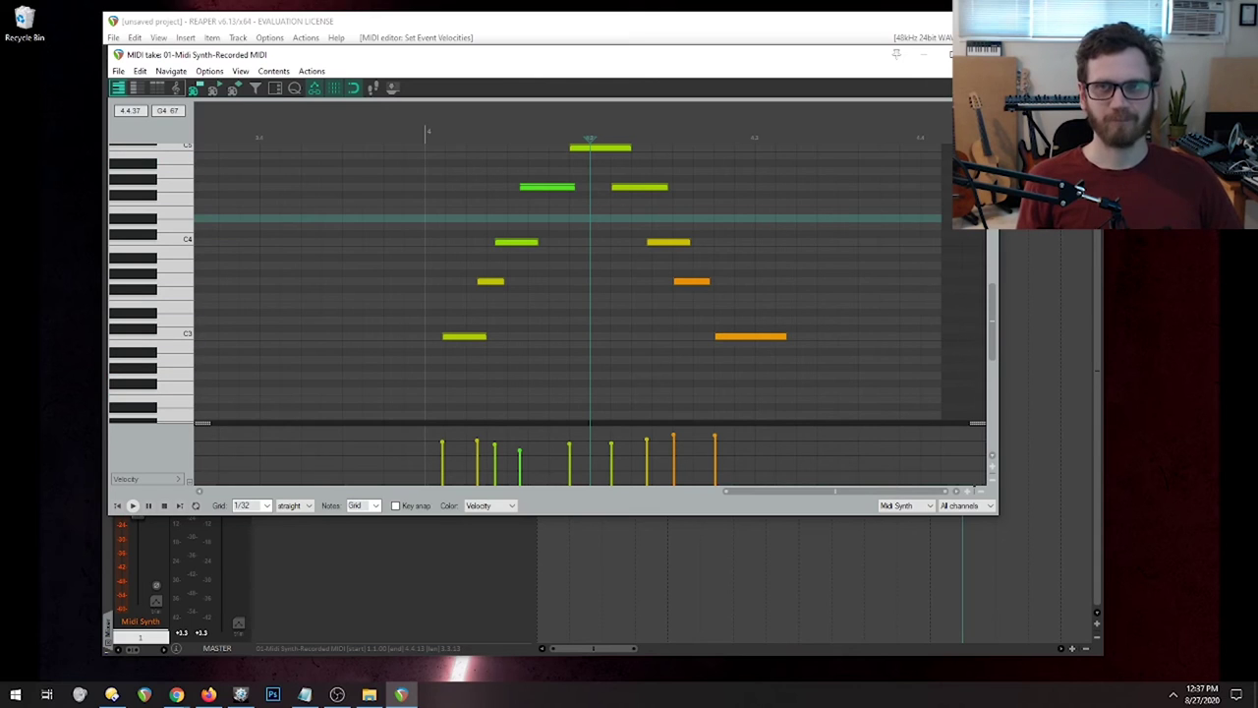
pyautogui.press('Escape')
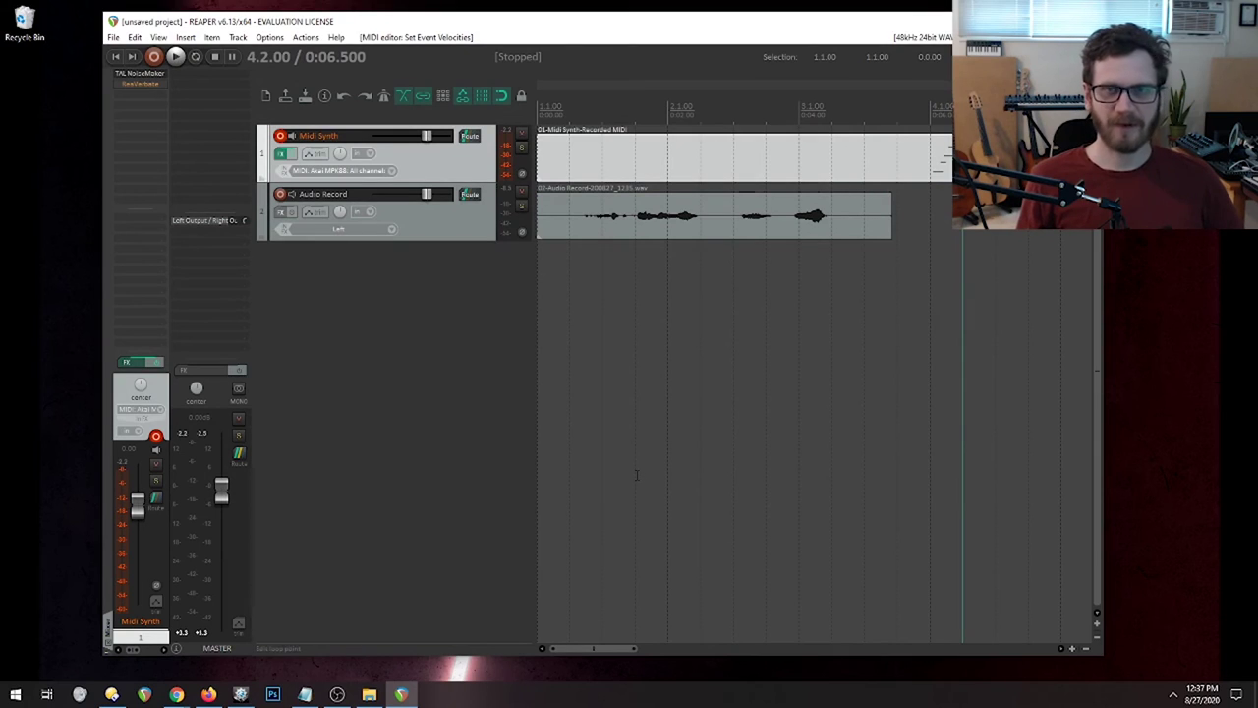
pyautogui.hotkey('alt', 'Tab')
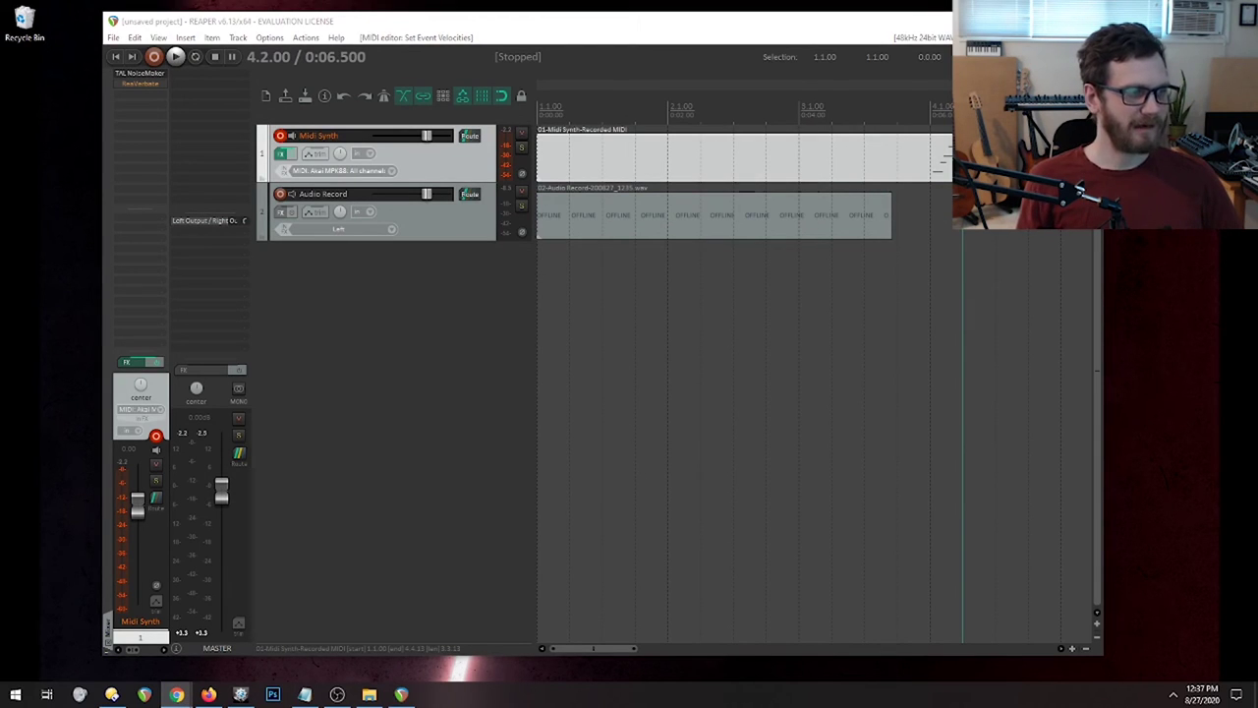
pyautogui.hotkey('alt', 'Tab')
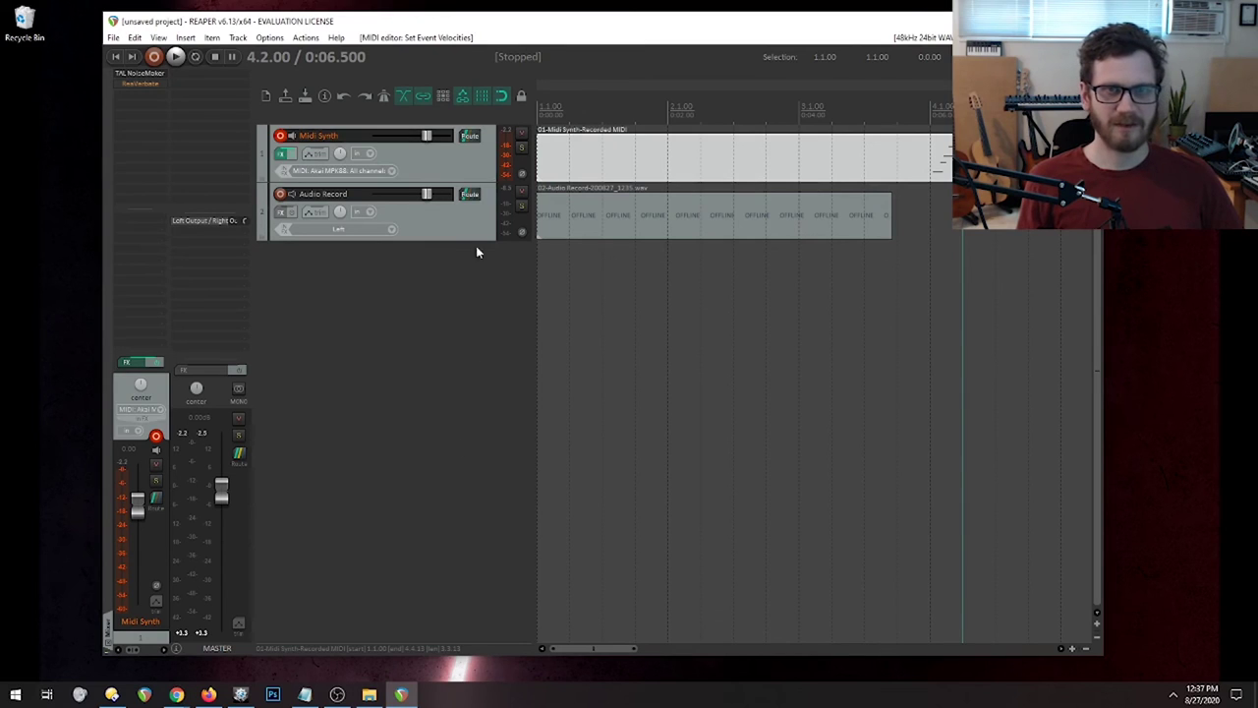
# Select the Midi Synth track and disarm it from recording.
pyautogui.click(473, 171)
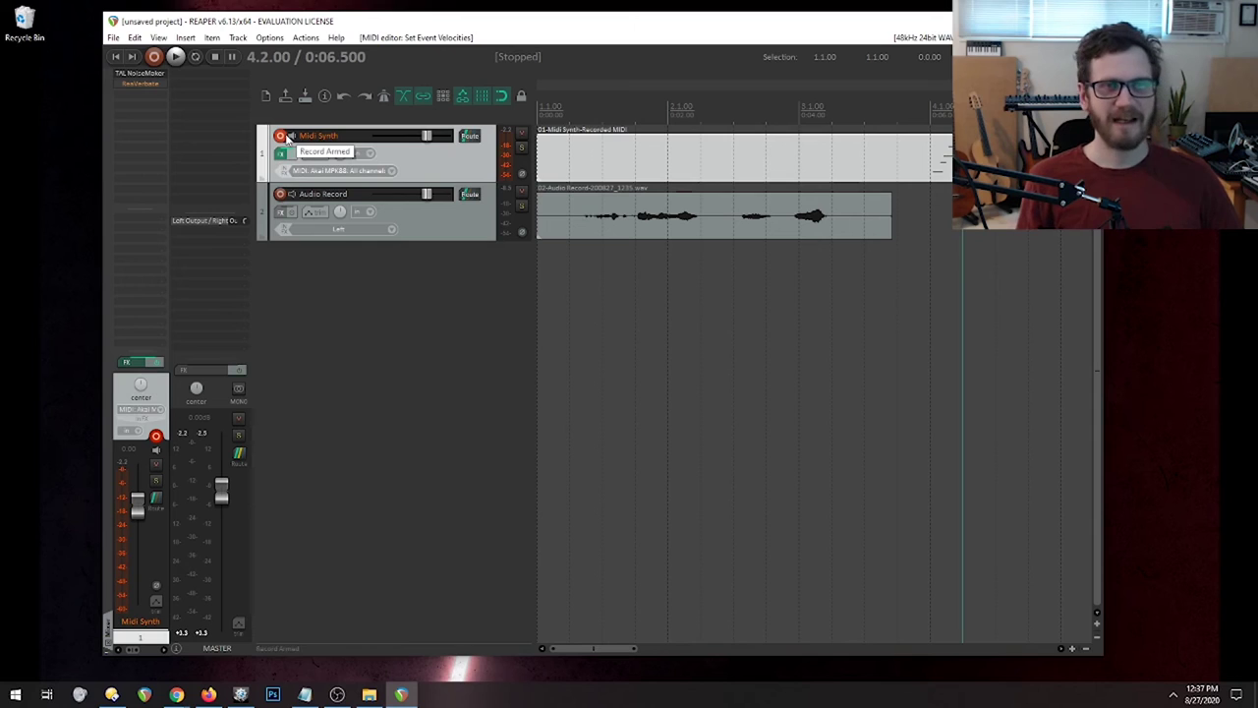
pyautogui.click(282, 137)
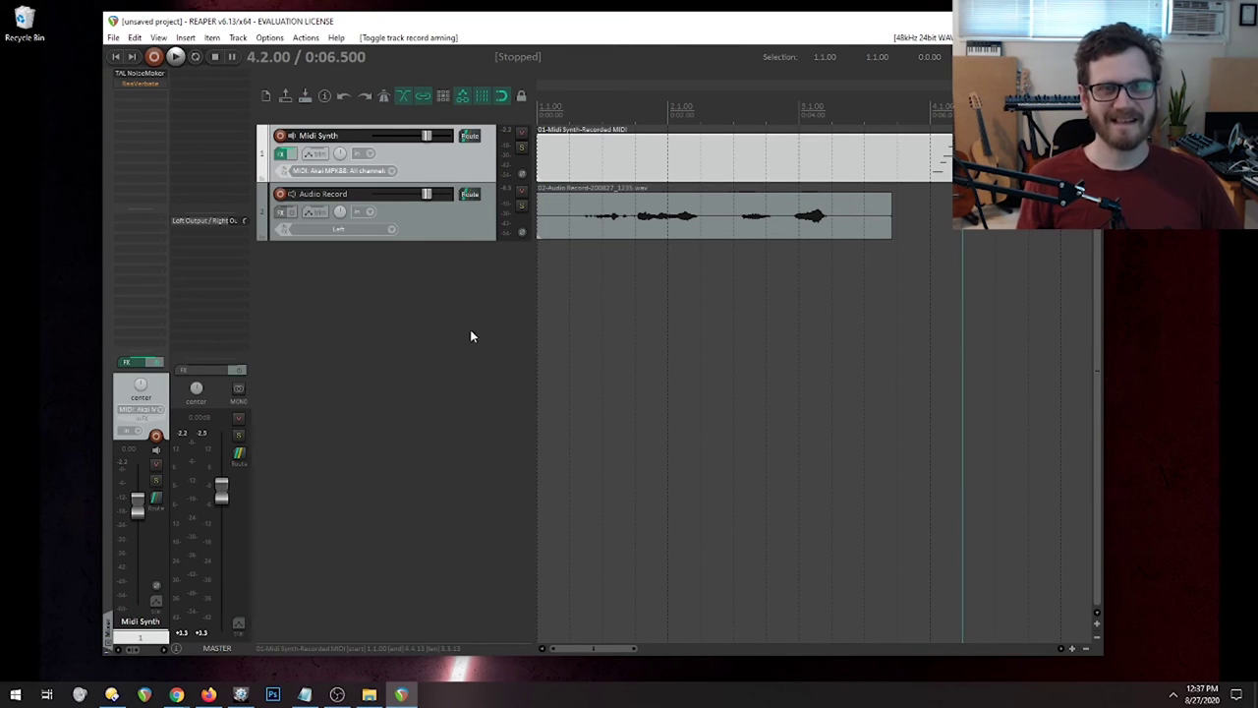
# Add a new track below Audio Record and name it Reverb.
pyautogui.doubleClick(394, 293)
pyautogui.doubleClick(318, 254)
pyautogui.write('R')
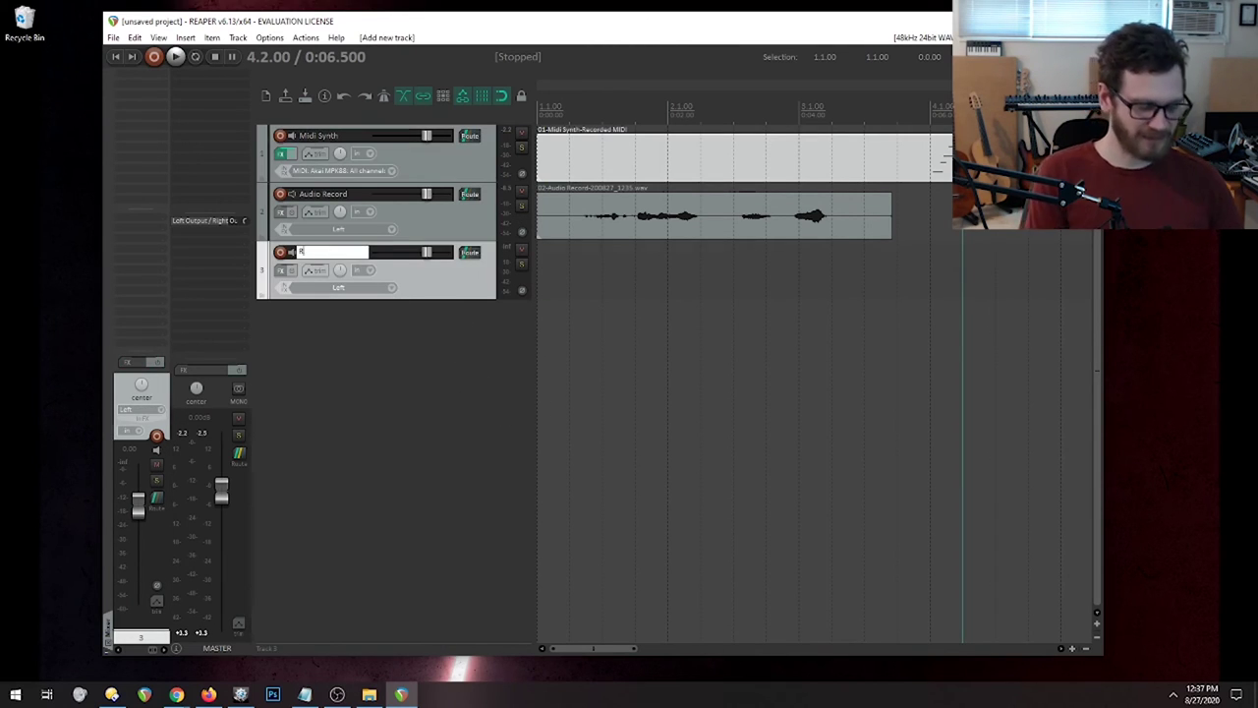
pyautogui.write('everb')
pyautogui.press('Return')
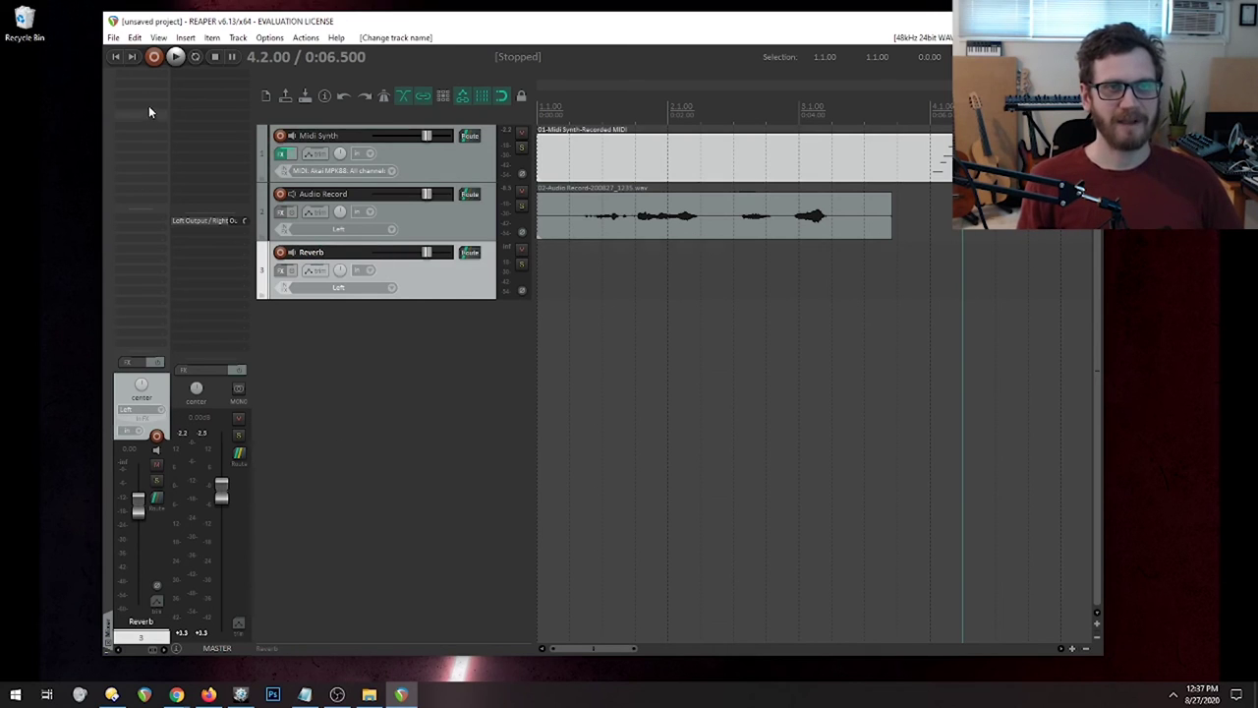
# Add the ReaVerbate effect to the Reverb track and close its effect window.
pyautogui.press('f')
pyautogui.doubleClick(217, 115)
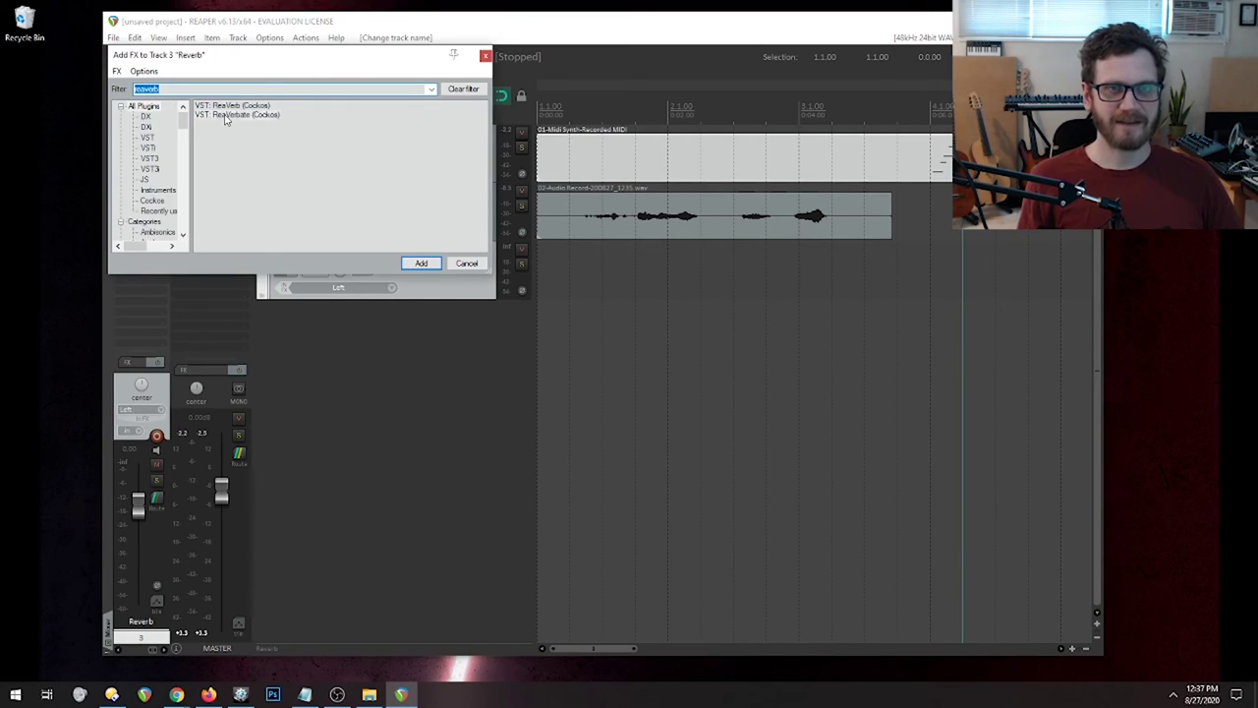
pyautogui.click(388, 61)
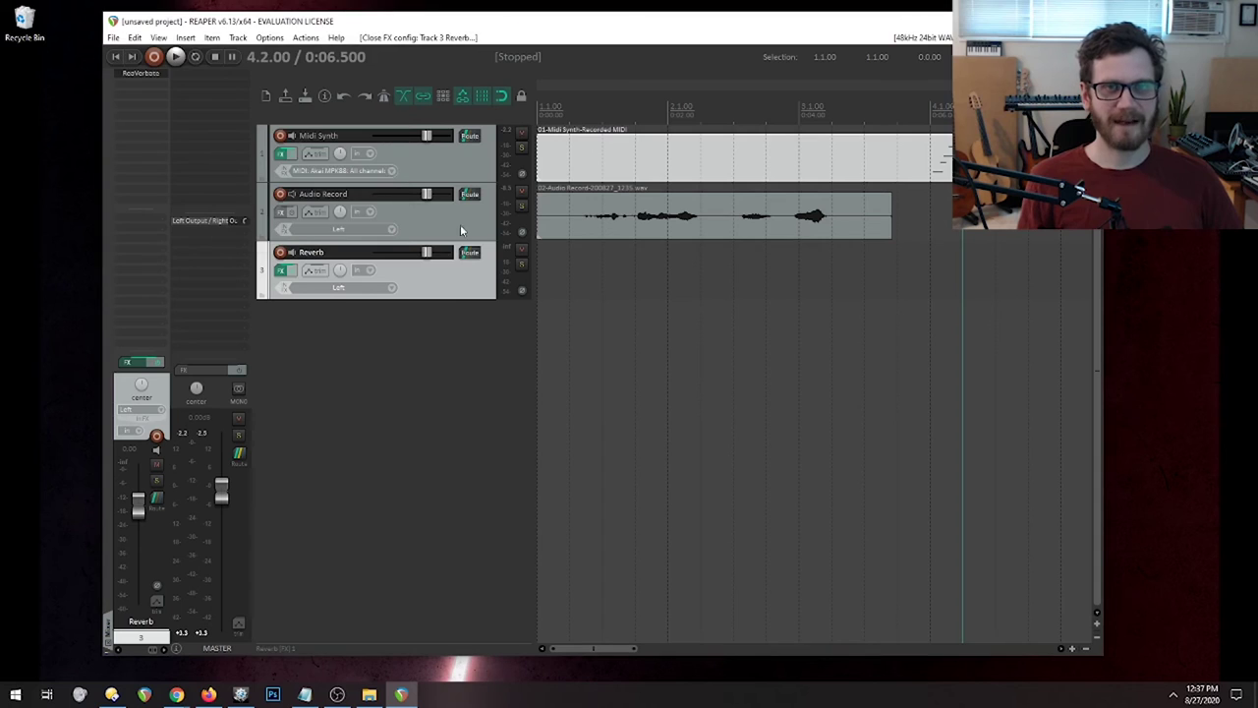
# Place the edit cursor at 4.1.00 and make a time selection over the recorded audio item, from 1.1.00 to 3.4.00.
pyautogui.click(930, 106)
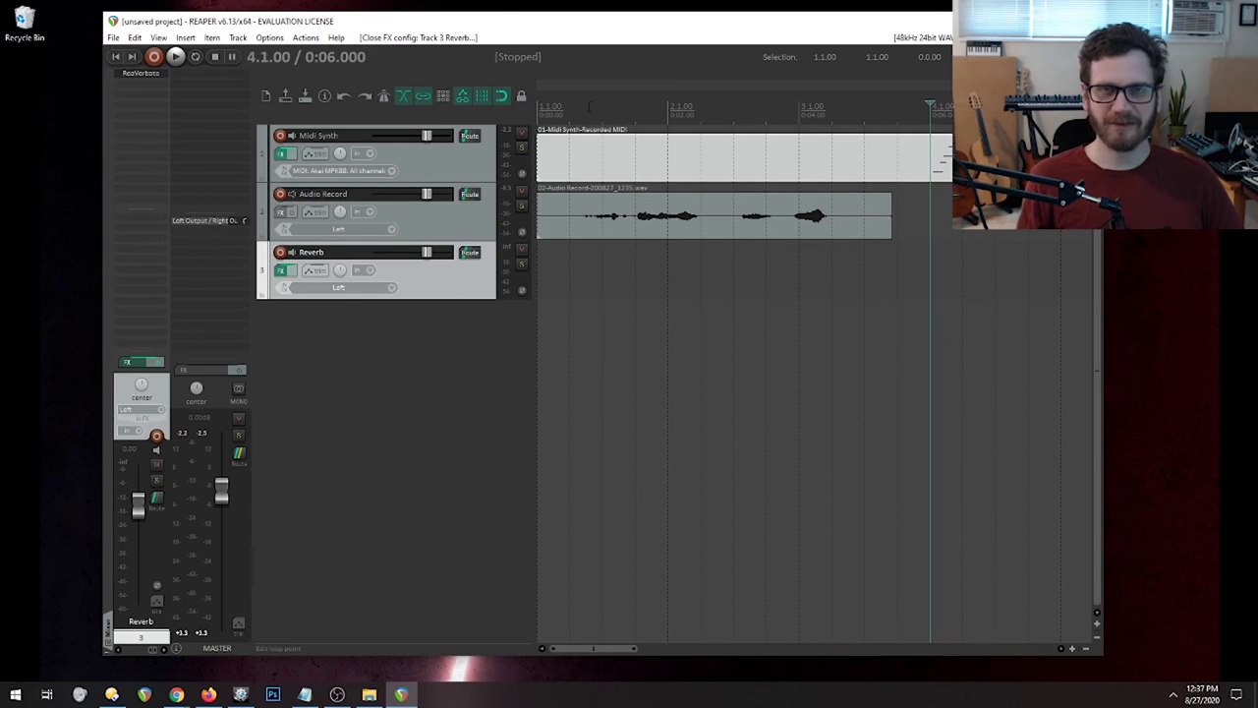
pyautogui.moveTo(538, 126); pyautogui.dragTo(890, 128)
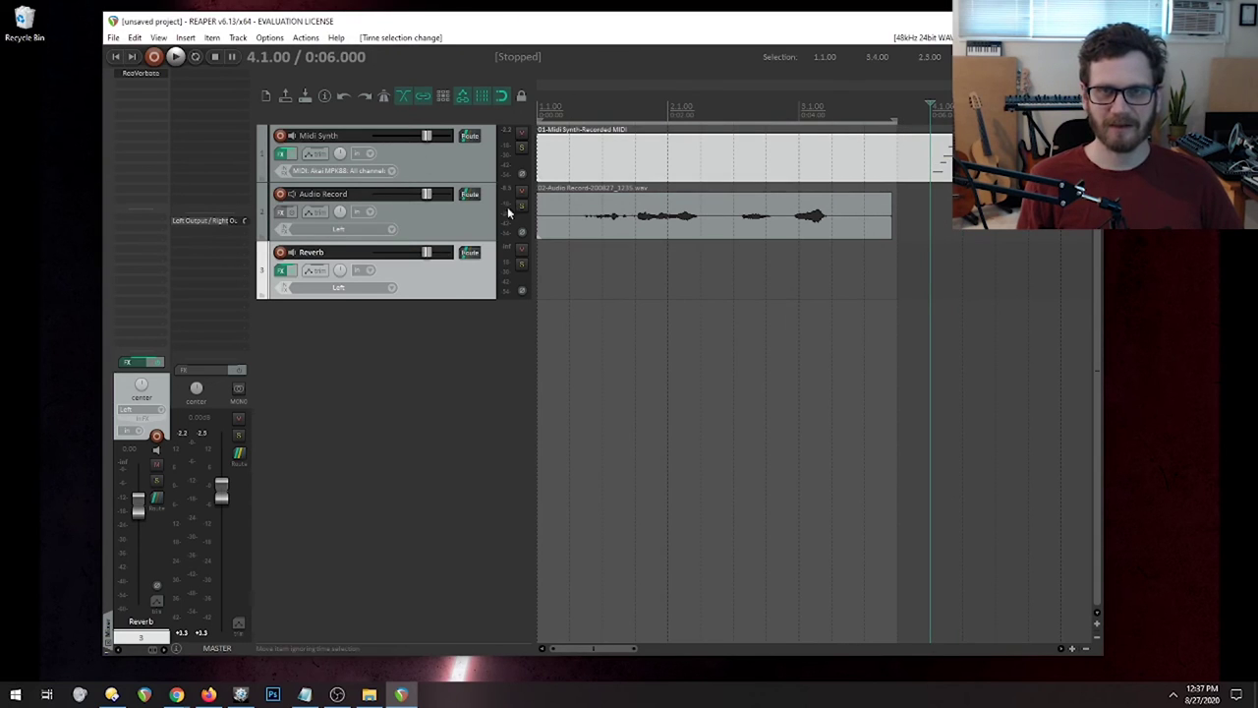
# Create a send from the Audio Record track to the Reverb track, keeping its default settings, and close the send controls.
pyautogui.click(453, 228)
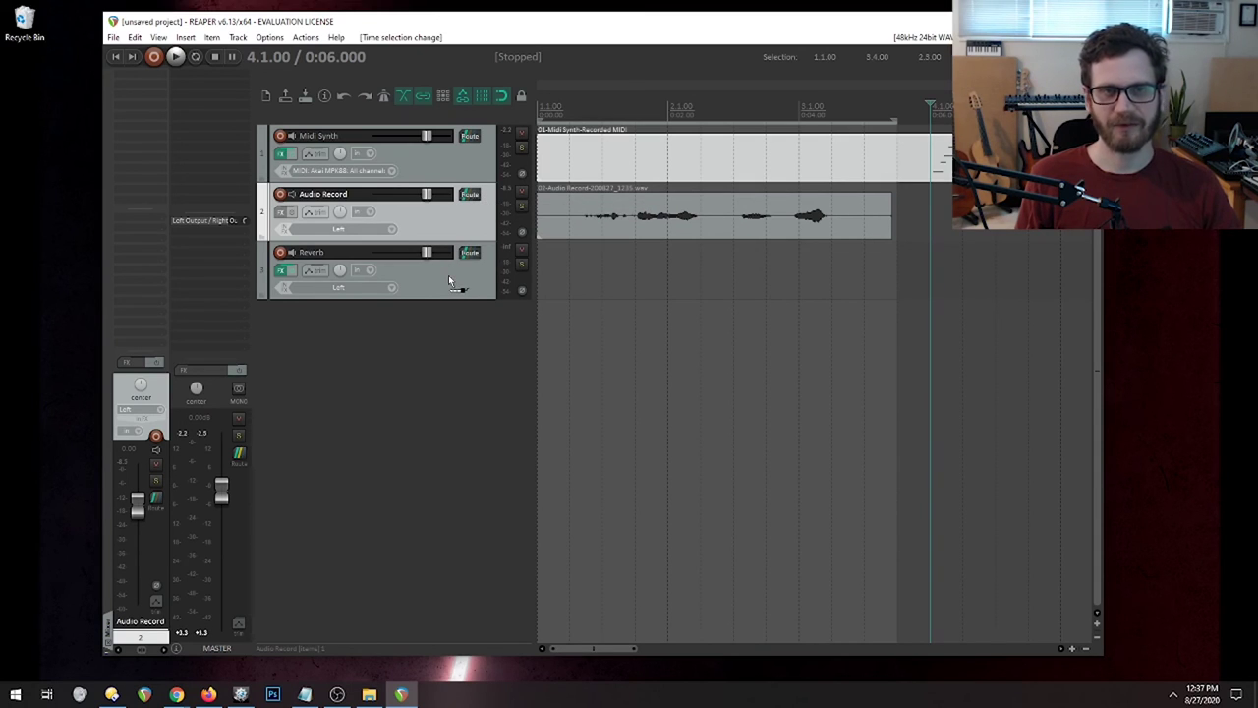
pyautogui.moveTo(449, 281); pyautogui.dragTo(452, 283)
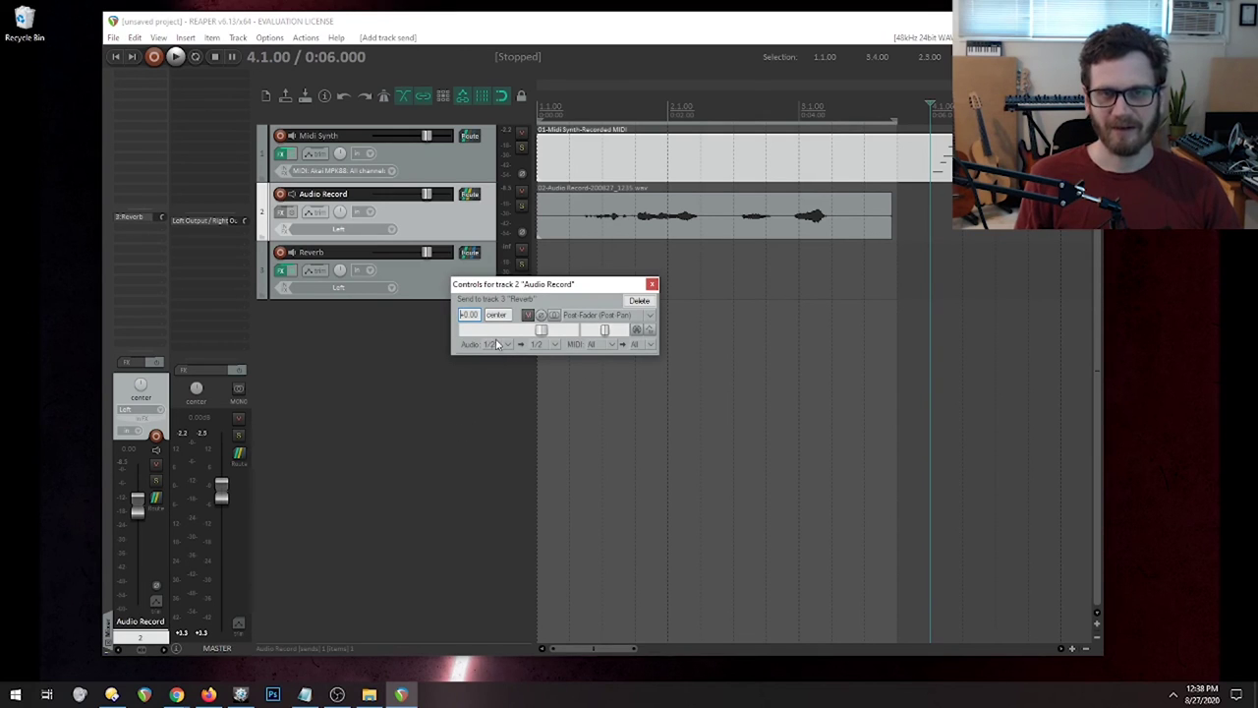
pyautogui.click(651, 284)
# Play the project from 1.2.00 and solo the Reverb track to listen to it alone, ending with playback stopped.
pyautogui.click(570, 111)
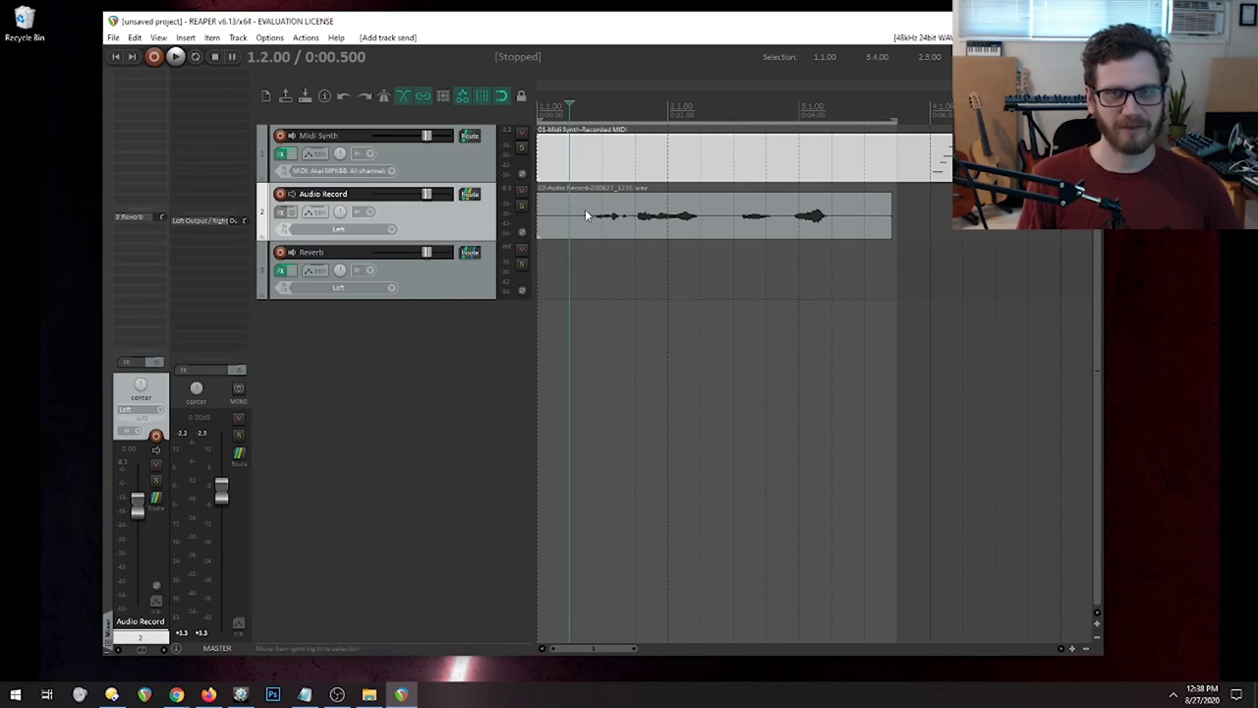
pyautogui.press('space')
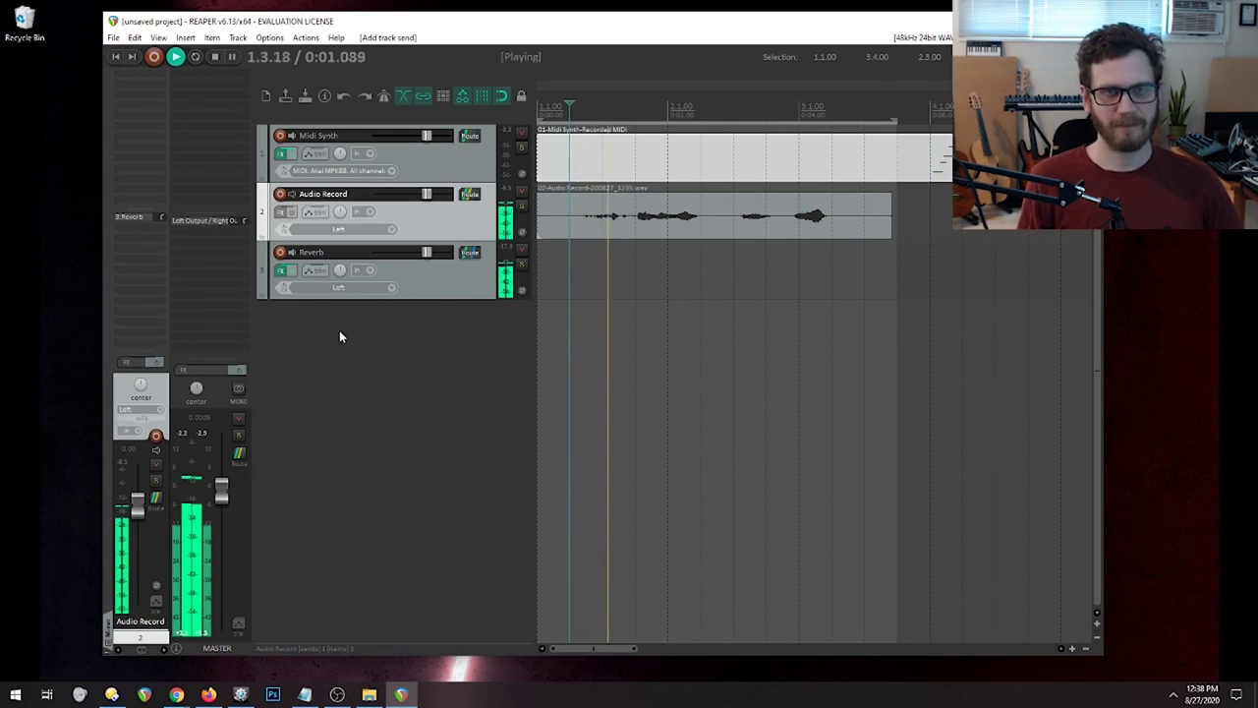
pyautogui.click(521, 263)
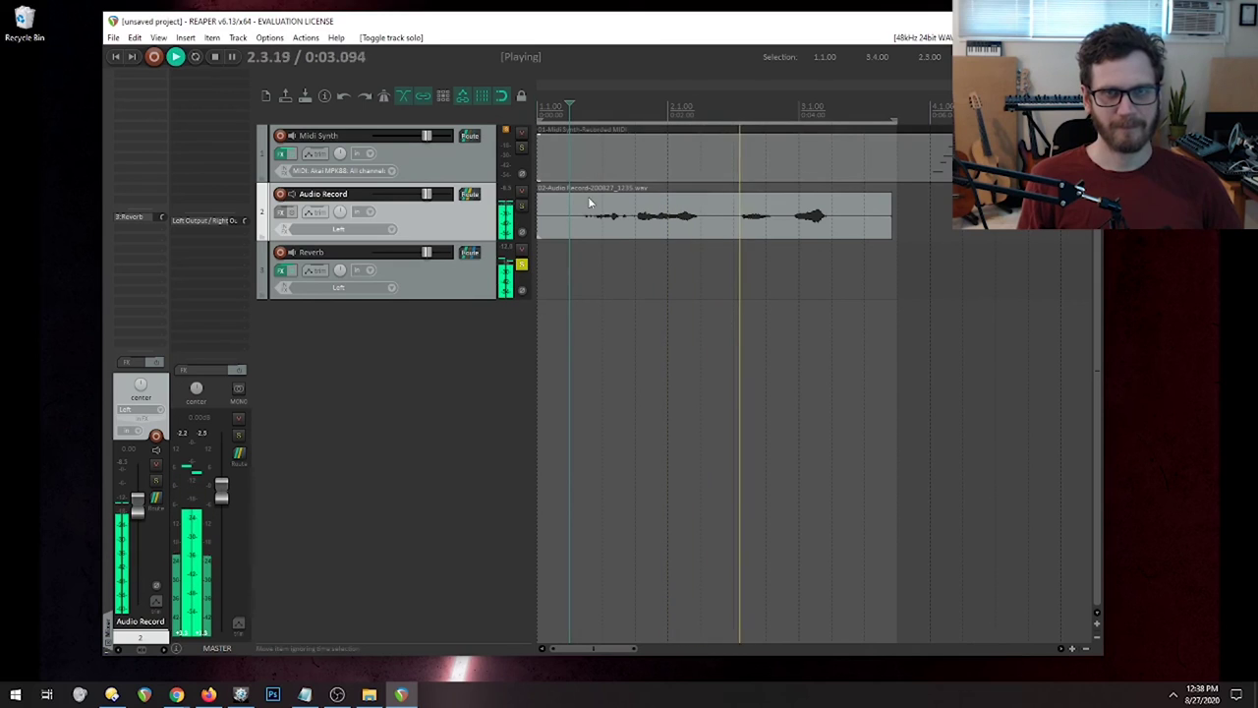
pyautogui.press('space')
# Set ReaVerbate on the Reverb track to room size 98, dry level -inf and wet level +0.0, and close its window.
pyautogui.click(417, 283)
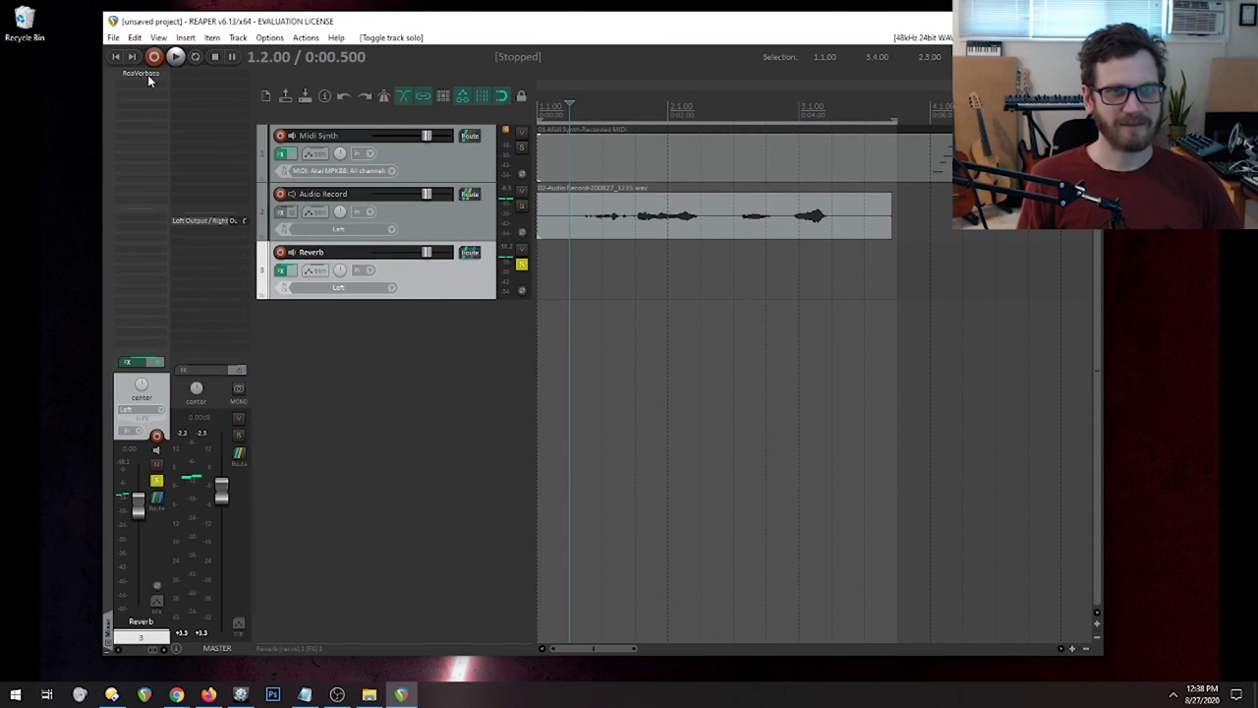
pyautogui.click(147, 75)
pyautogui.moveTo(301, 118); pyautogui.dragTo(372, 119)
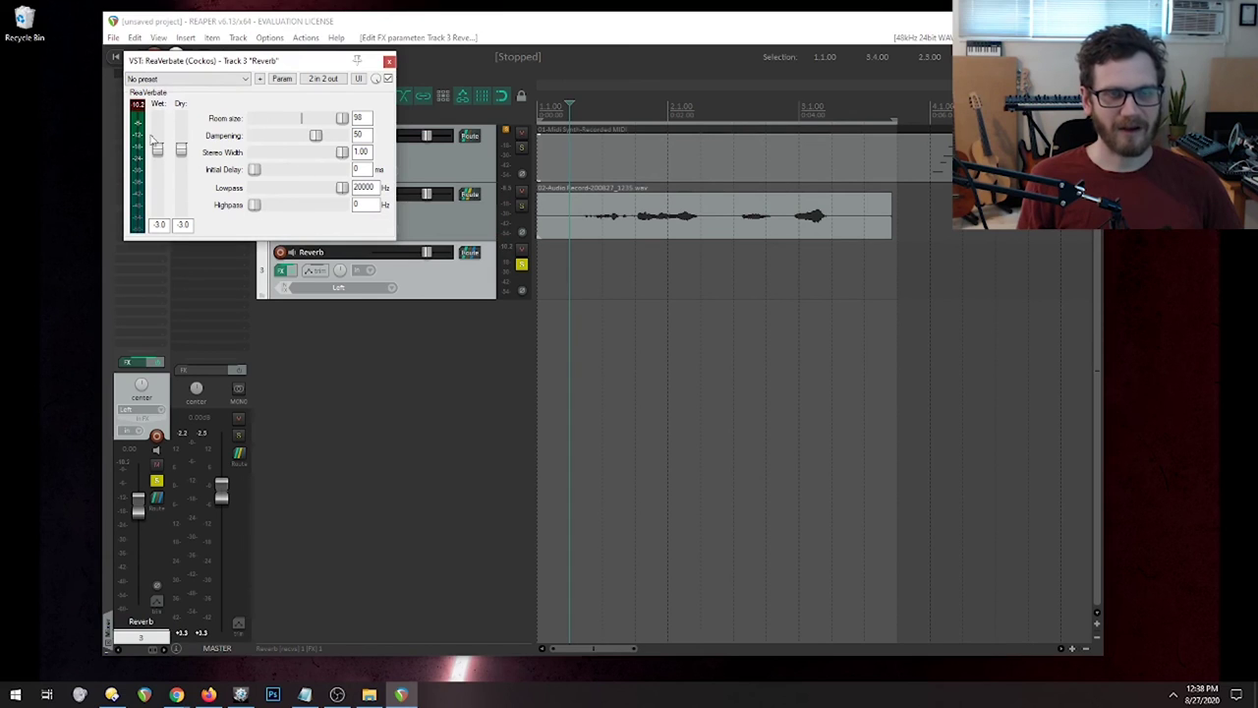
pyautogui.moveTo(187, 156); pyautogui.dragTo(187, 219)
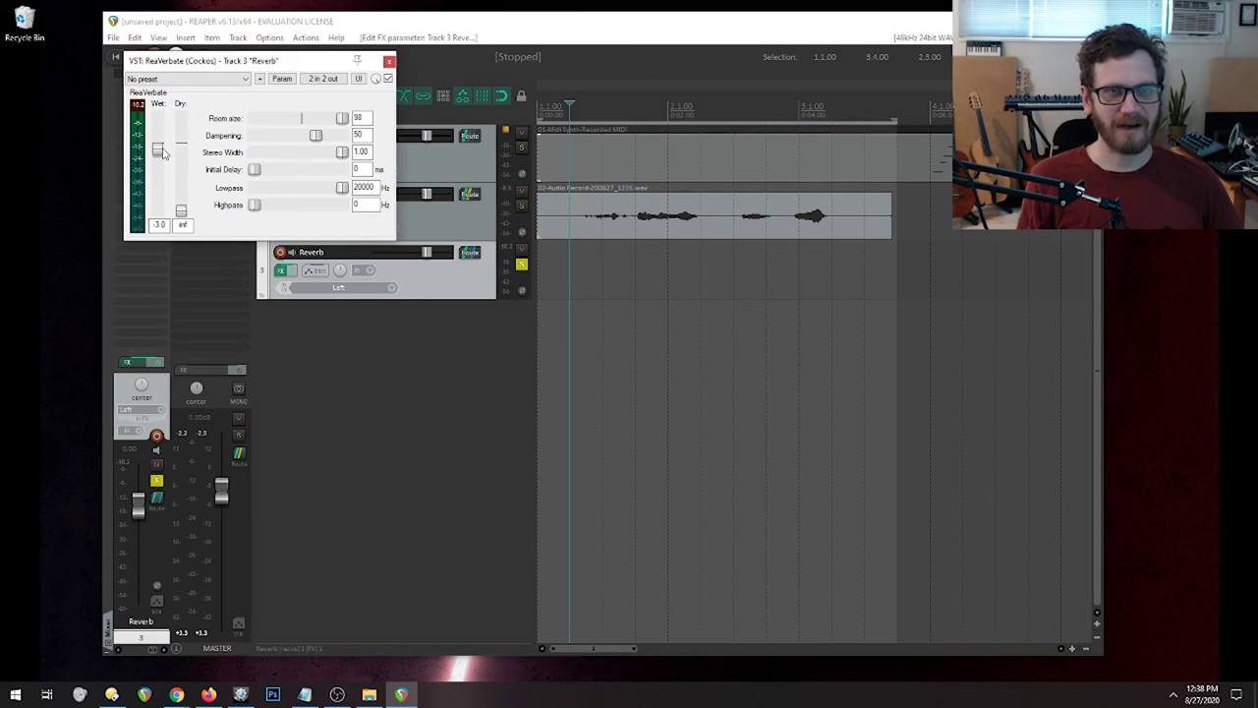
pyautogui.moveTo(163, 157); pyautogui.dragTo(163, 153)
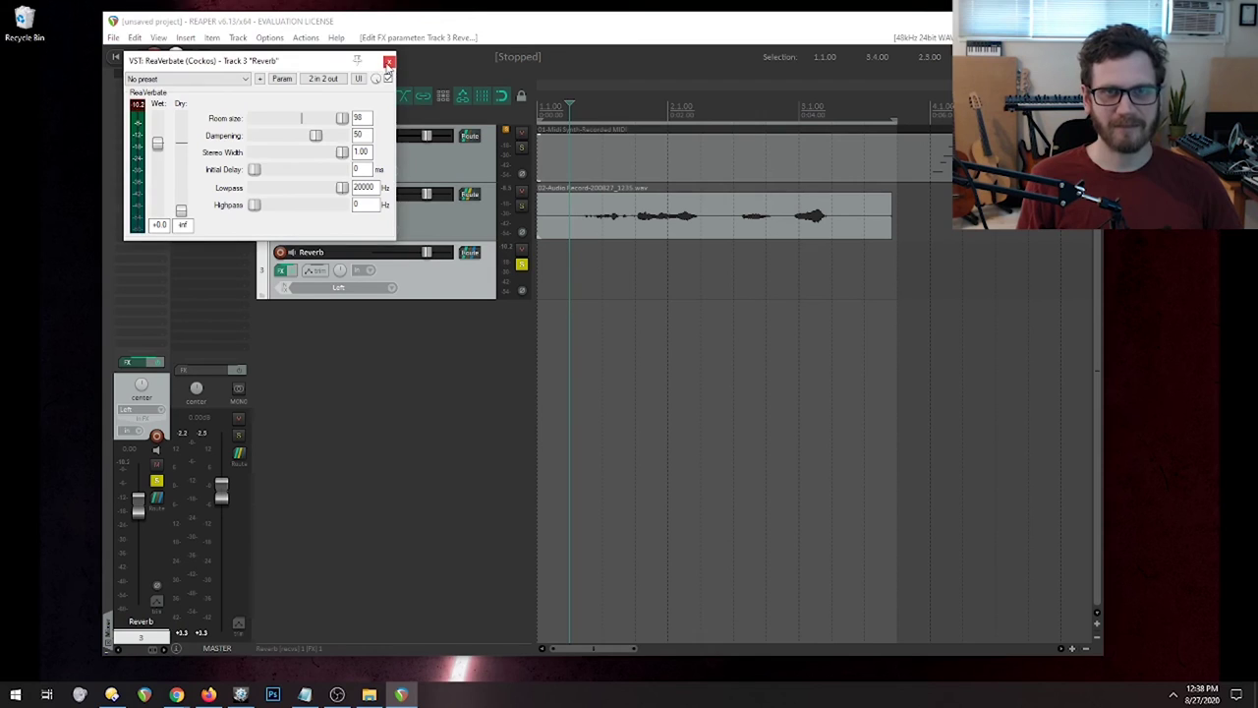
pyautogui.click(388, 65)
# Listen to the wet-only reverb during playback, take the Reverb track out of solo, and stop playback.
pyautogui.press('space')
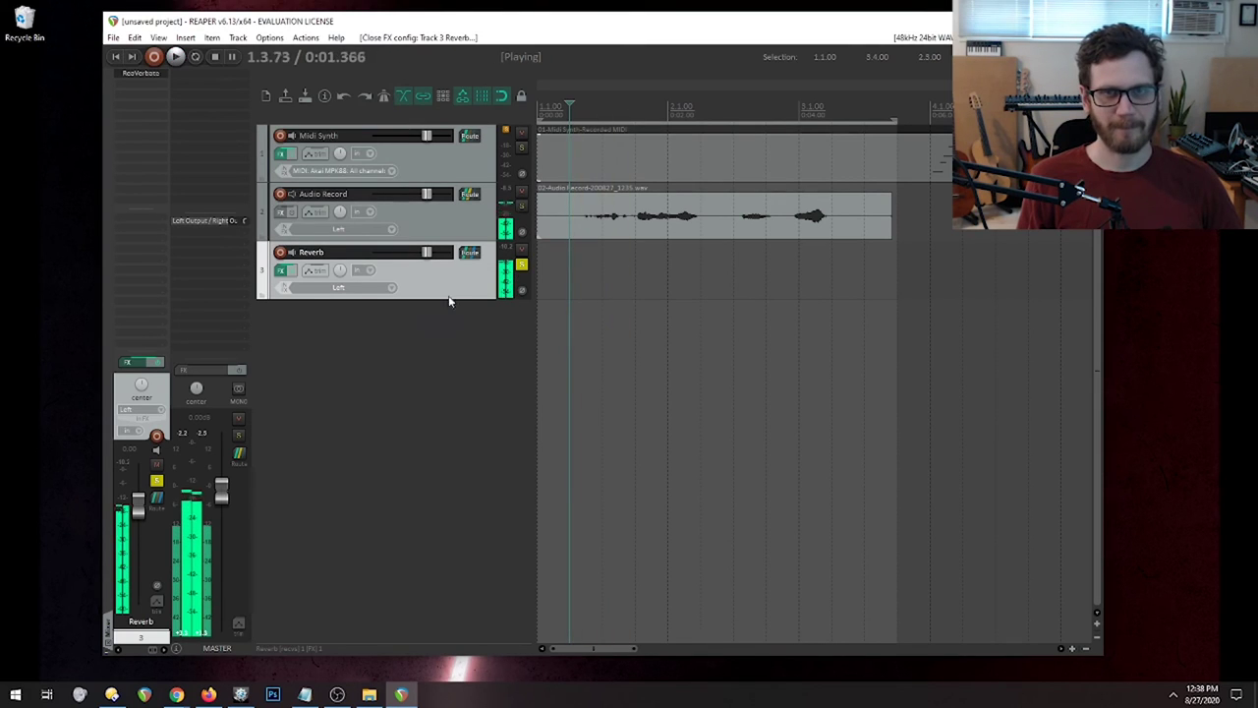
pyautogui.click(521, 263)
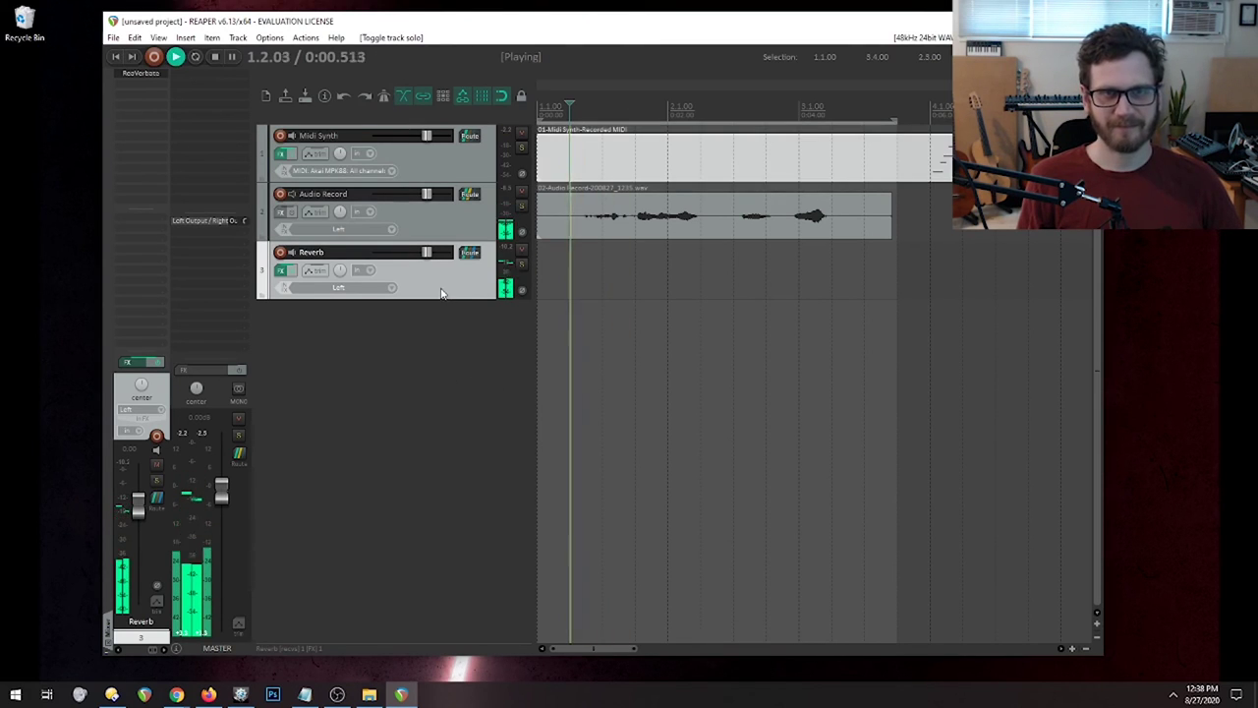
pyautogui.press('space')
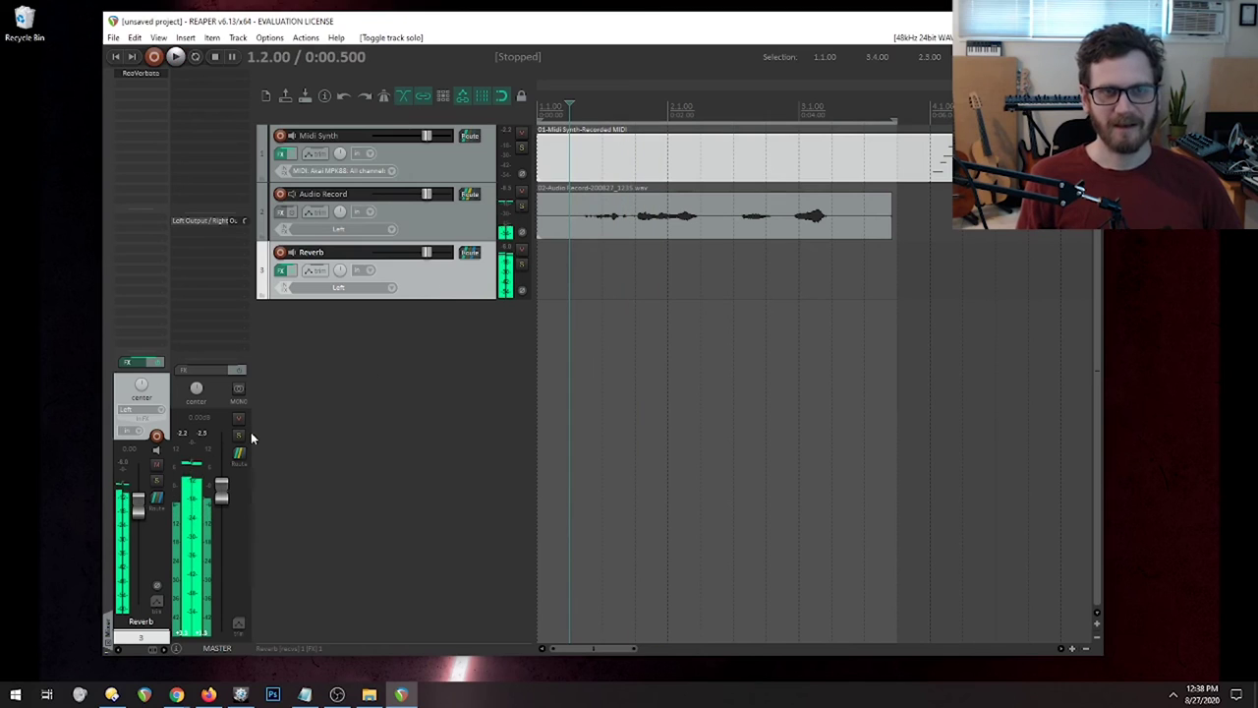
# Lower the Reverb track's volume substantially and fine-tune it slightly upward while listening to the mix.
pyautogui.moveTo(137, 506); pyautogui.dragTo(139, 558)
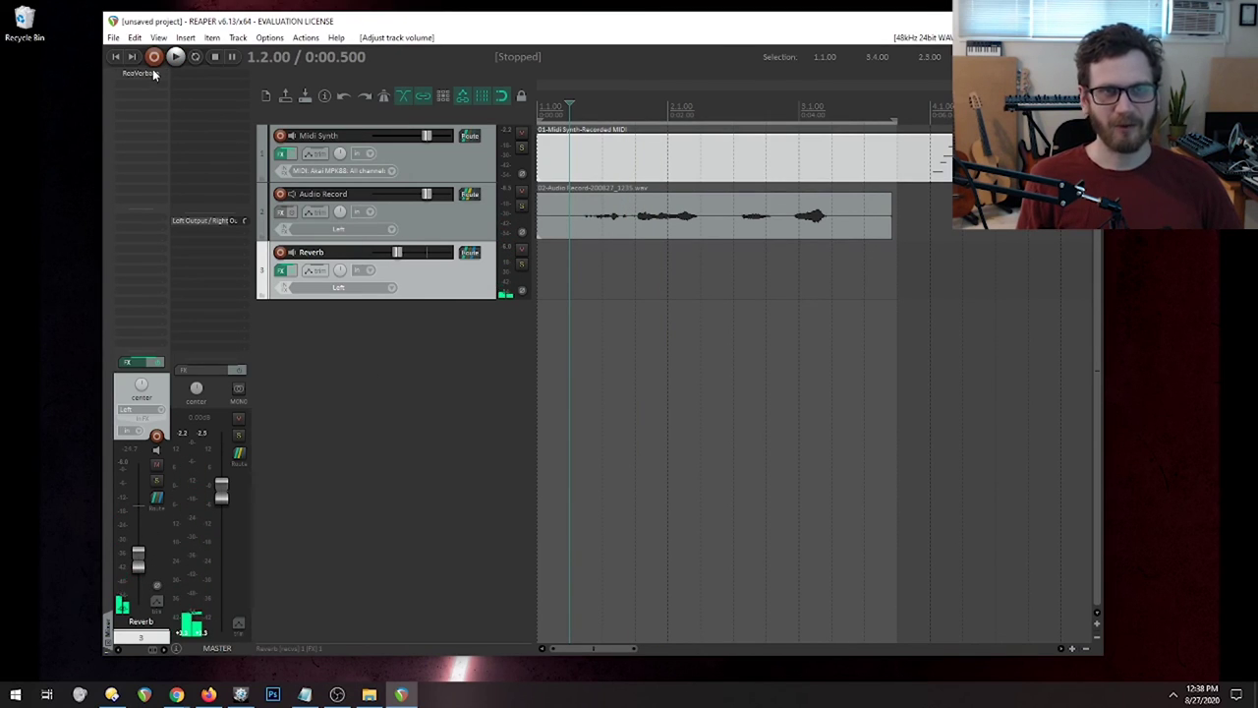
pyautogui.press('space')
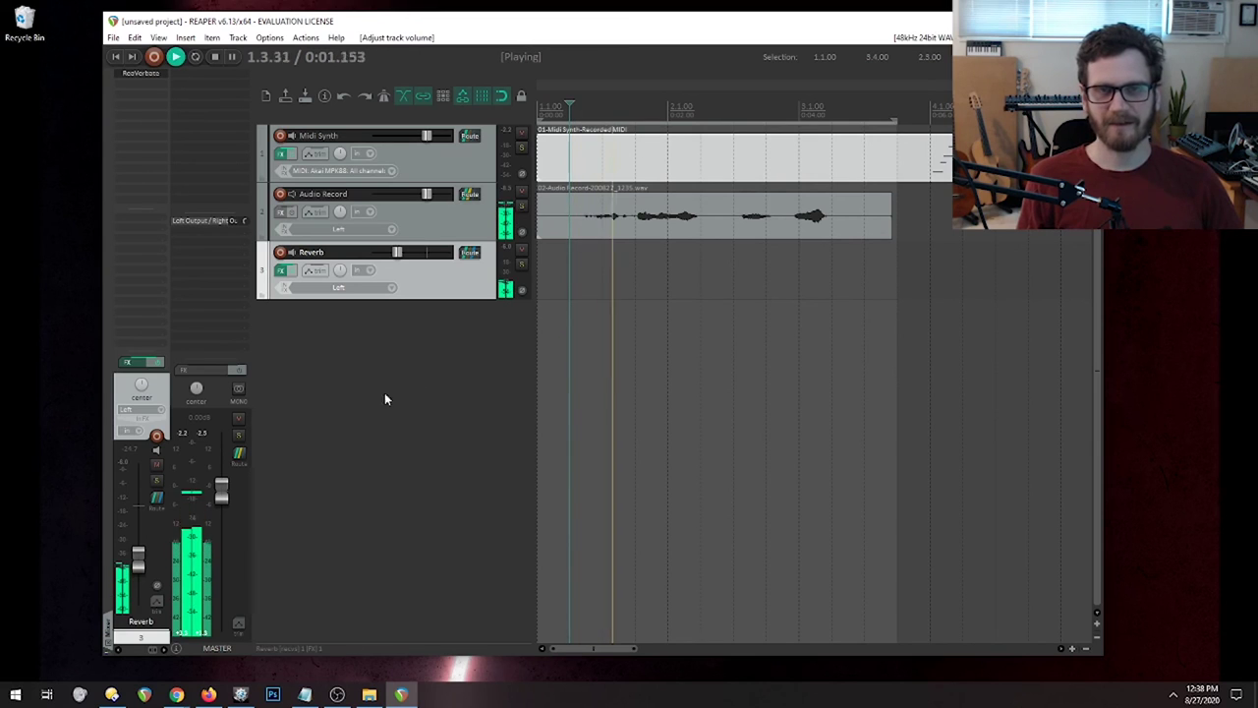
pyautogui.moveTo(138, 556)
pyautogui.mouseDown()
pyautogui.moveTo(139, 518)
pyautogui.moveTo(136, 553)
pyautogui.mouseUp()
pyautogui.press('space')
# Mute the Reverb track and add ReaVerbate directly to the Audio Record track.
pyautogui.click(480, 222)
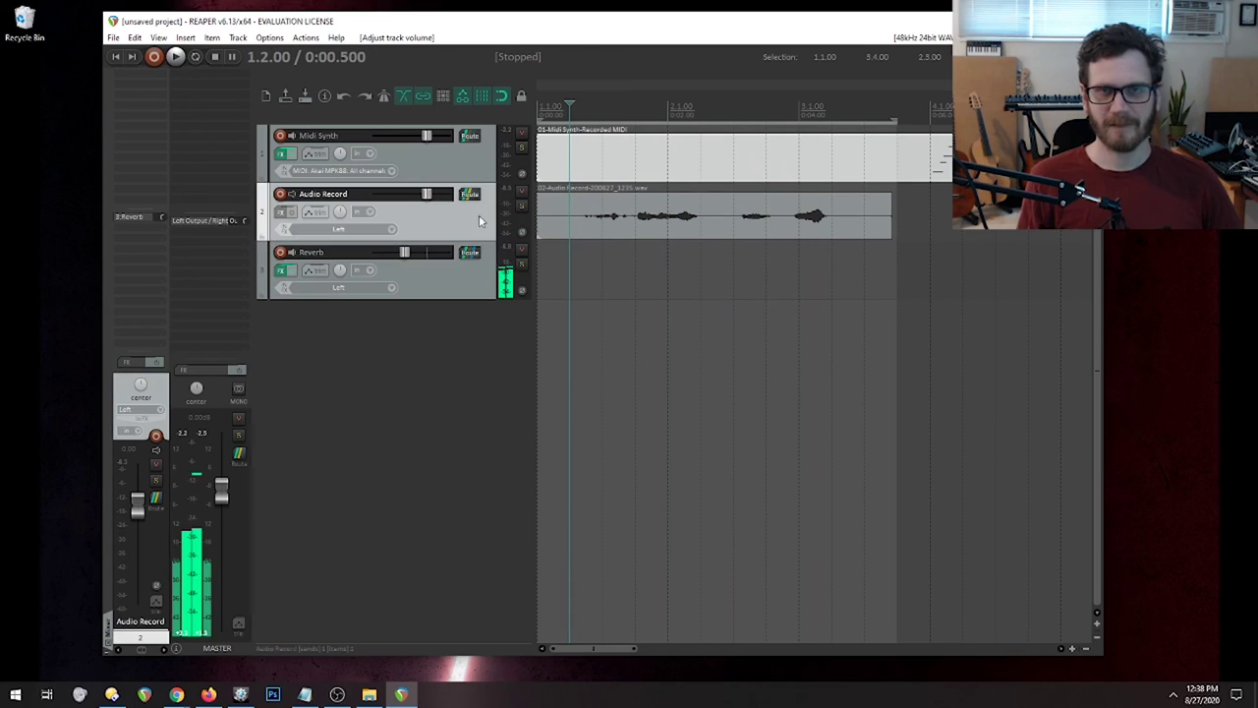
pyautogui.click(520, 249)
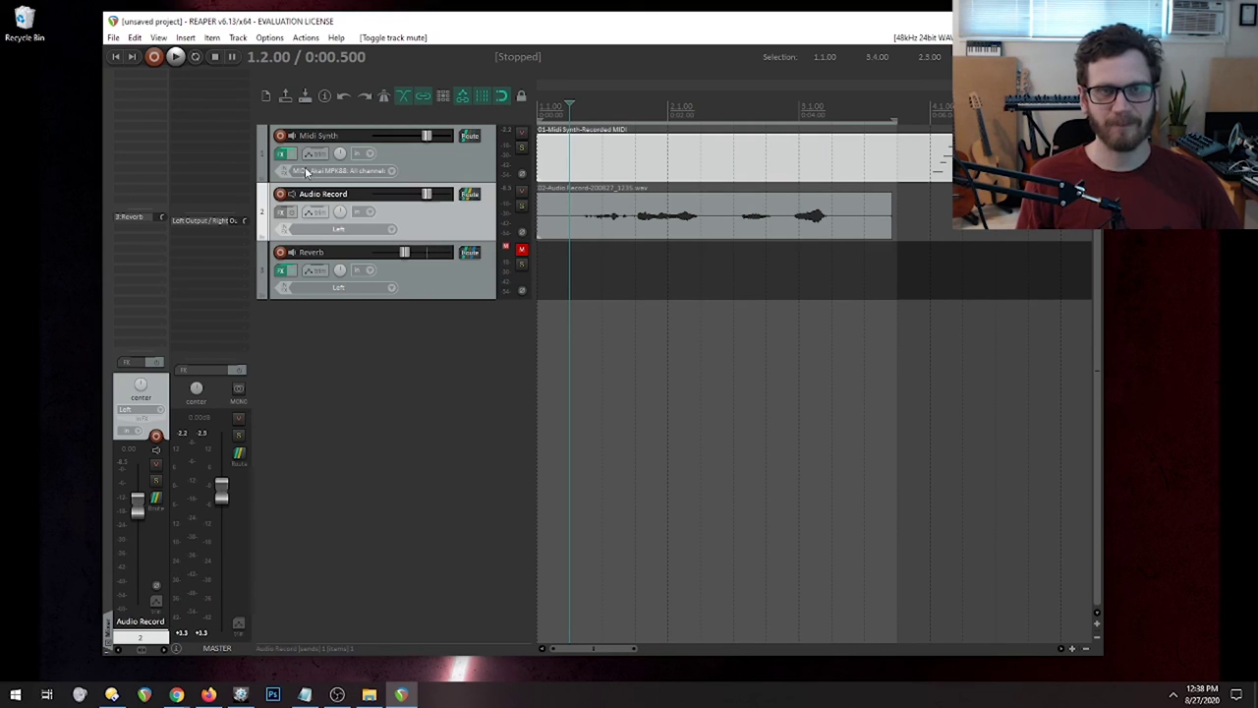
pyautogui.click(143, 69)
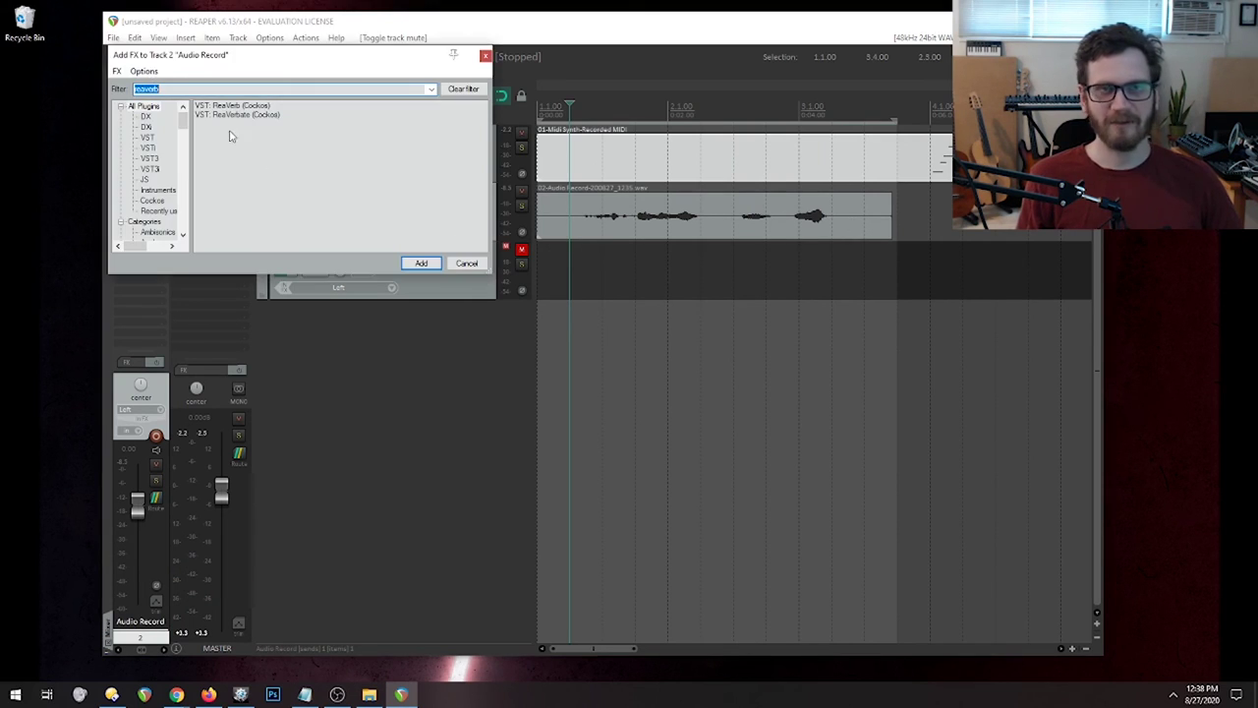
pyautogui.doubleClick(274, 115)
# Compare the Audio Record playback with ReaVerbate bypassed and active, leave the effect enabled, and close its window.
pyautogui.press('space')
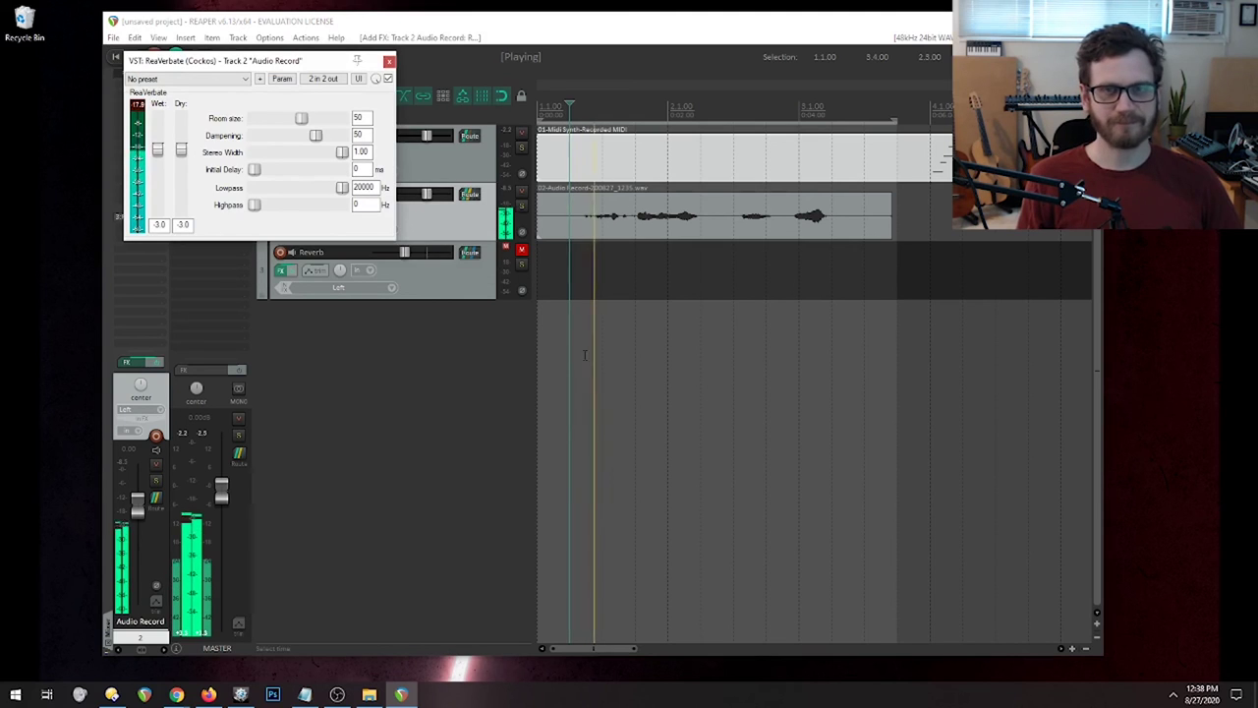
pyautogui.press('space')
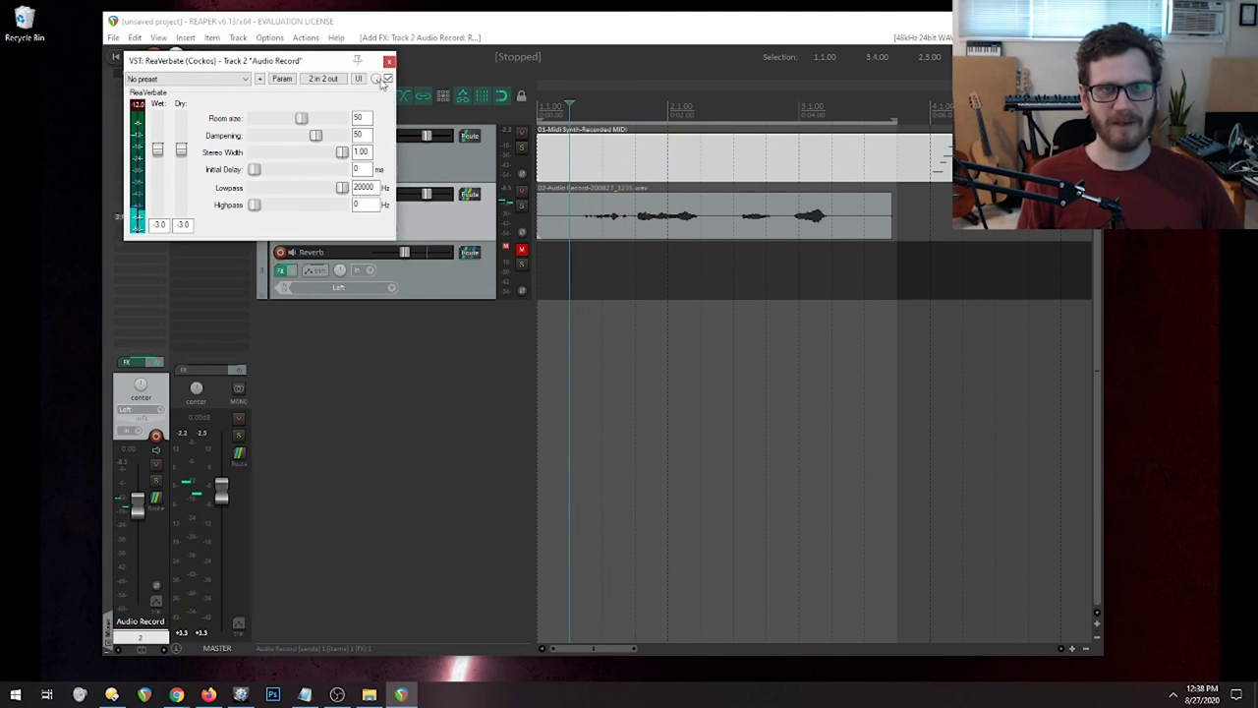
pyautogui.click(388, 79)
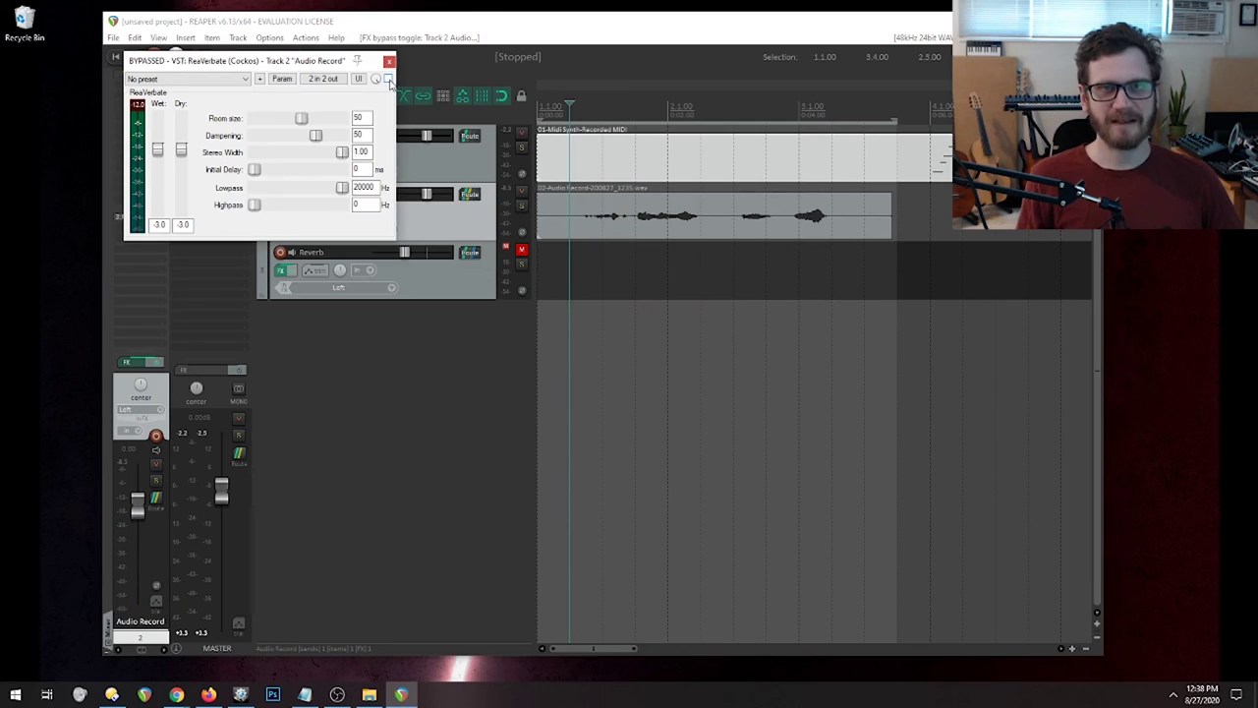
pyautogui.click(388, 78)
pyautogui.press('space')
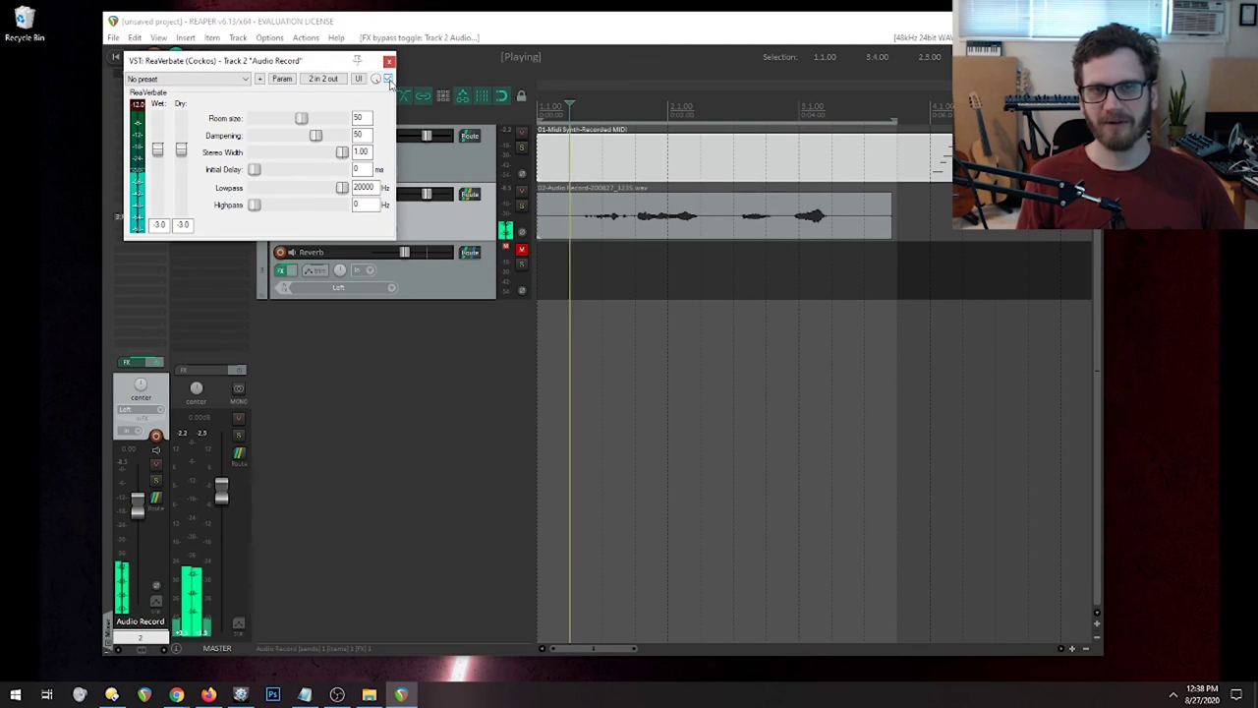
pyautogui.click(389, 78)
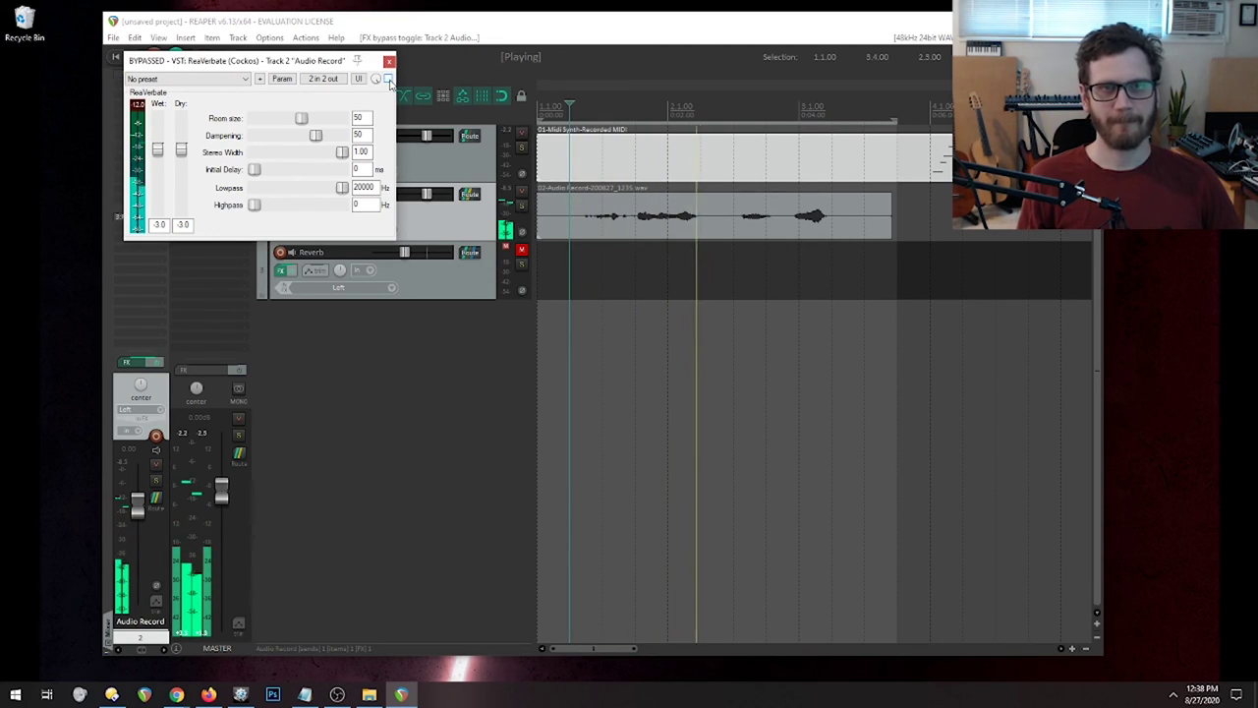
pyautogui.click(388, 79)
pyautogui.press('space')
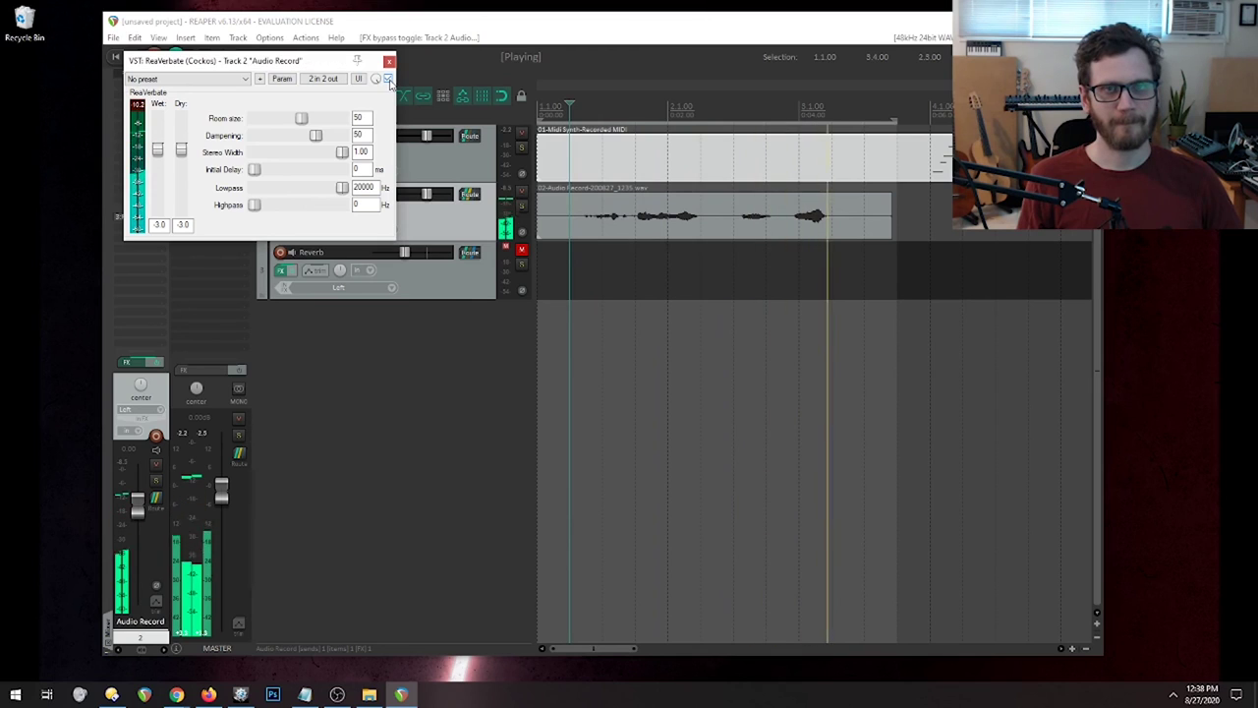
pyautogui.click(389, 61)
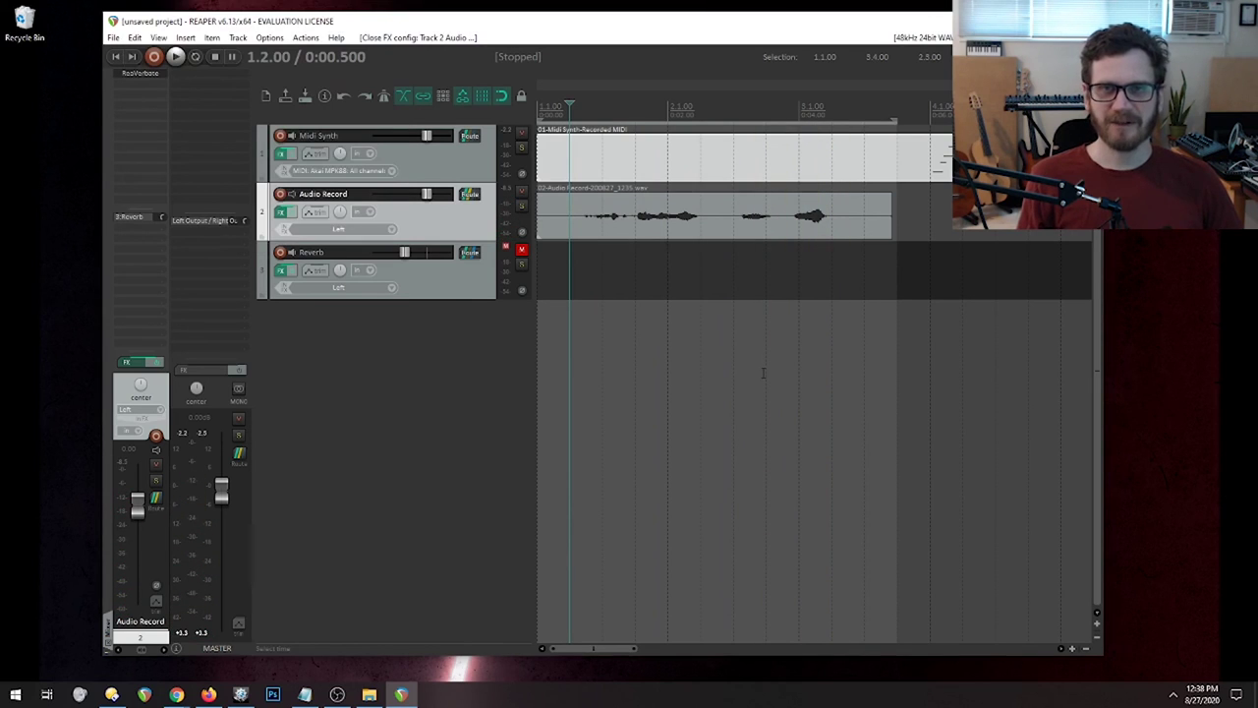
# Extend the time selection's end to 5.1.00 and set the render output to the REAPER Media folder with the file name TestRender.
pyautogui.moveTo(893, 119); pyautogui.dragTo(1062, 119)
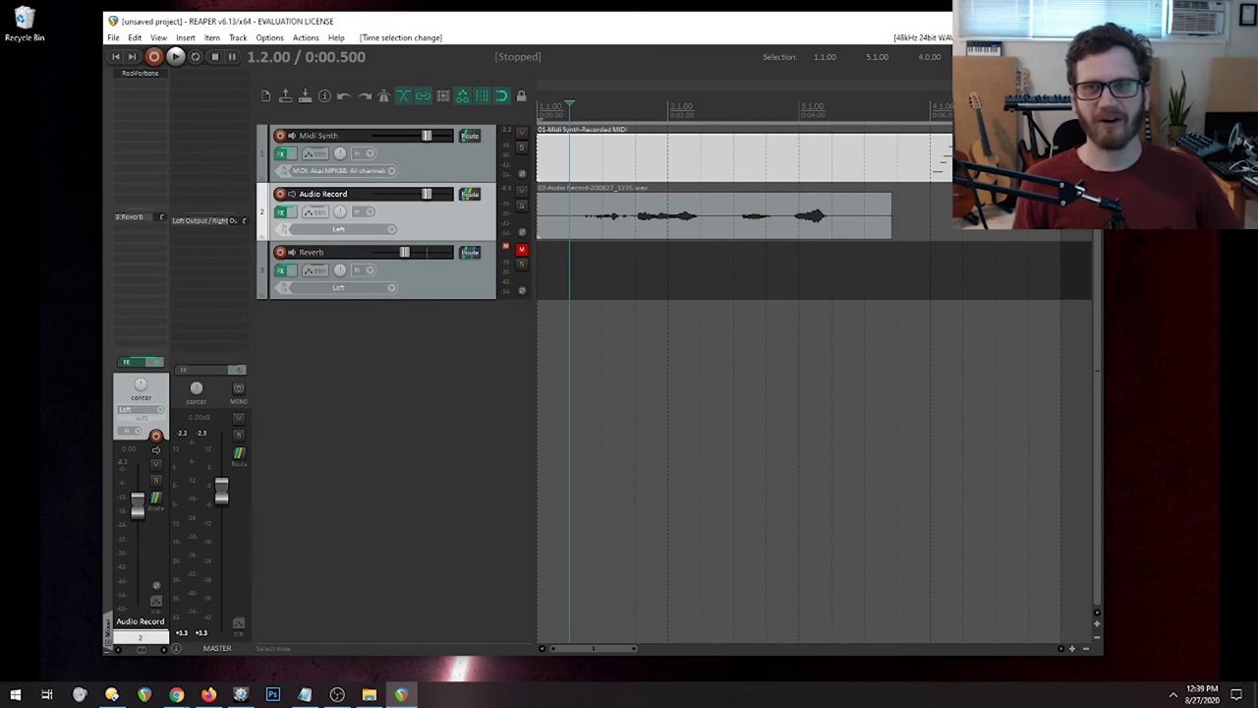
pyautogui.click(113, 37)
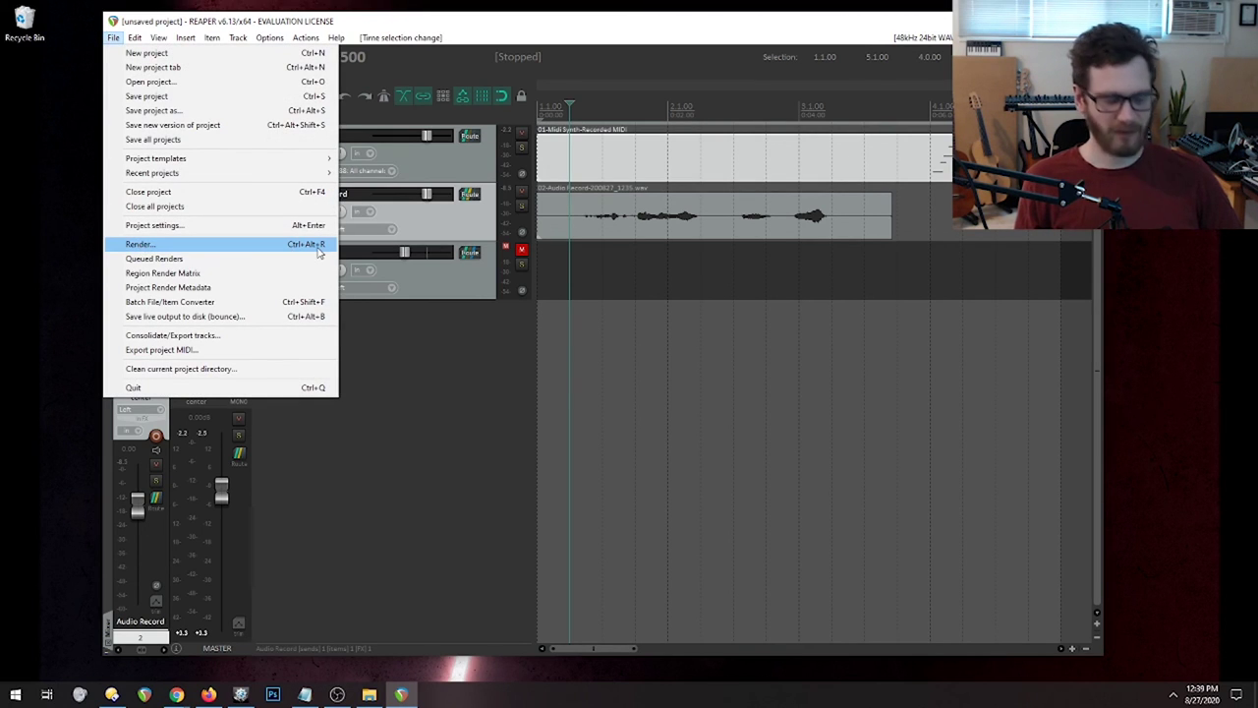
pyautogui.click(317, 248)
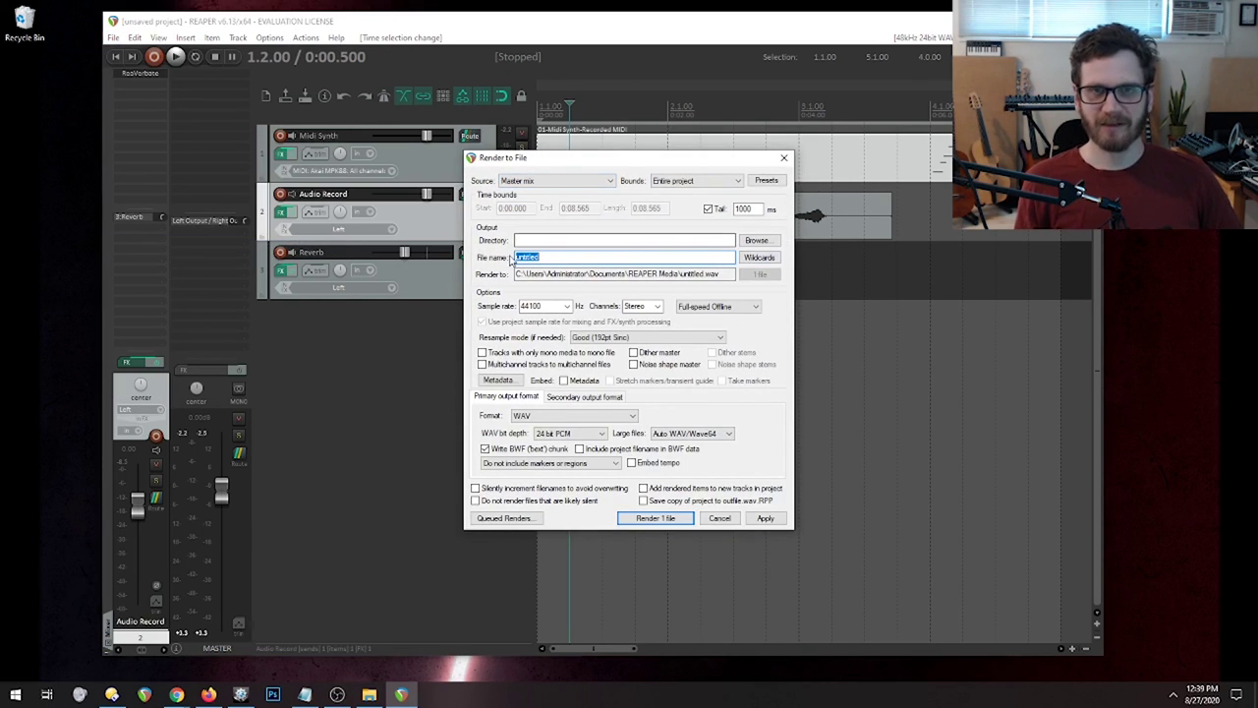
pyautogui.click(754, 240)
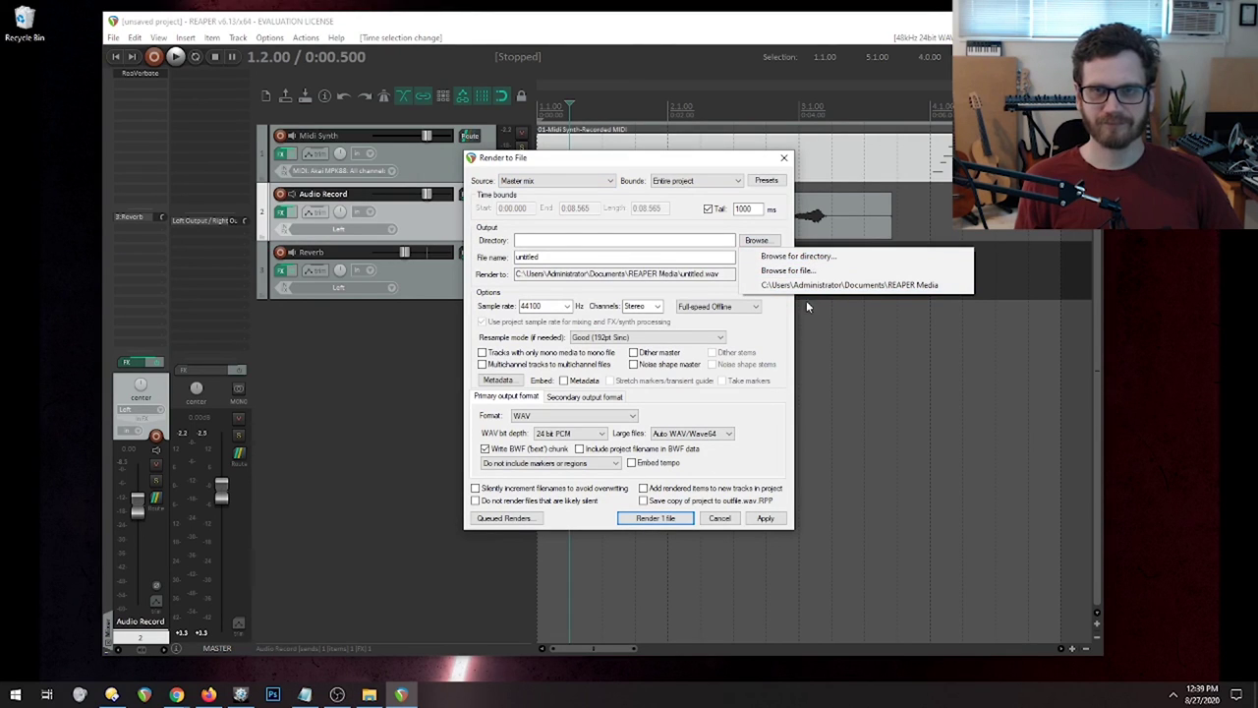
pyautogui.click(812, 286)
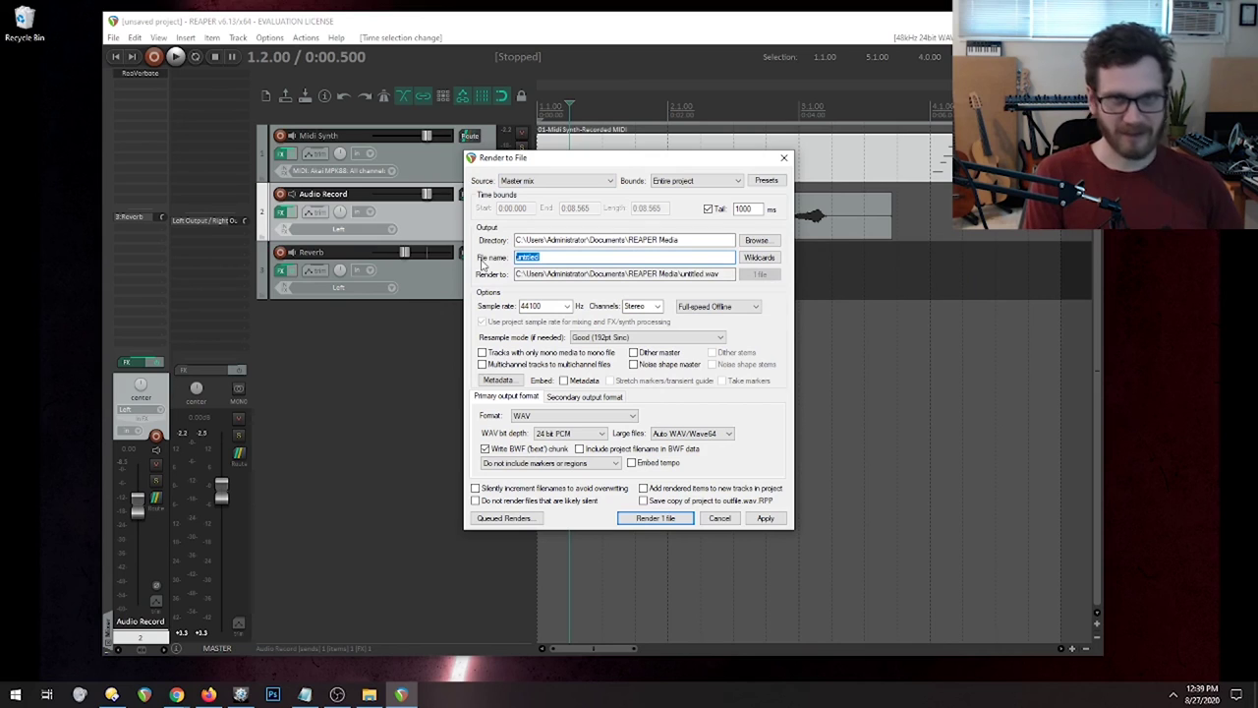
pyautogui.write('TestRender')
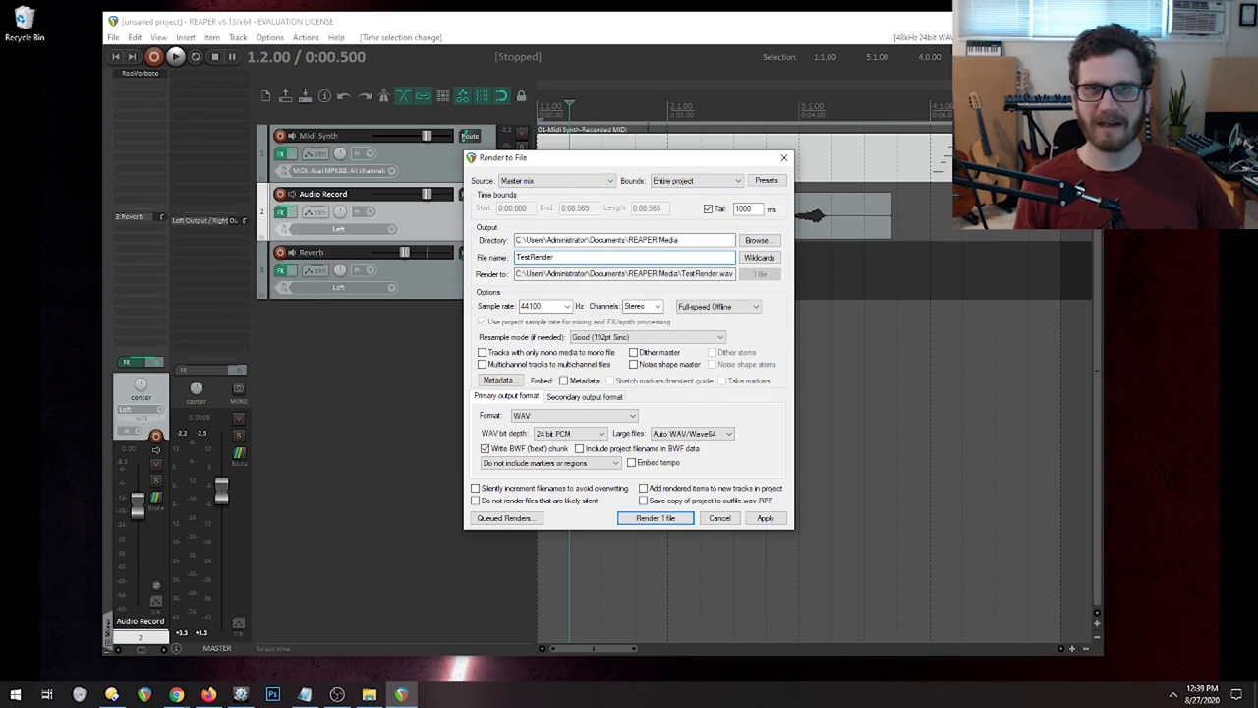
# Render the master mix as WAV with Custom time range bounds and a 48000 Hz sample rate, and close the render window.
pyautogui.click(735, 182)
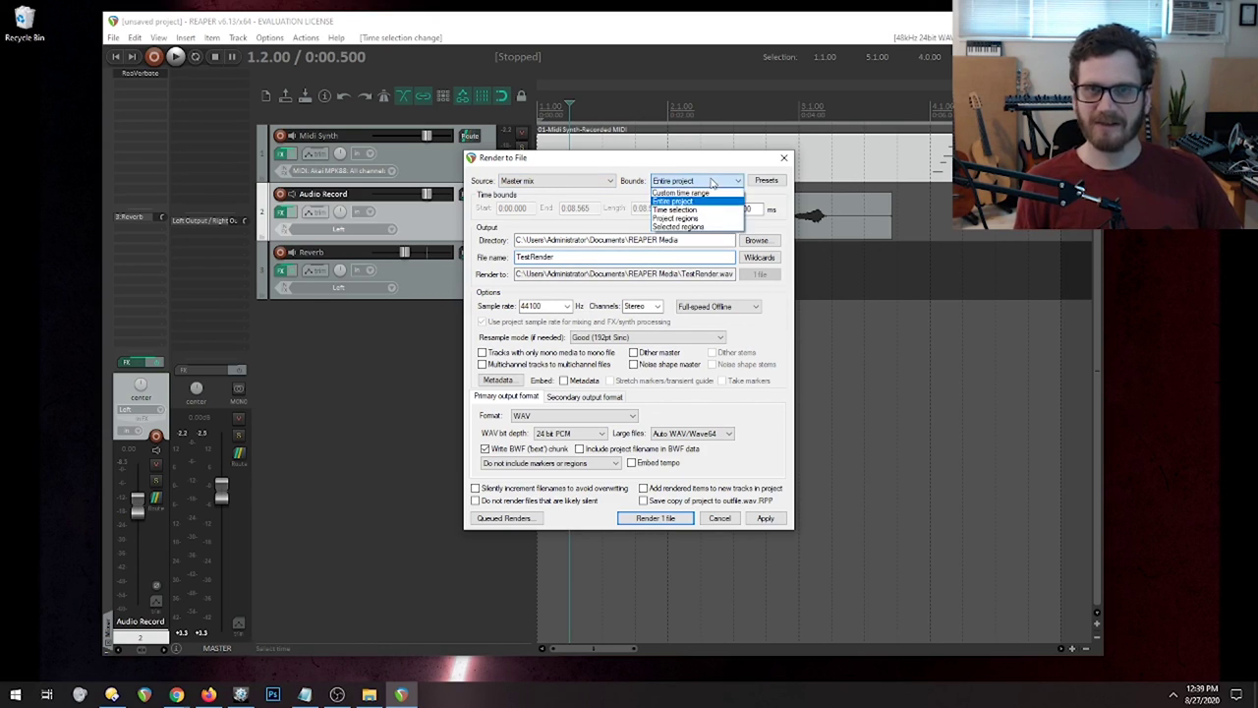
pyautogui.click(678, 192)
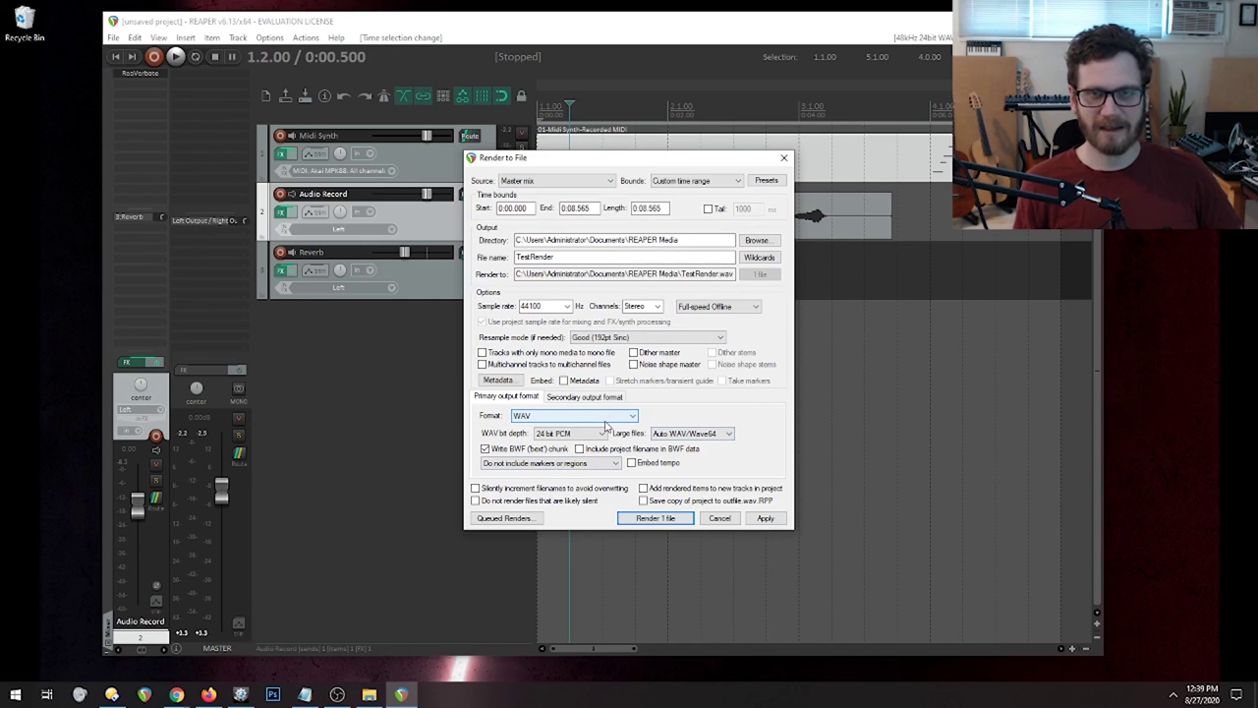
pyautogui.click(567, 306)
pyautogui.click(530, 369)
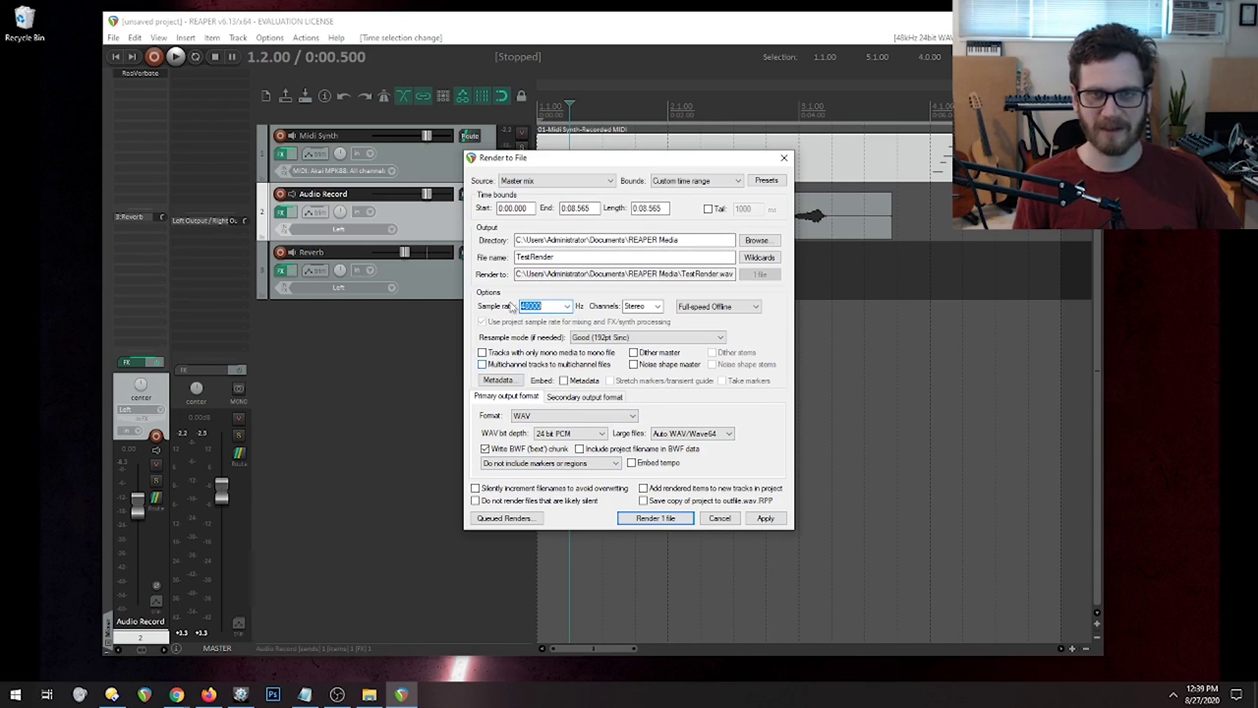
pyautogui.click(657, 518)
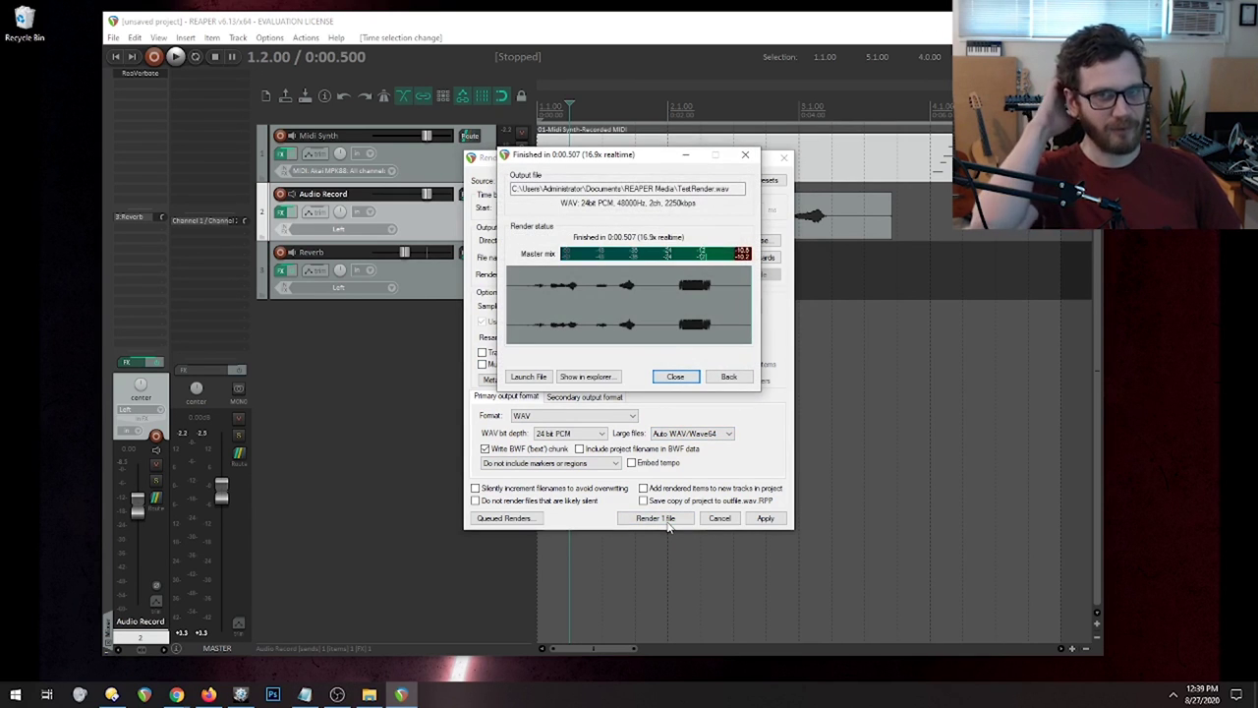
pyautogui.click(675, 376)
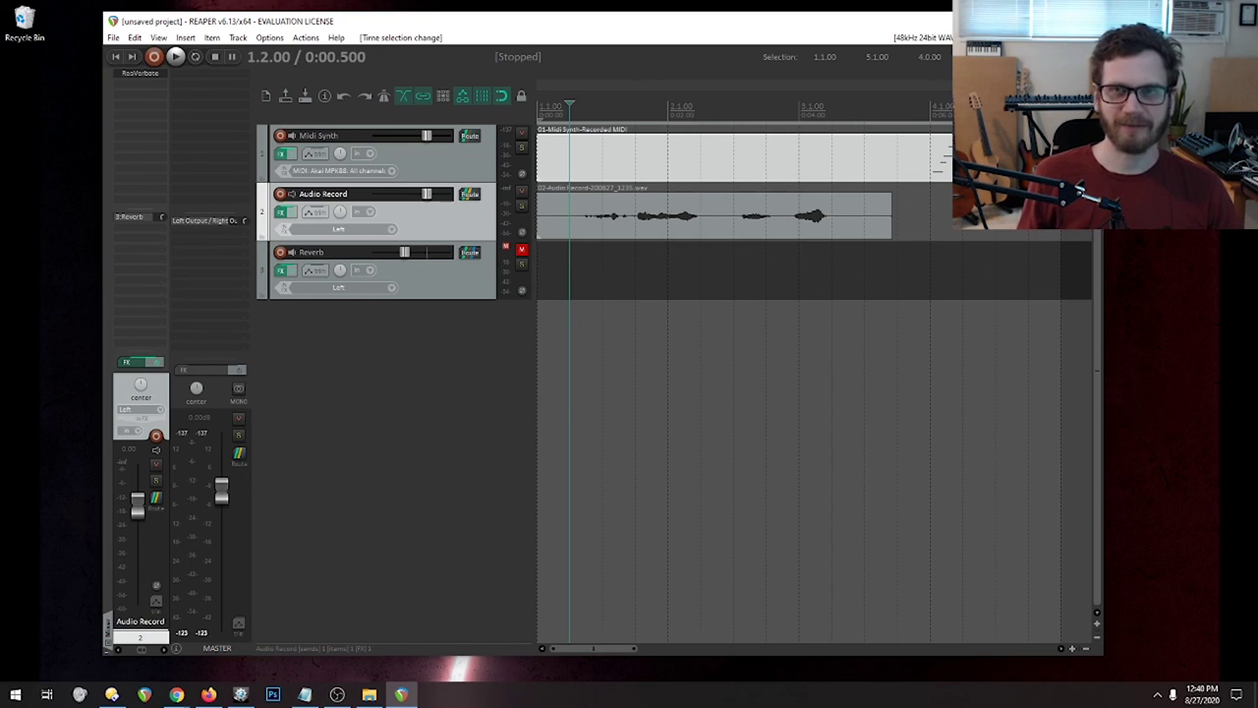
# Close the unsaved project's REAPER session and launch the other, customized REAPER installation.
pyautogui.hotkey('alt', 'F4')
pyautogui.click(634, 382)
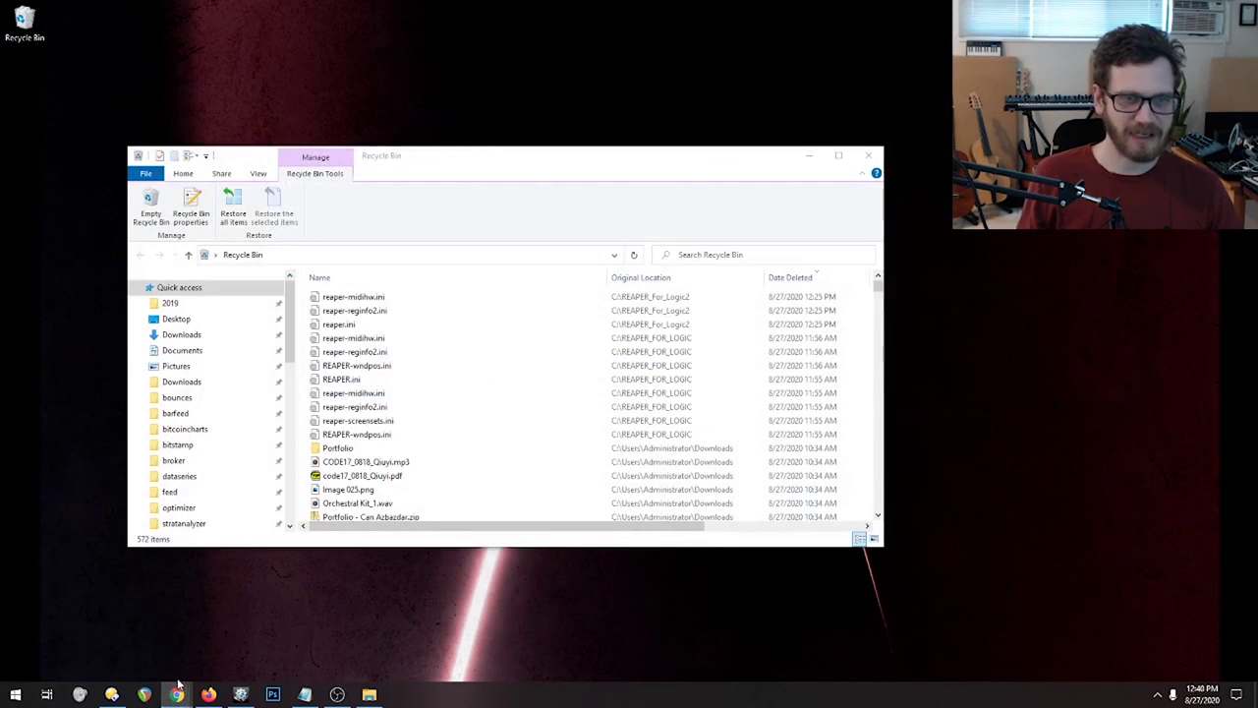
pyautogui.click(144, 694)
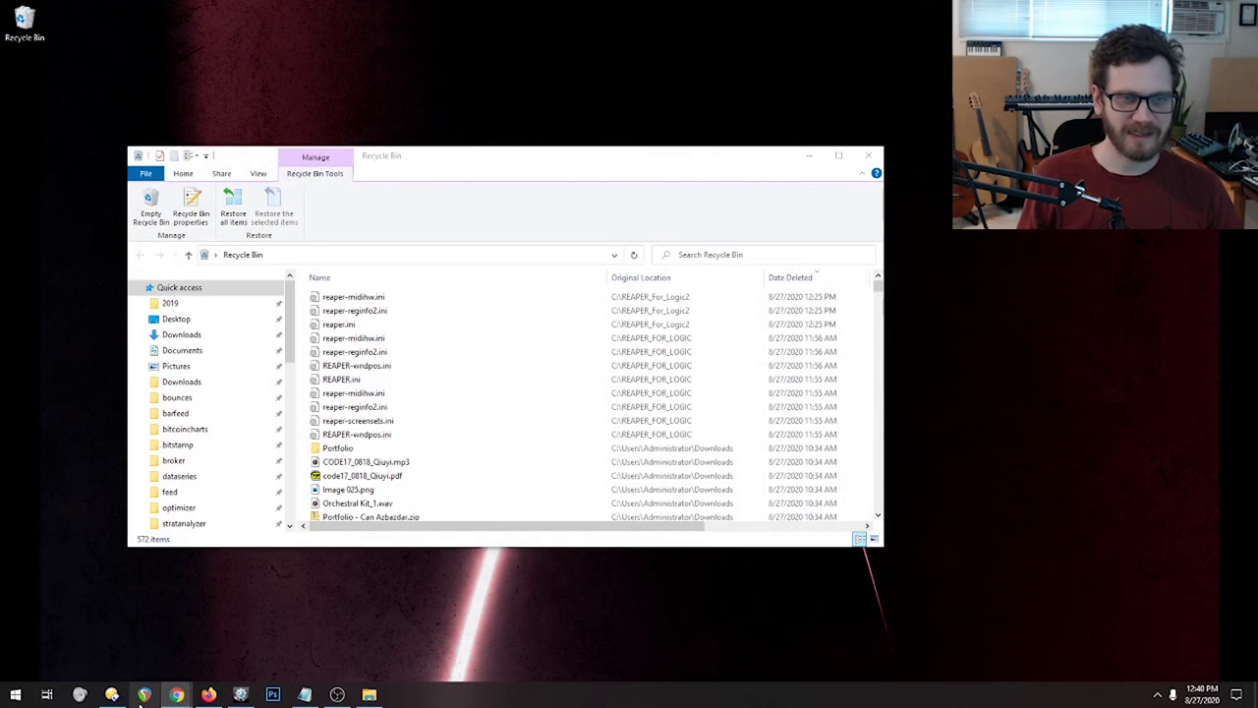
pyautogui.click(859, 161)
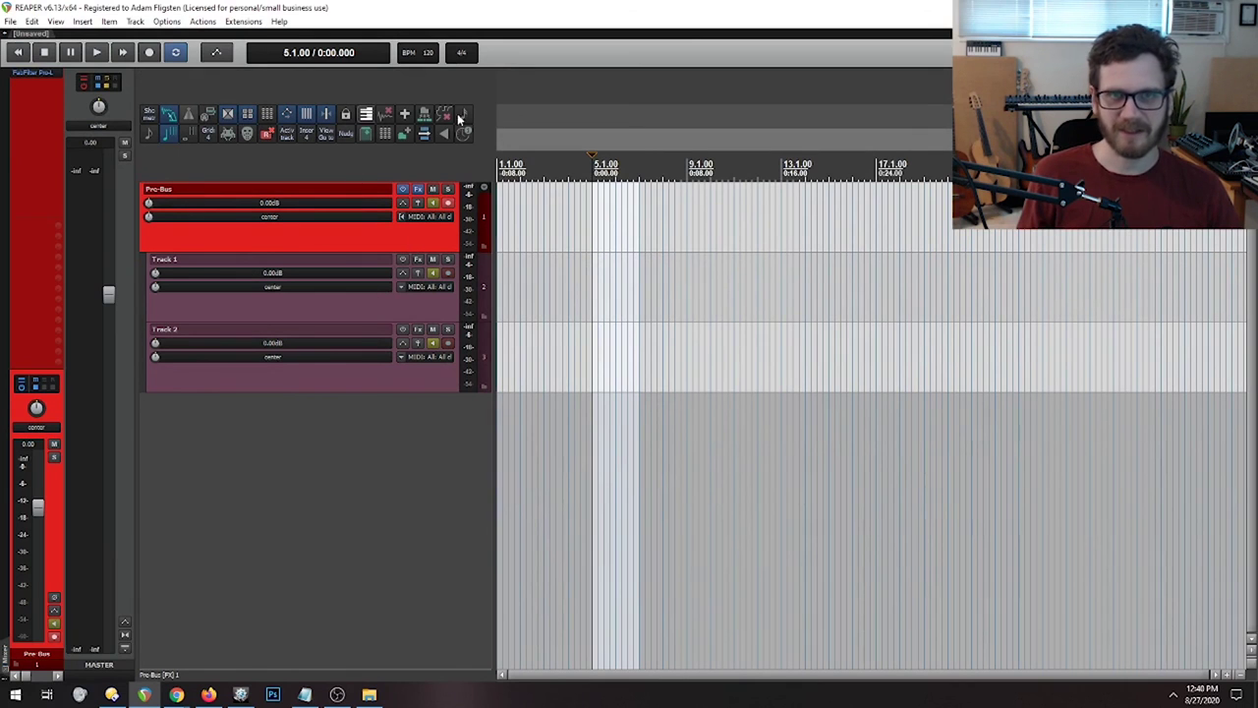
# Draw a MIDI item on Track 1 from about 5.2.00 to 10.4.00 and open it in the MIDI editor.
pyautogui.click(331, 298)
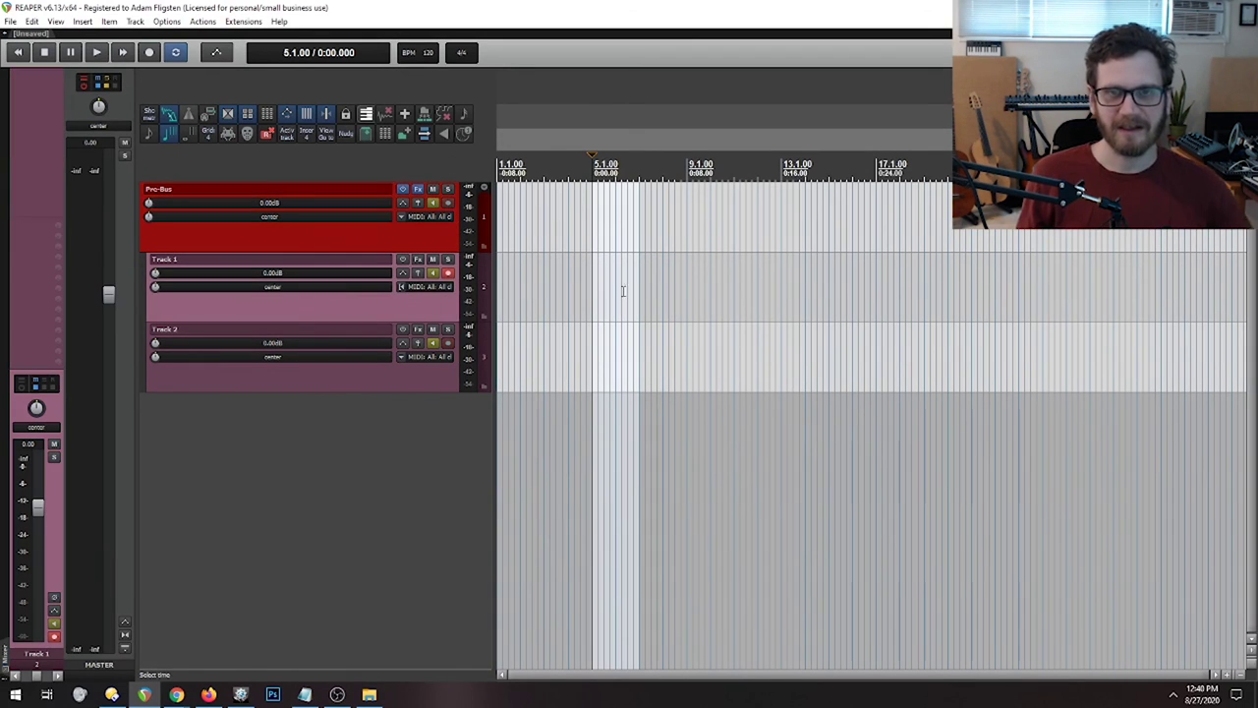
pyautogui.moveTo(623, 289); pyautogui.dragTo(686, 292)
pyautogui.doubleClick(686, 292)
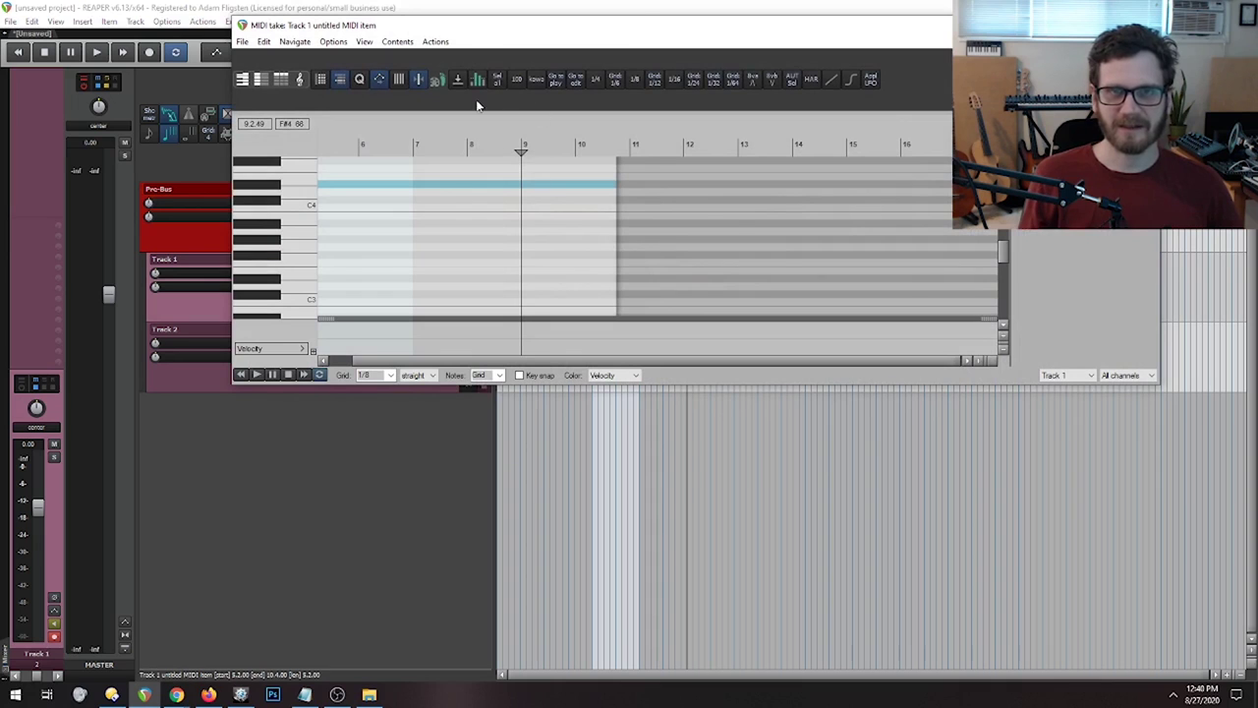
# Close the MIDI editor and delete the MIDI item from Track 1.
pyautogui.press('Escape')
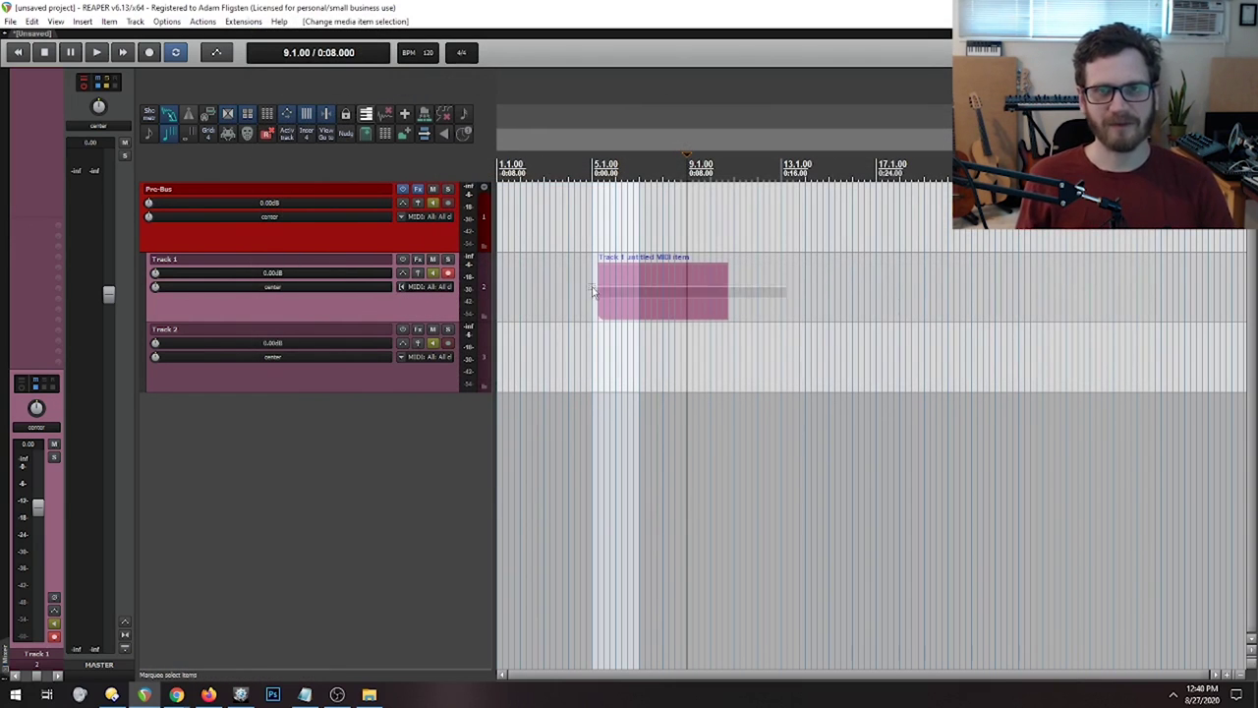
pyautogui.press('Delete')
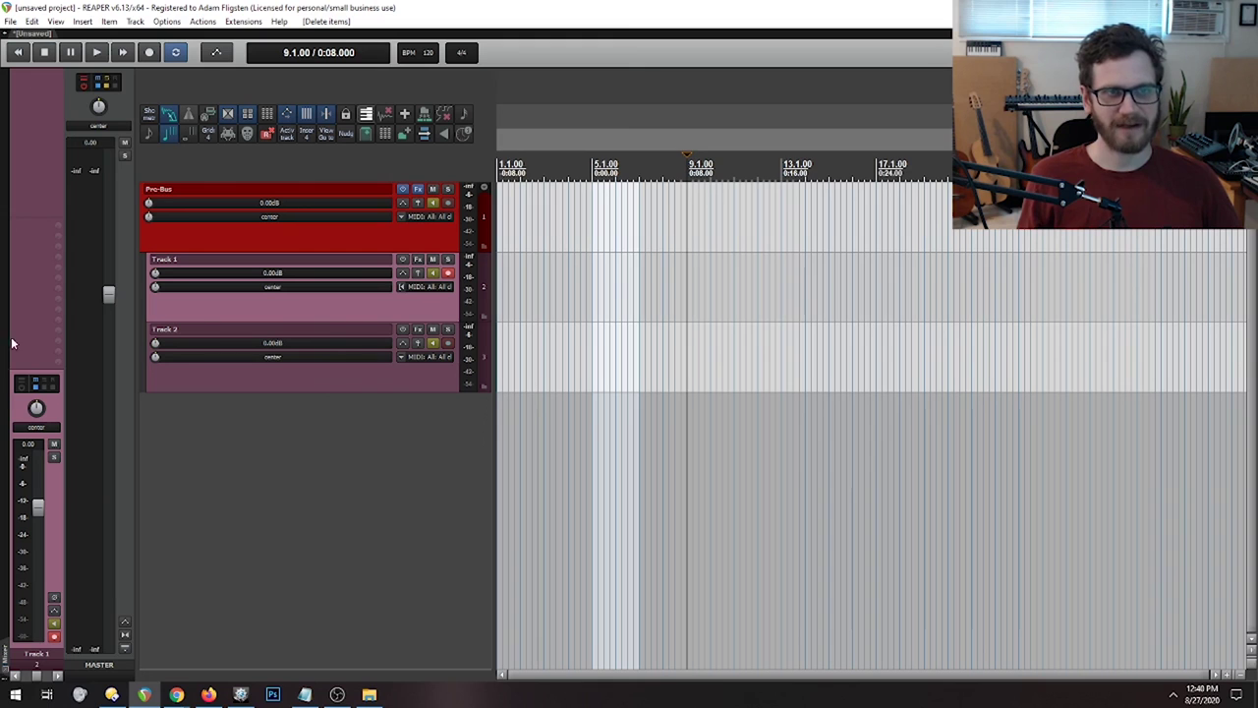
# Select the red bus track above Track 1 and minimize all windows to show the desktop.
pyautogui.click(248, 226)
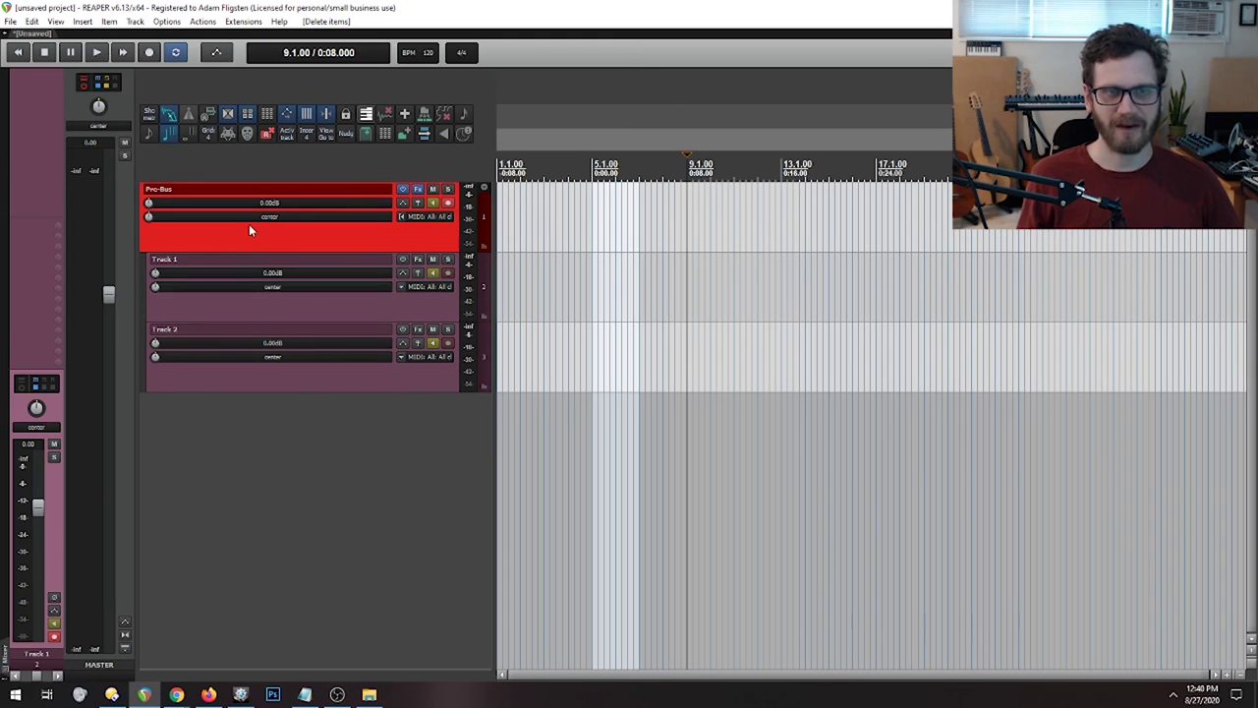
pyautogui.click(324, 462)
pyautogui.press('super+d')
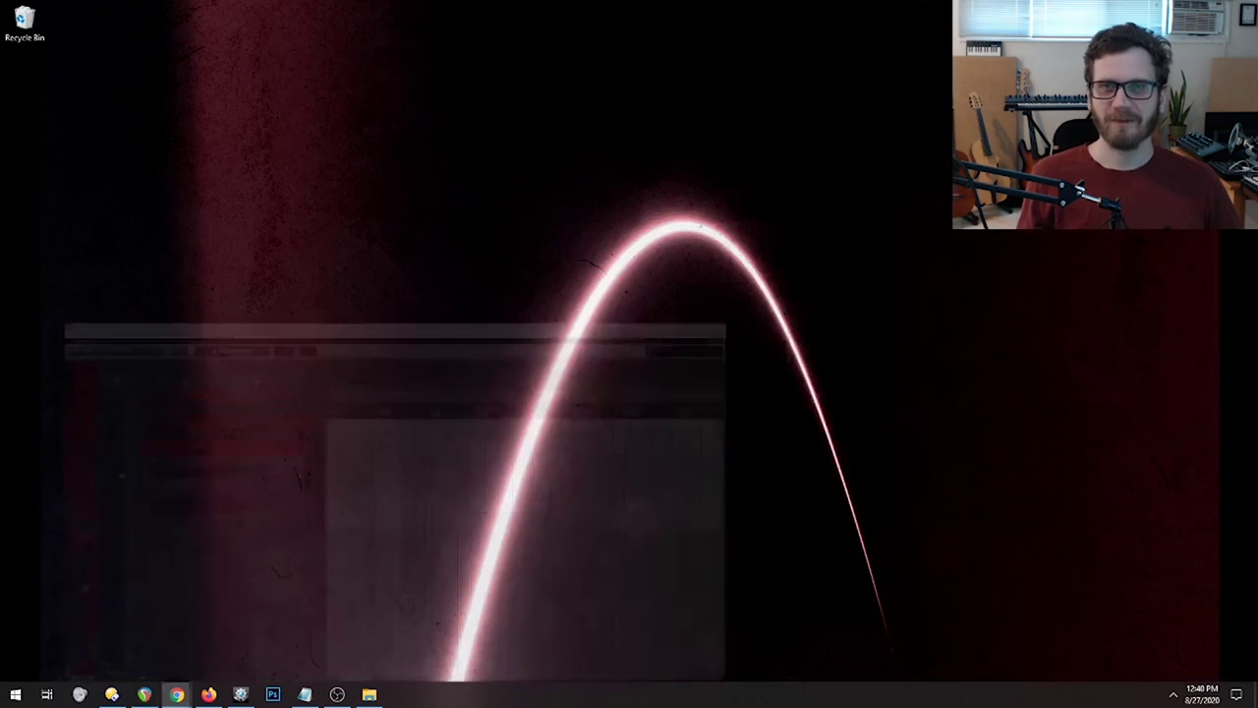